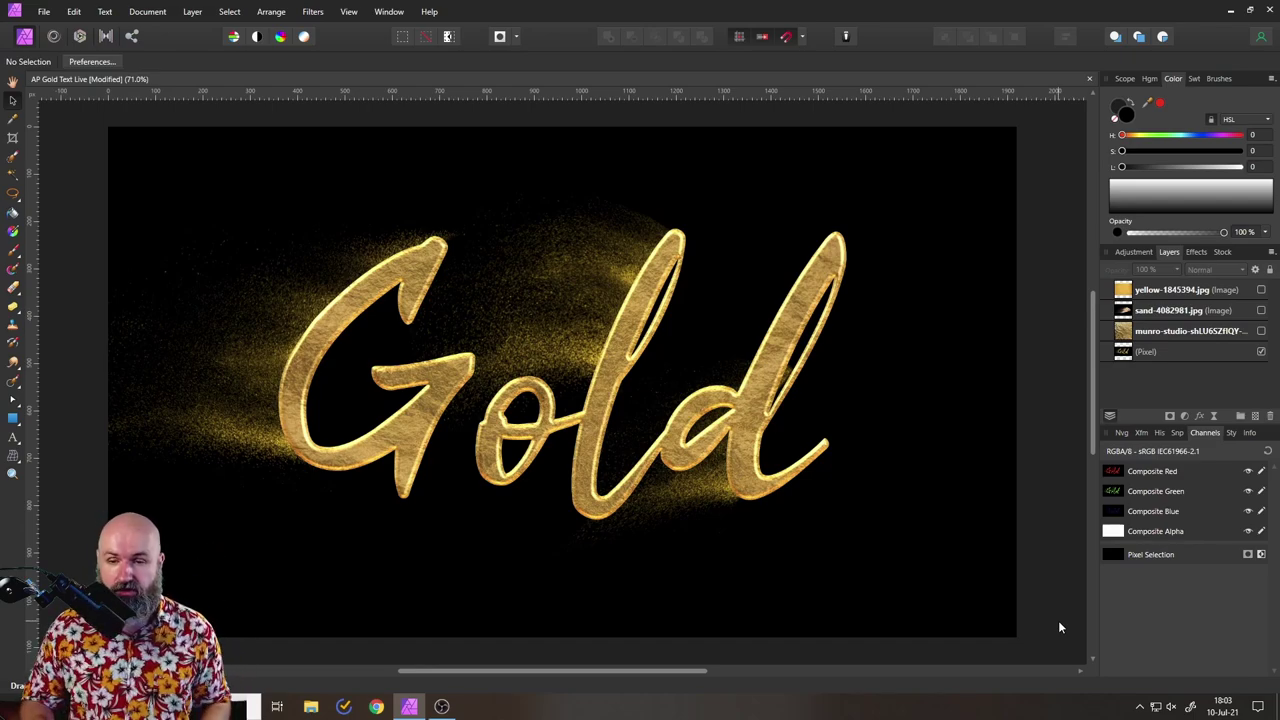
Hide the finished pixel text layer and delete the old text layer.
{"action": "left_click", "coordinate": [1261, 351]}
{"action": "left_click", "coordinate": [1178, 351]}
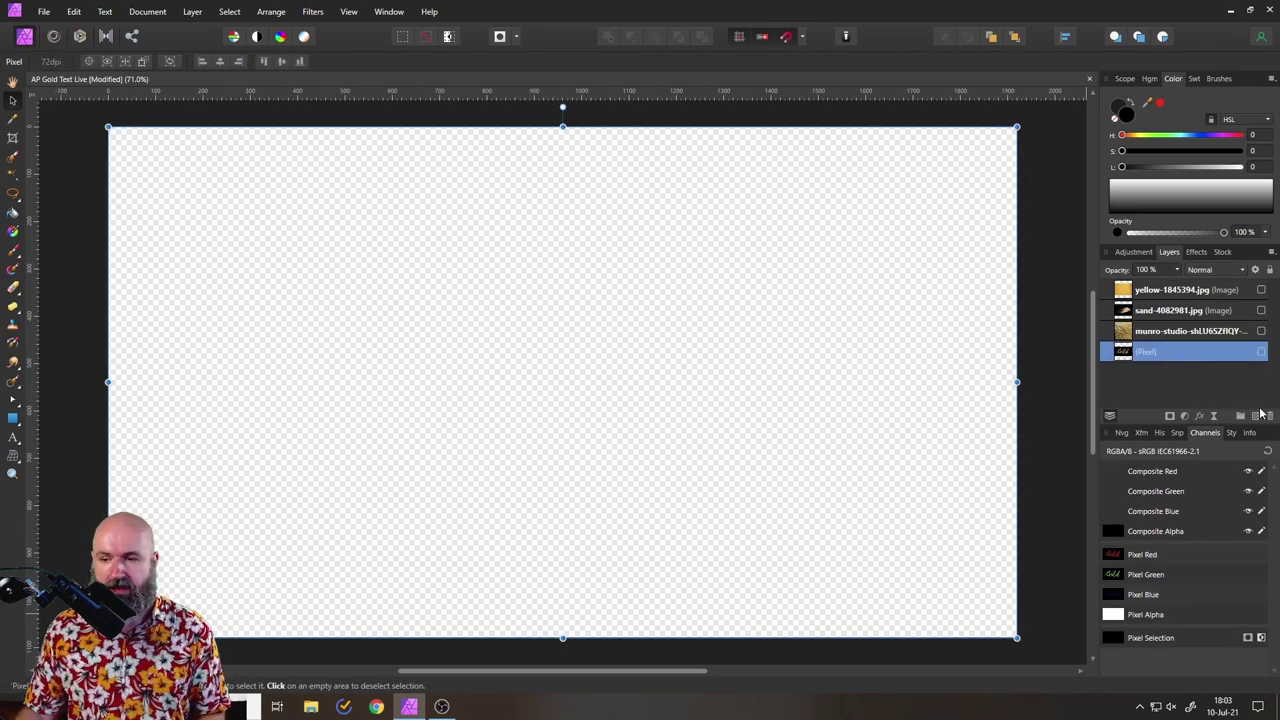
{"action": "left_click", "coordinate": [1270, 415]}
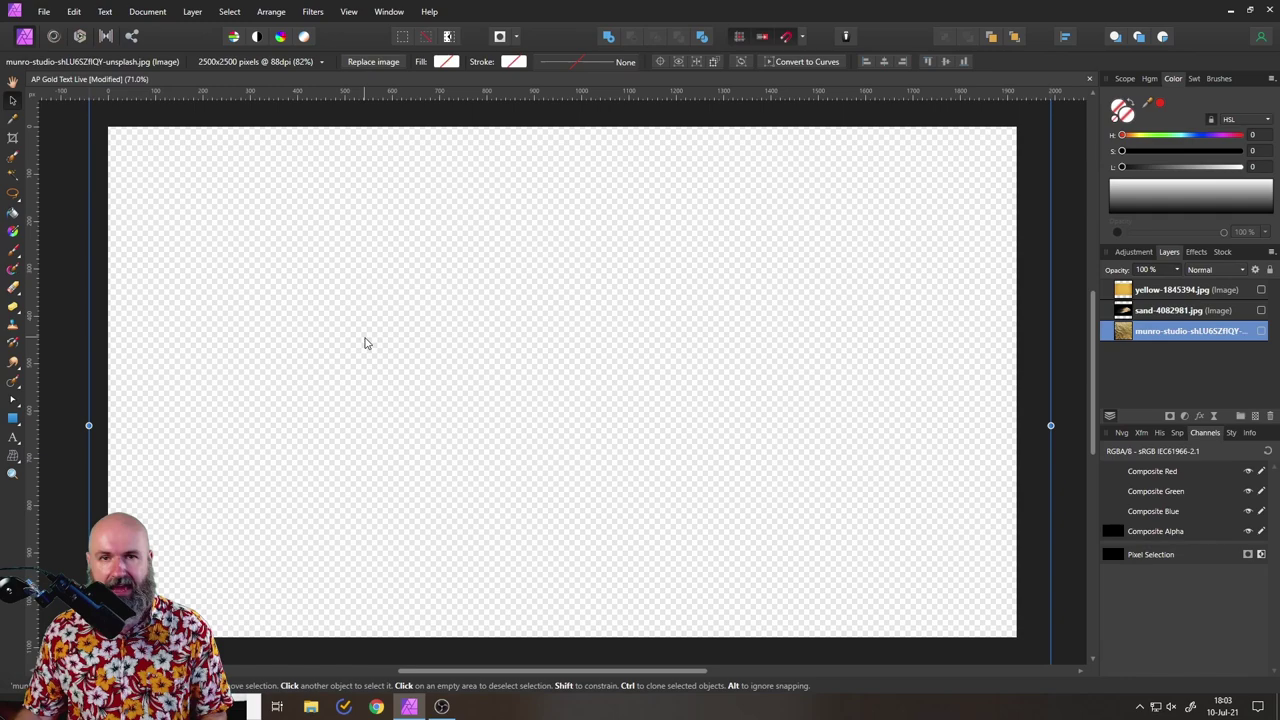
Draw a black-filled rectangle covering the whole canvas.
{"action": "left_click", "coordinate": [13, 418]}
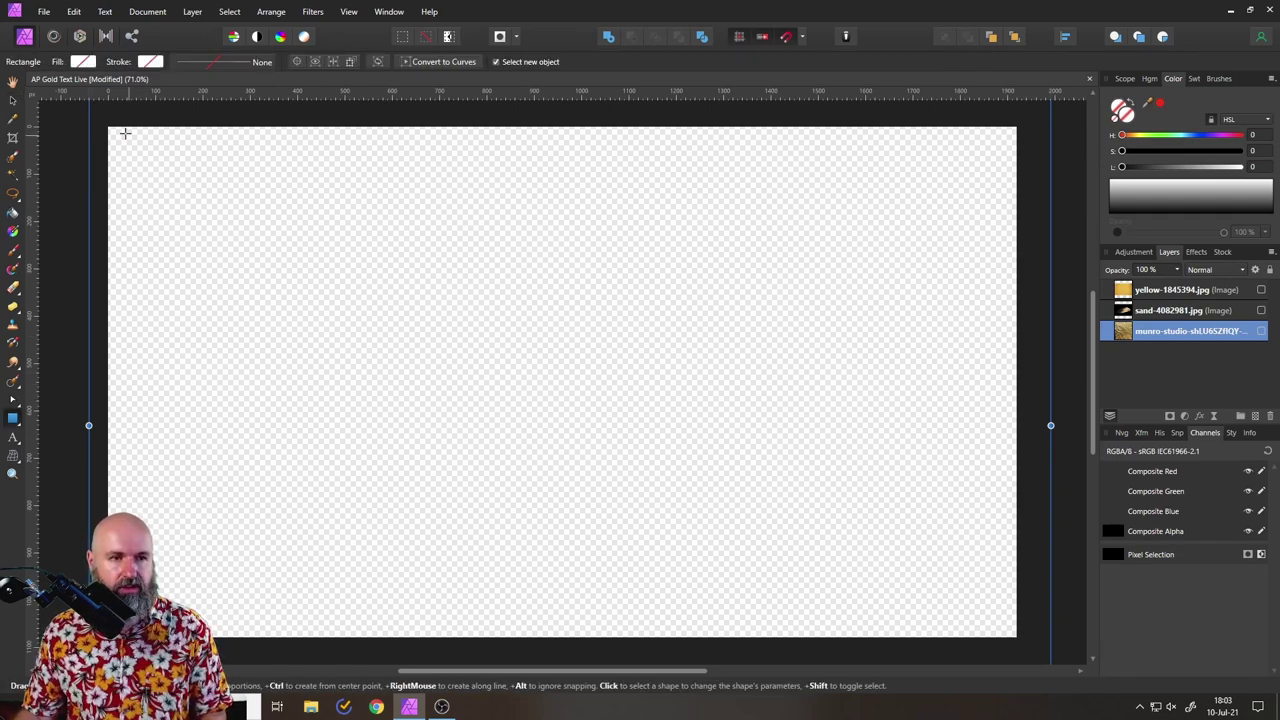
{"action": "left_click_drag", "start_coordinate": [97, 115], "coordinate": [1038, 655]}
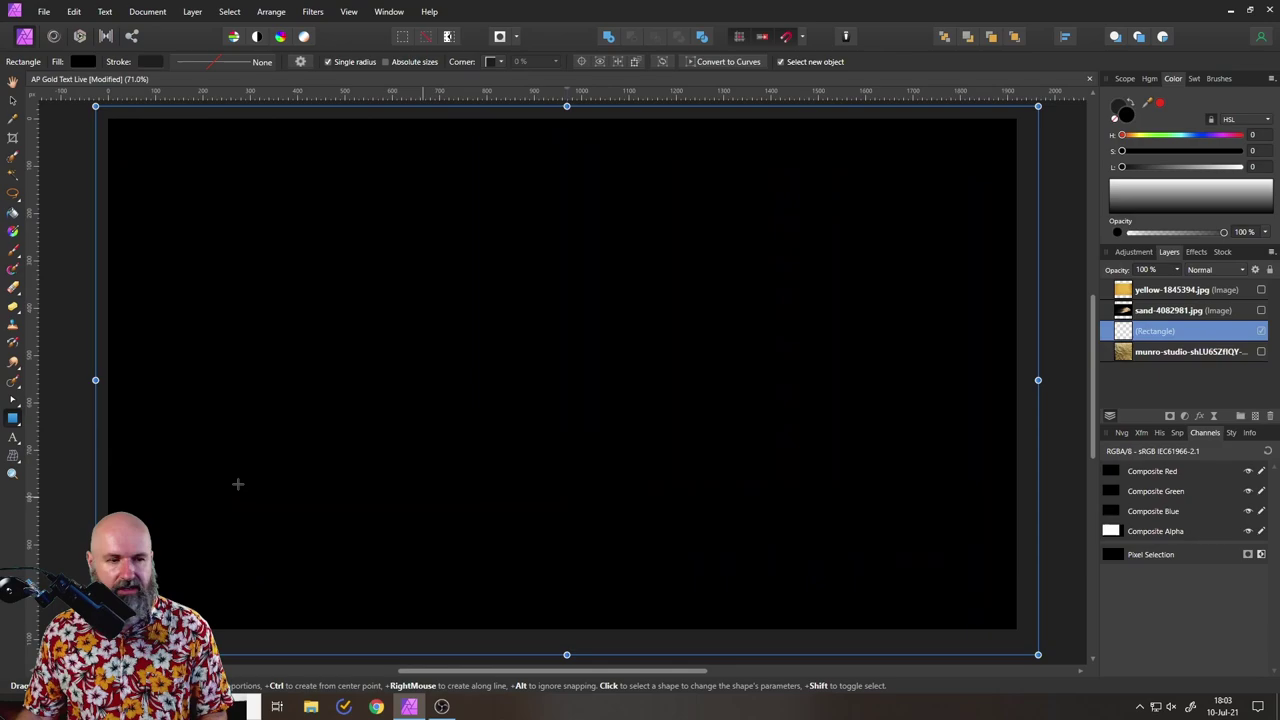
{"action": "left_click", "coordinate": [16, 422]}
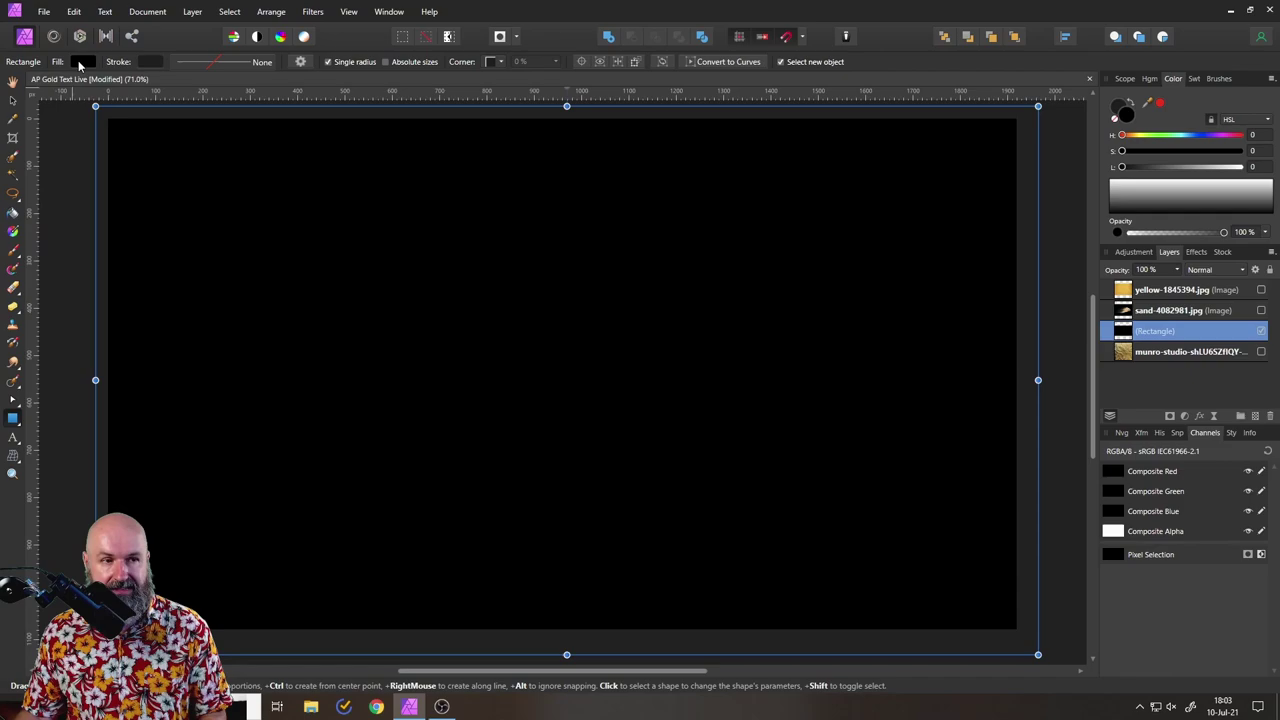
{"action": "left_click", "coordinate": [78, 60]}
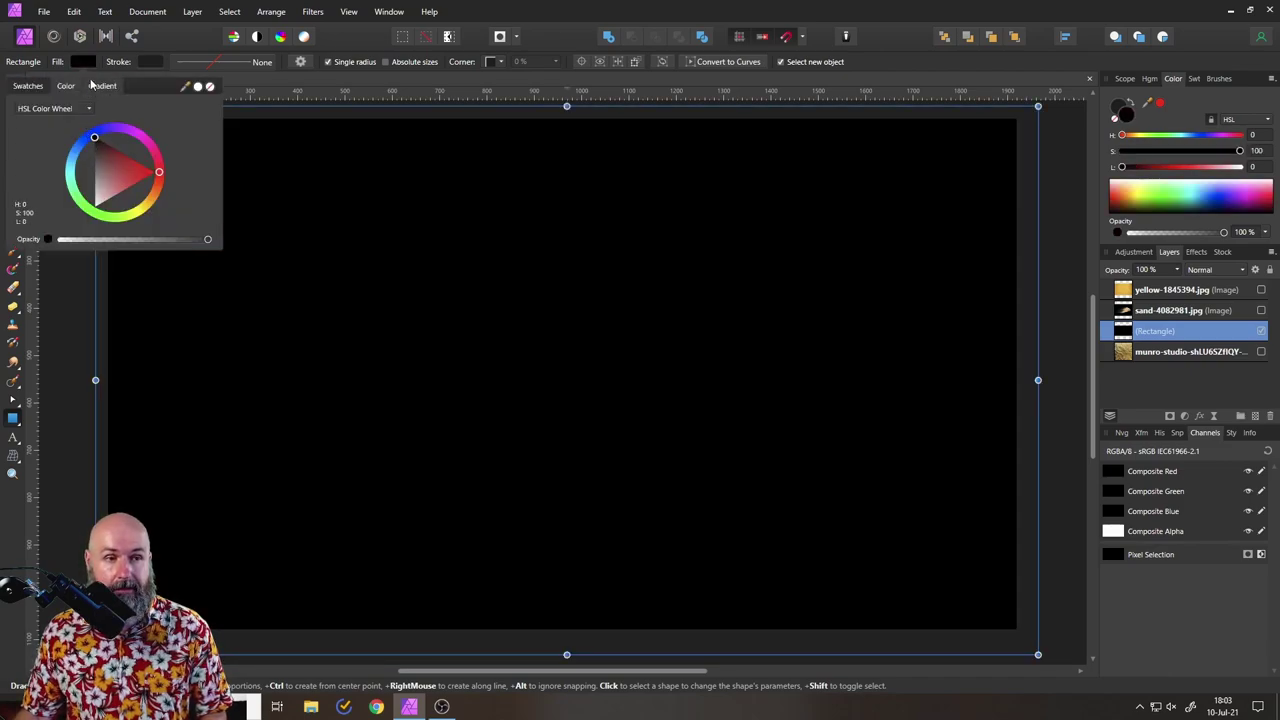
{"action": "left_click", "coordinate": [83, 62]}
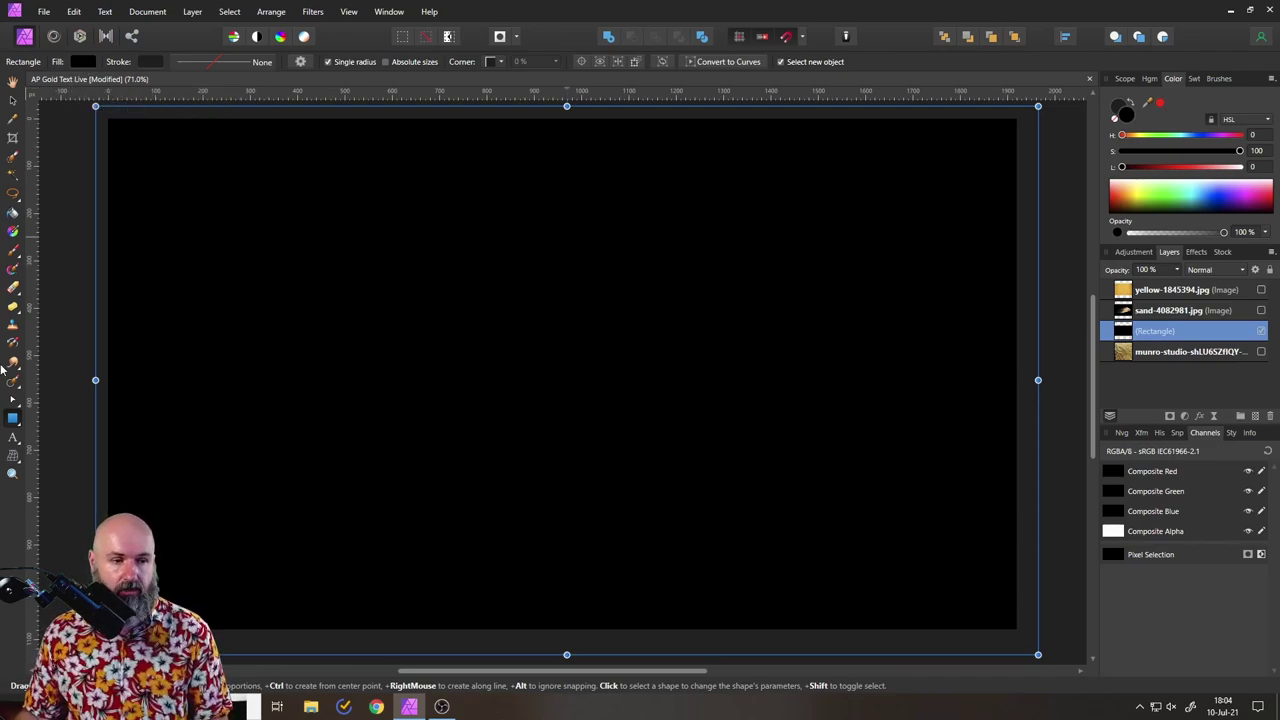
Add 'Gold' as artistic text in the Tahu script font, enlarged and centred.
{"action": "left_click", "coordinate": [14, 441]}
{"action": "left_click_drag", "start_coordinate": [214, 239], "coordinate": [298, 428]}
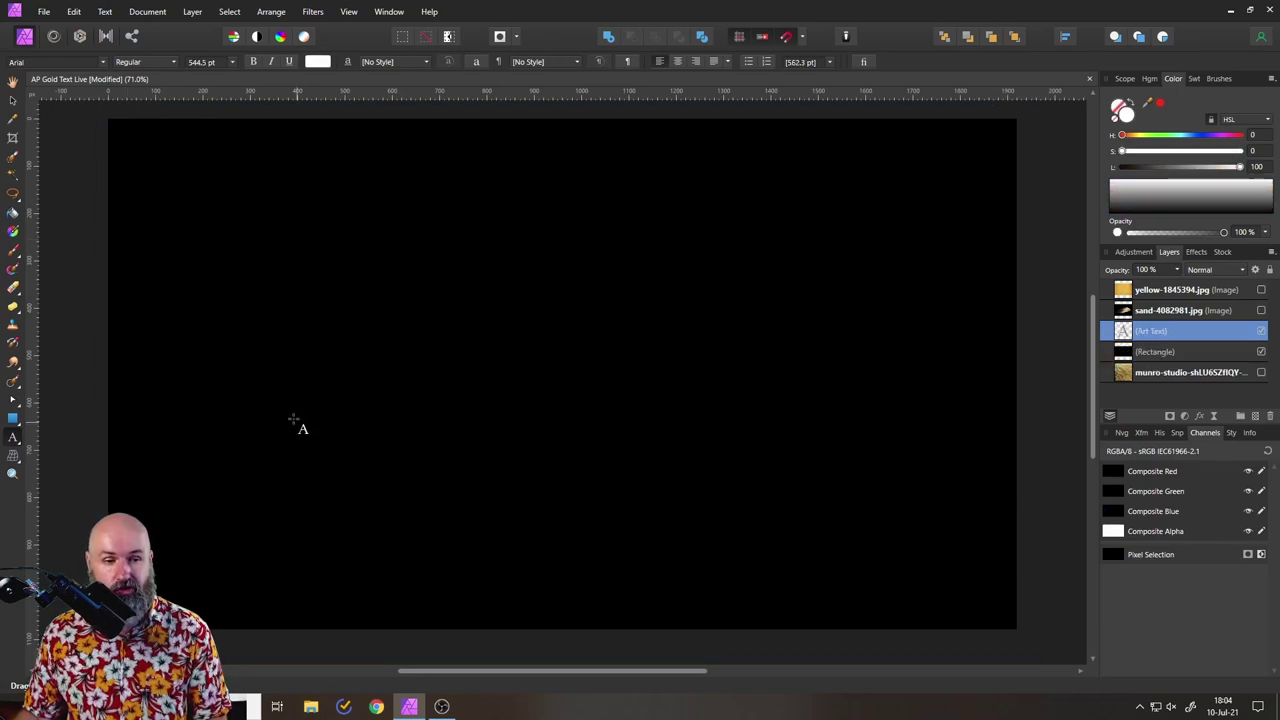
{"action": "type", "text": "GO"}
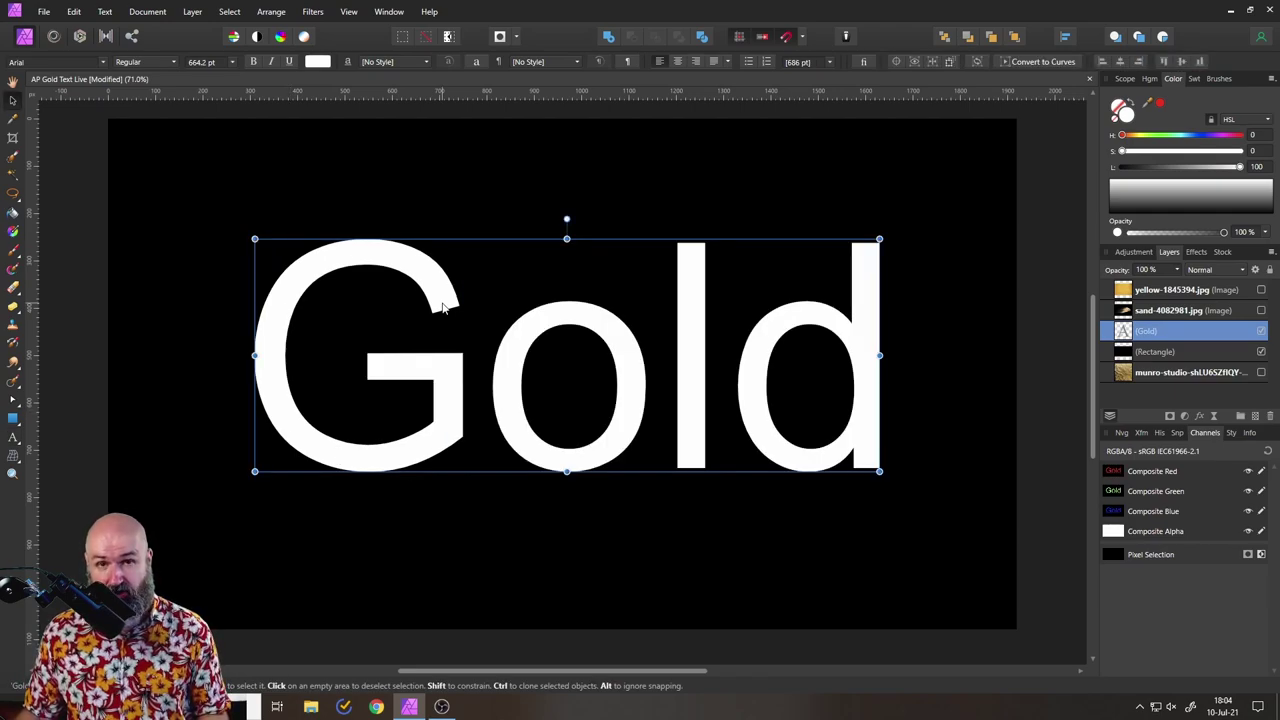
{"action": "left_click", "coordinate": [59, 63]}
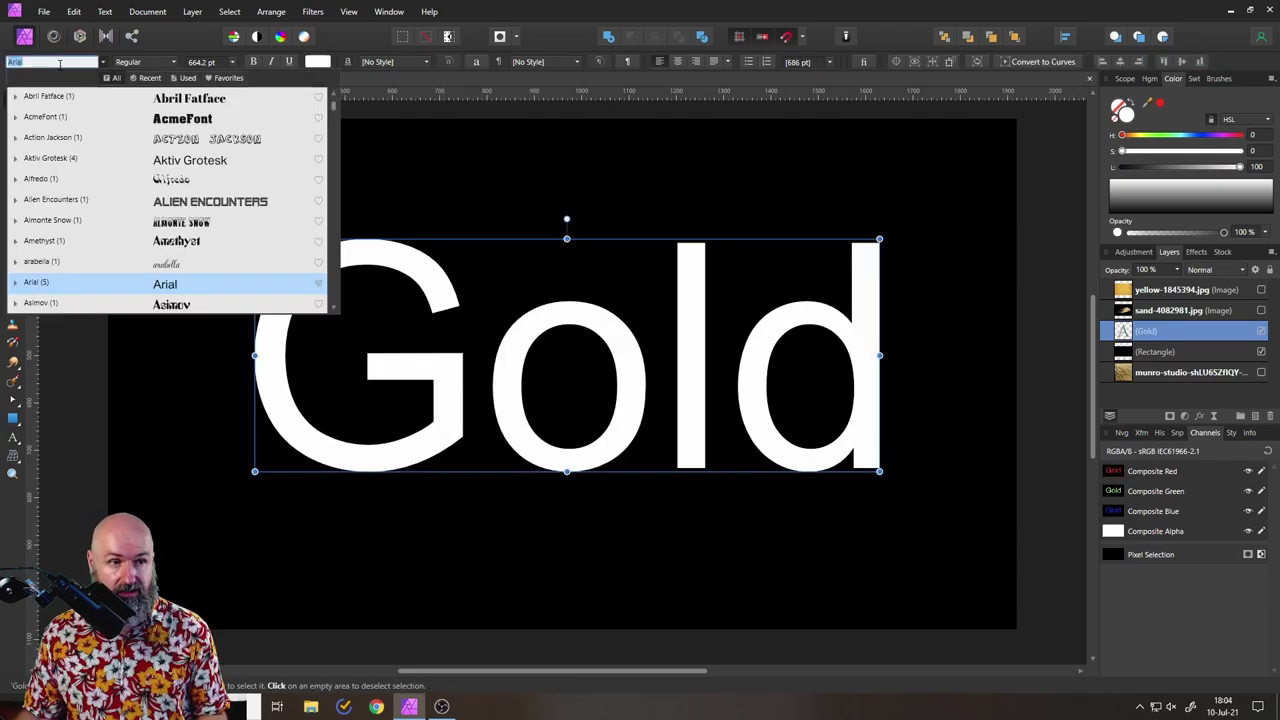
{"action": "type", "text": "Tahu"}
{"action": "key", "text": "Return"}
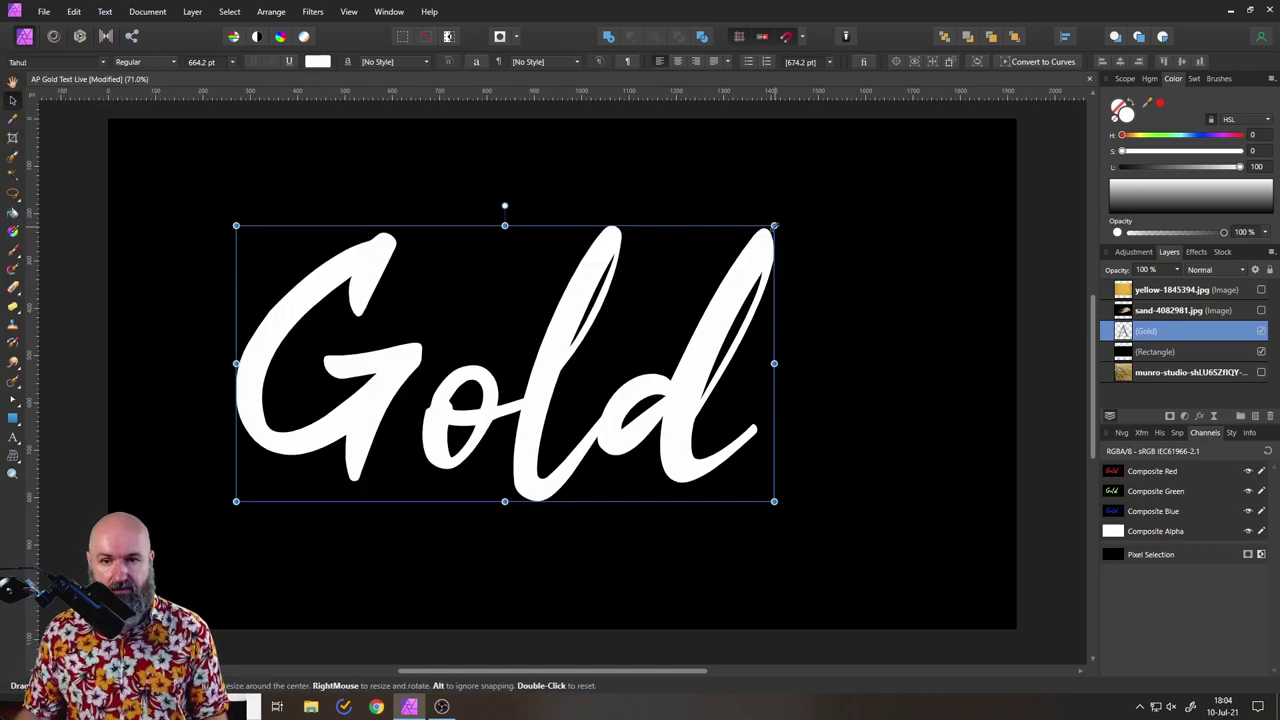
{"action": "left_click_drag", "start_coordinate": [771, 223], "coordinate": [836, 193]}
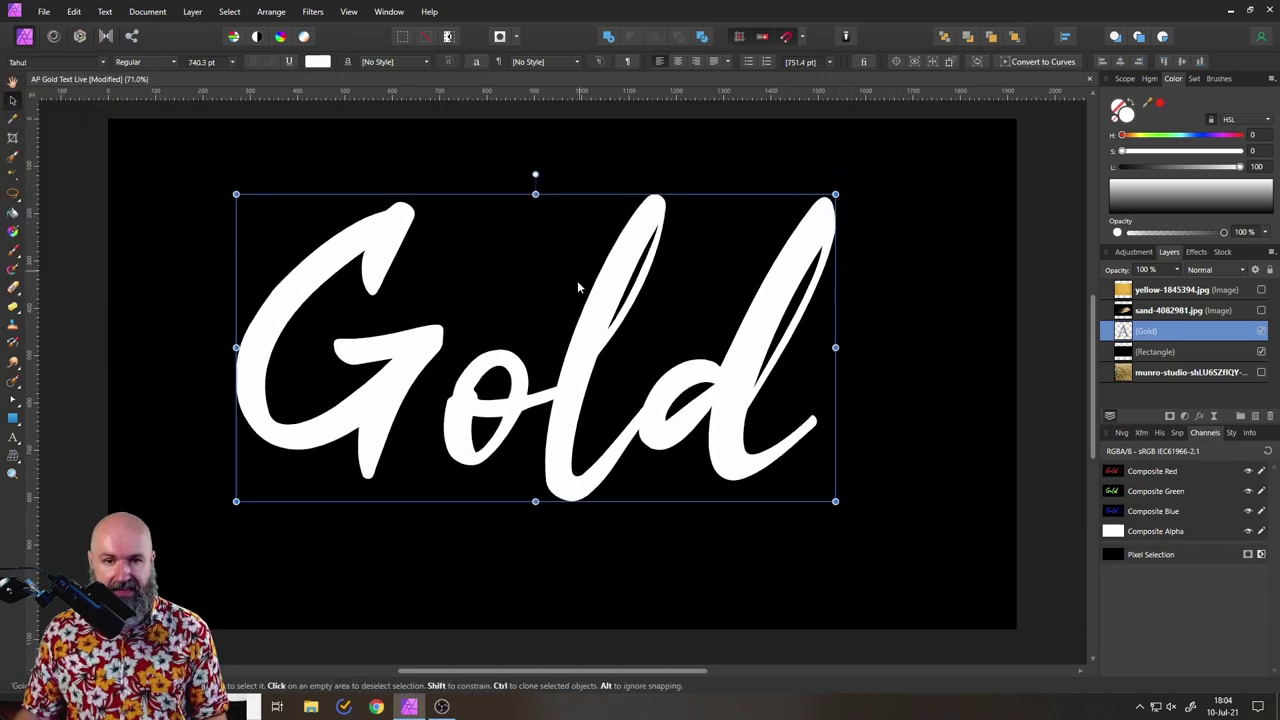
{"action": "left_click_drag", "start_coordinate": [620, 304], "coordinate": [680, 321]}
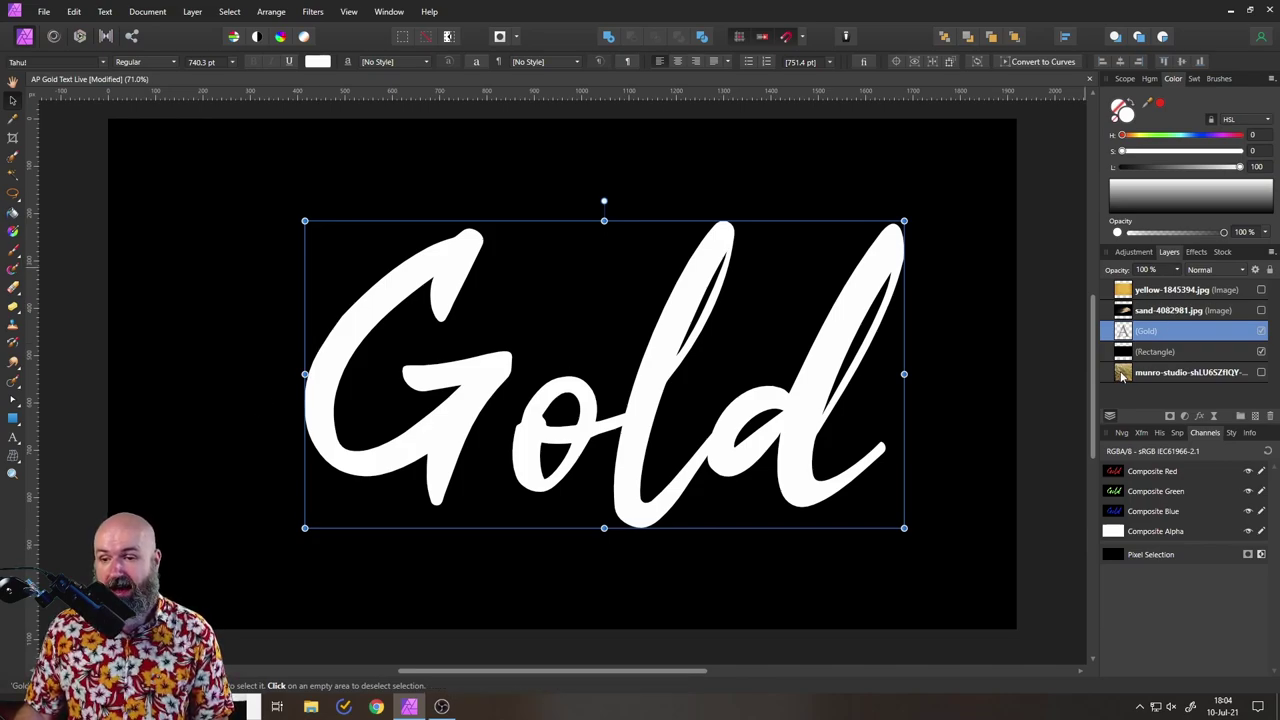
Show the crumpled gold-foil and yellow texture images, with the foil above the yellow.
{"action": "left_click_drag", "start_coordinate": [1122, 375], "coordinate": [1128, 334]}
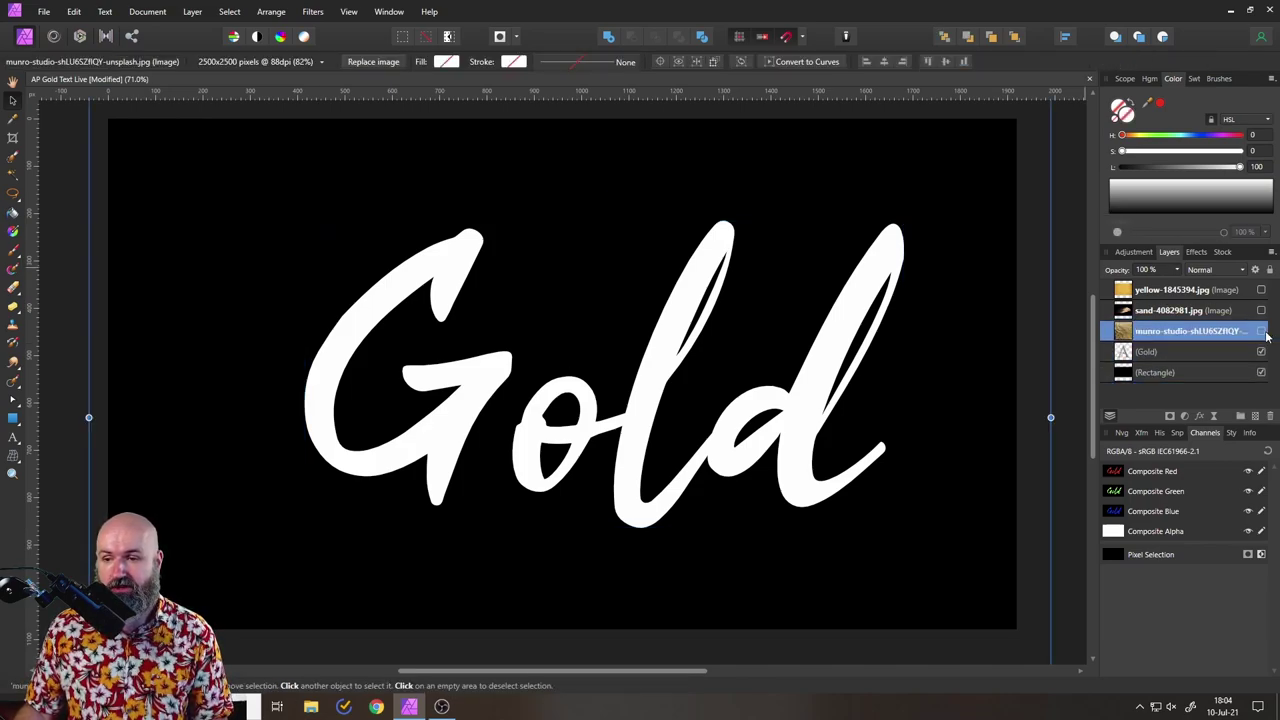
{"action": "left_click", "coordinate": [1262, 332]}
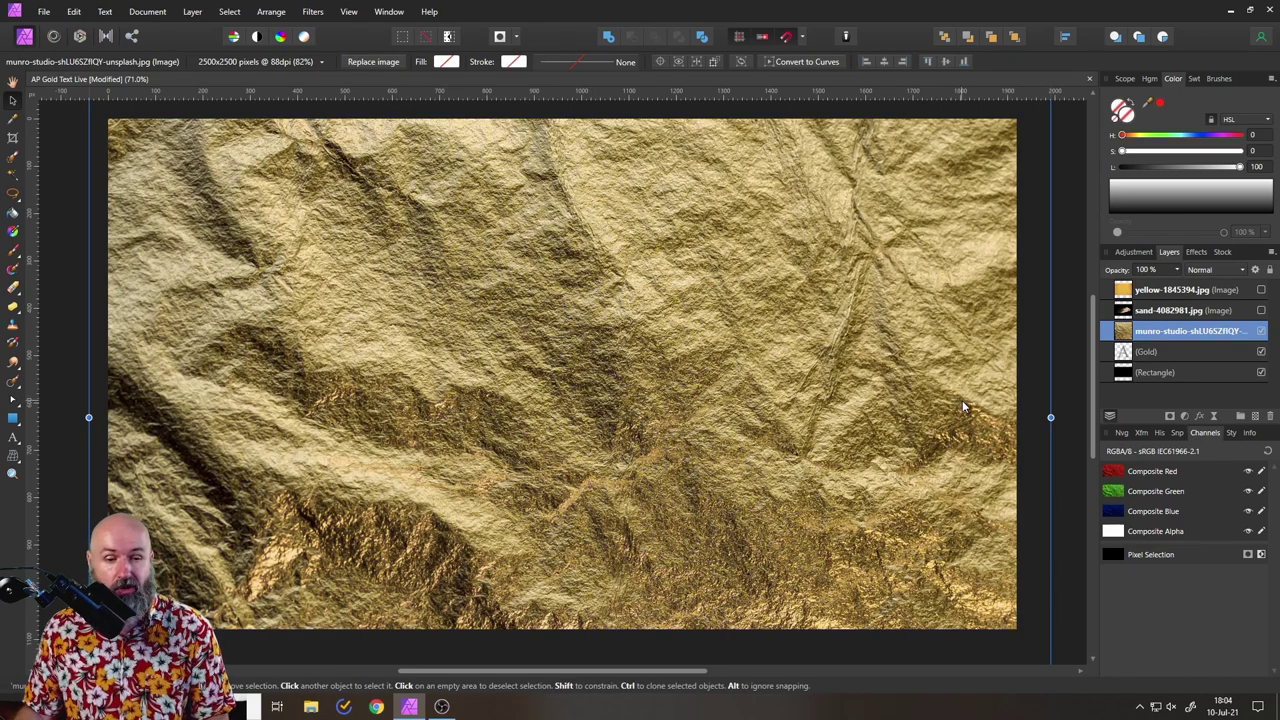
{"action": "left_click", "coordinate": [1262, 290]}
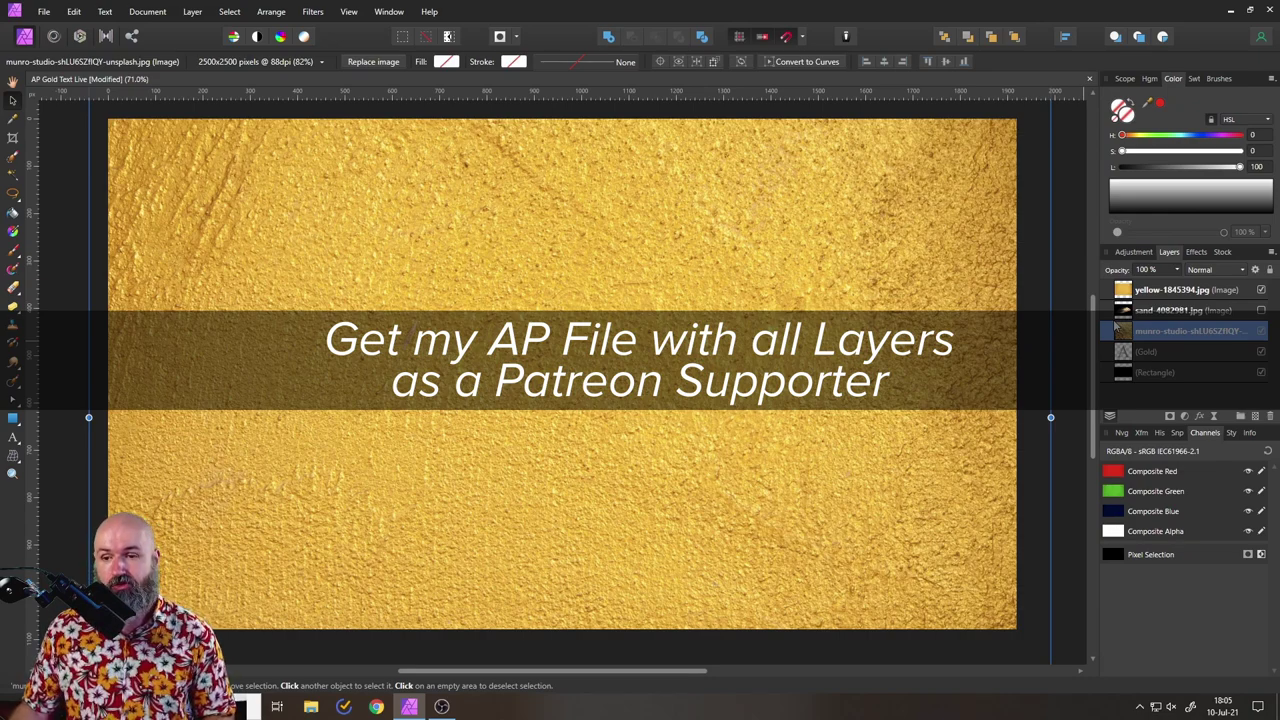
{"action": "left_click_drag", "start_coordinate": [1127, 313], "coordinate": [1126, 313]}
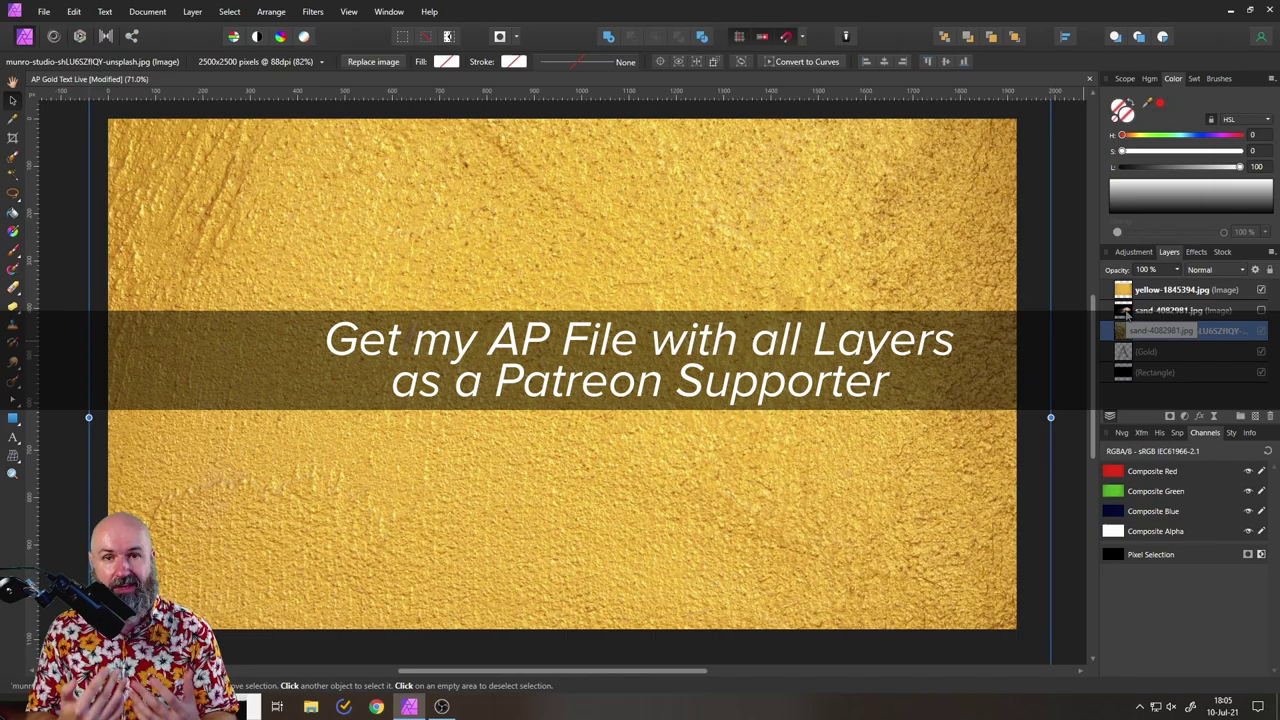
{"action": "left_click_drag", "start_coordinate": [1127, 313], "coordinate": [1124, 290]}
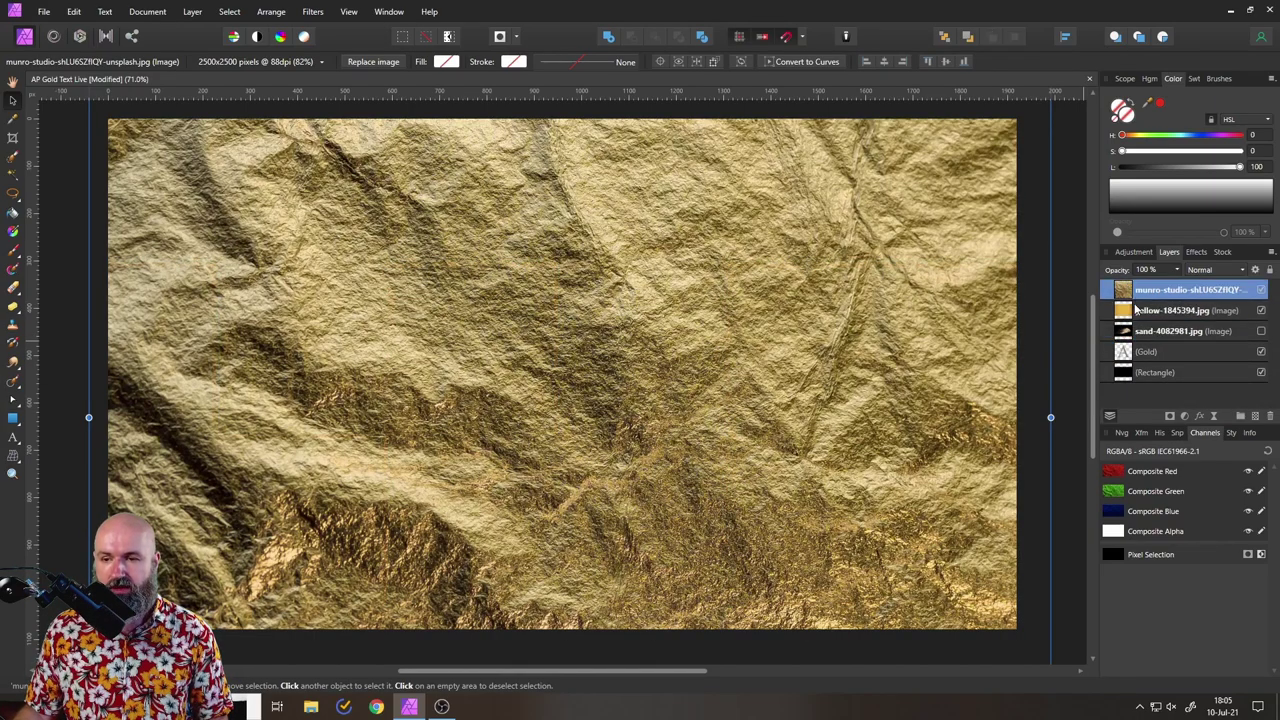
Group the foil and yellow textures together with Ctrl+G.
{"action": "left_click", "coordinate": [1128, 314]}
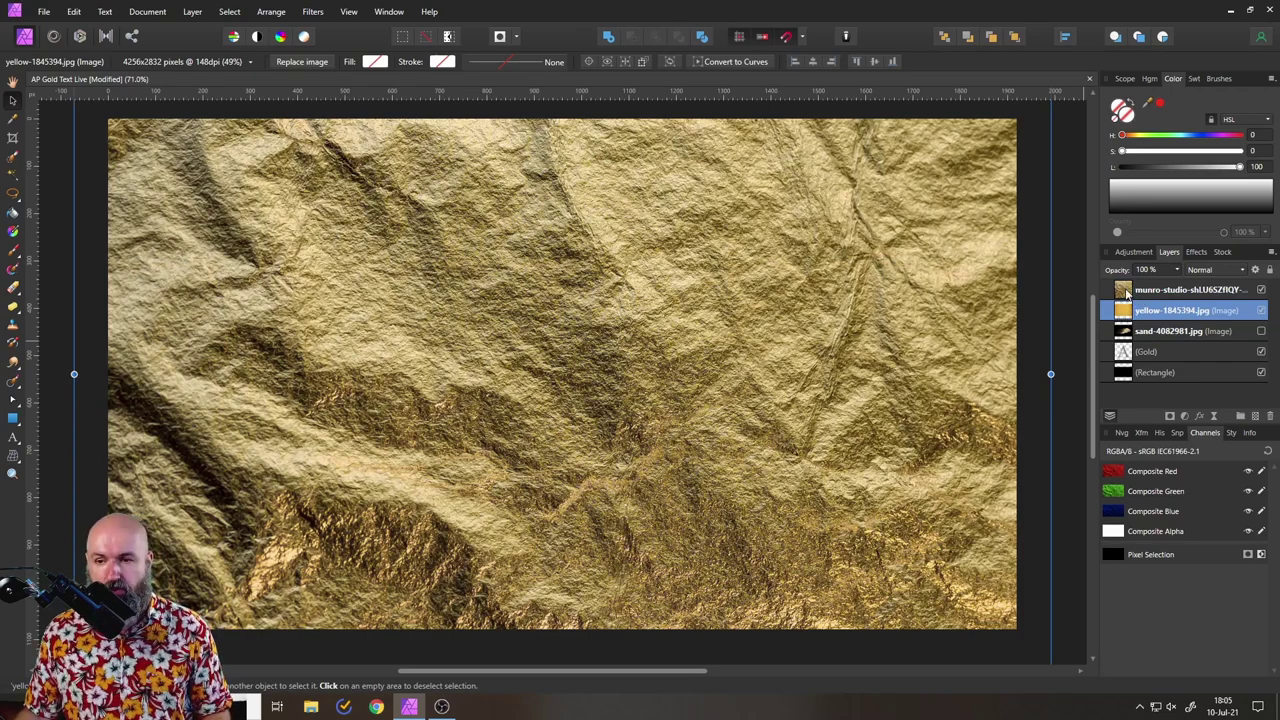
{"action": "left_click", "coordinate": [1127, 292], "text": "shift"}
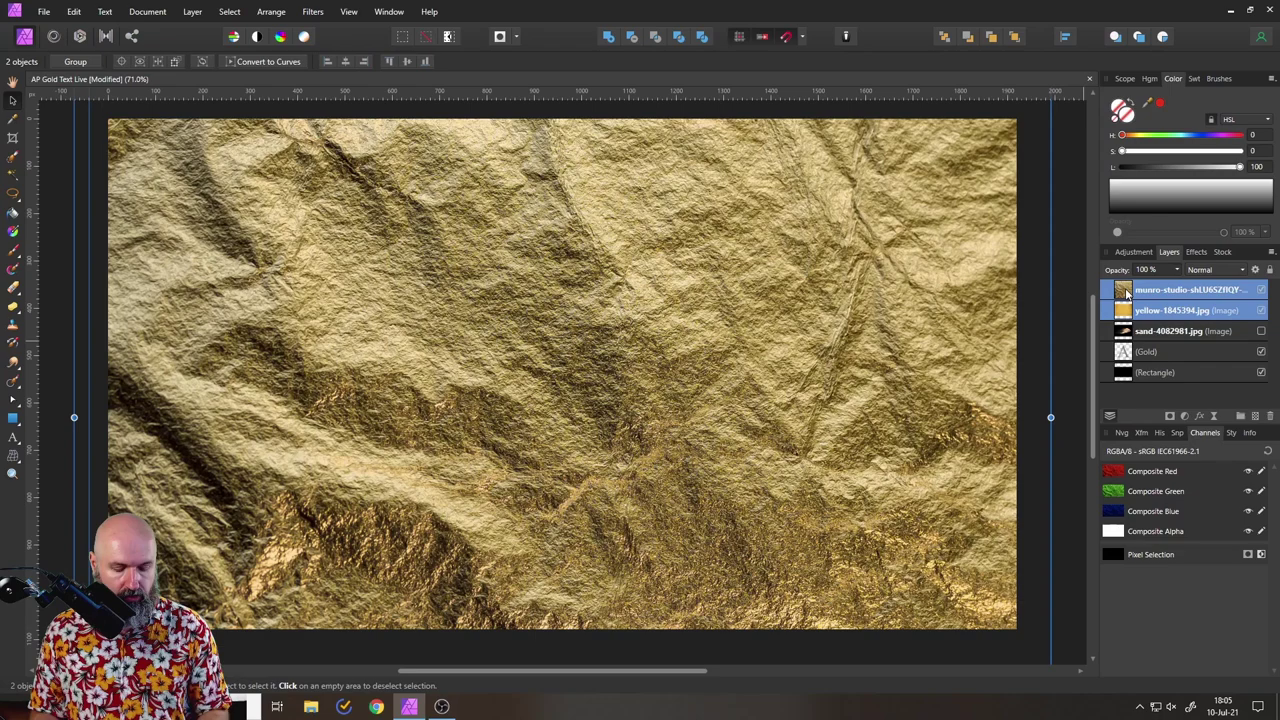
{"action": "key", "text": "ctrl+g"}
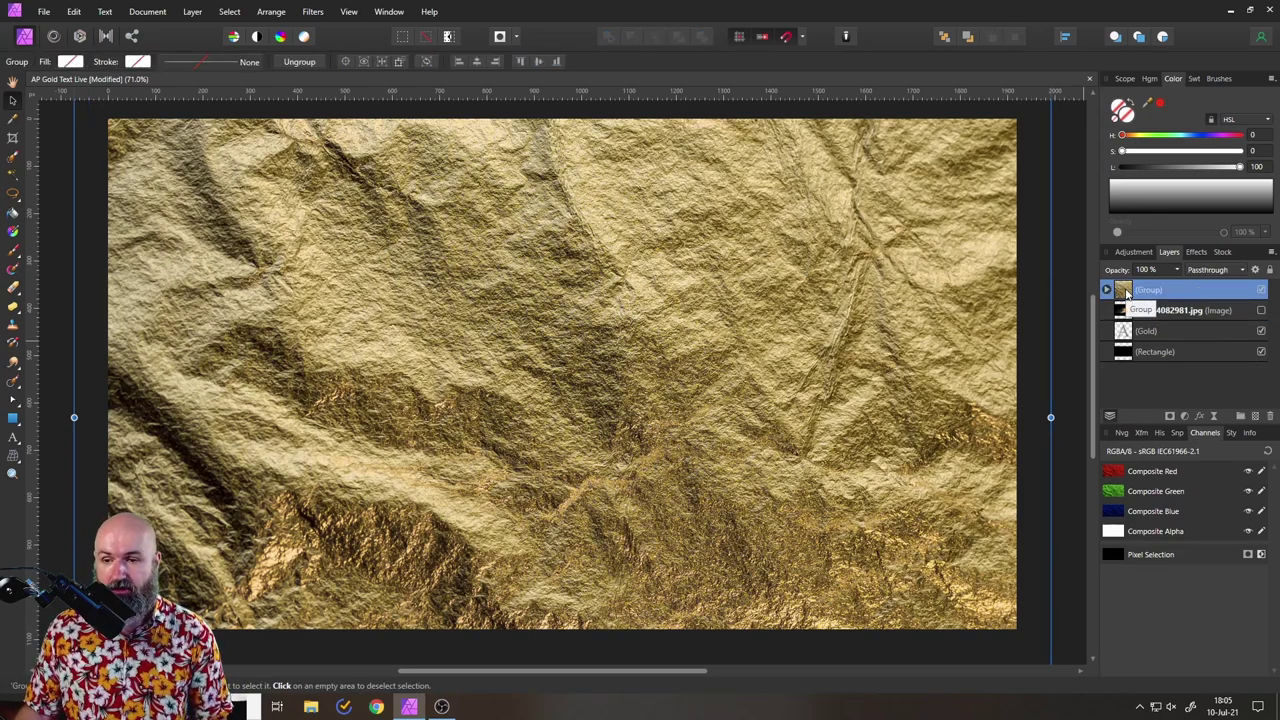
{"action": "left_click", "coordinate": [1107, 290]}
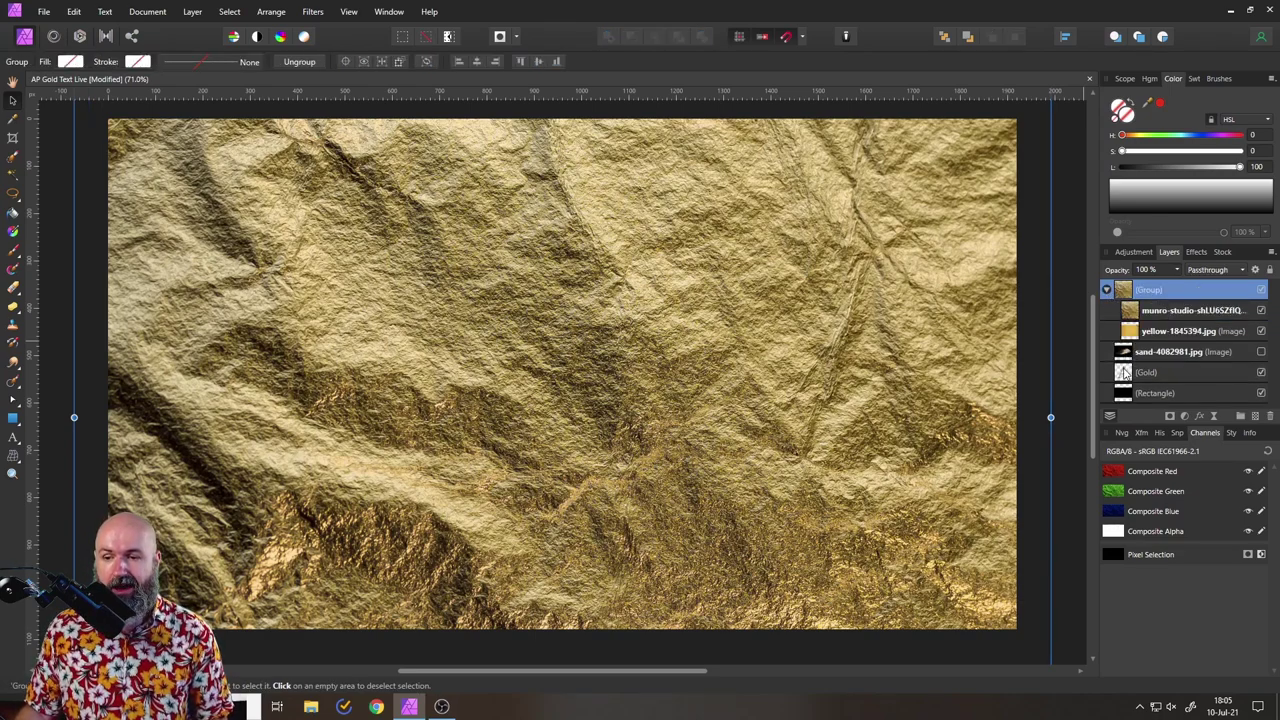
Move the Gold text layer to the top and apply Mask to Below.
{"action": "left_click", "coordinate": [1126, 376]}
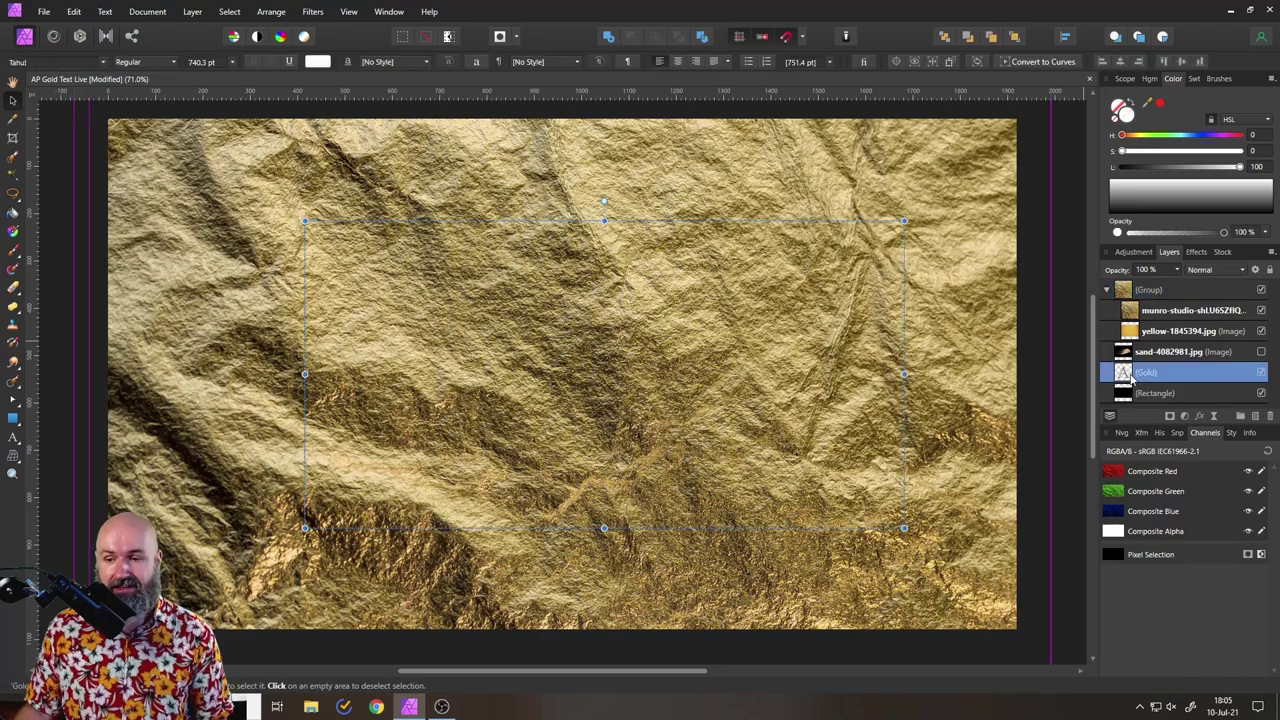
{"action": "left_click_drag", "start_coordinate": [1126, 376], "coordinate": [1122, 287]}
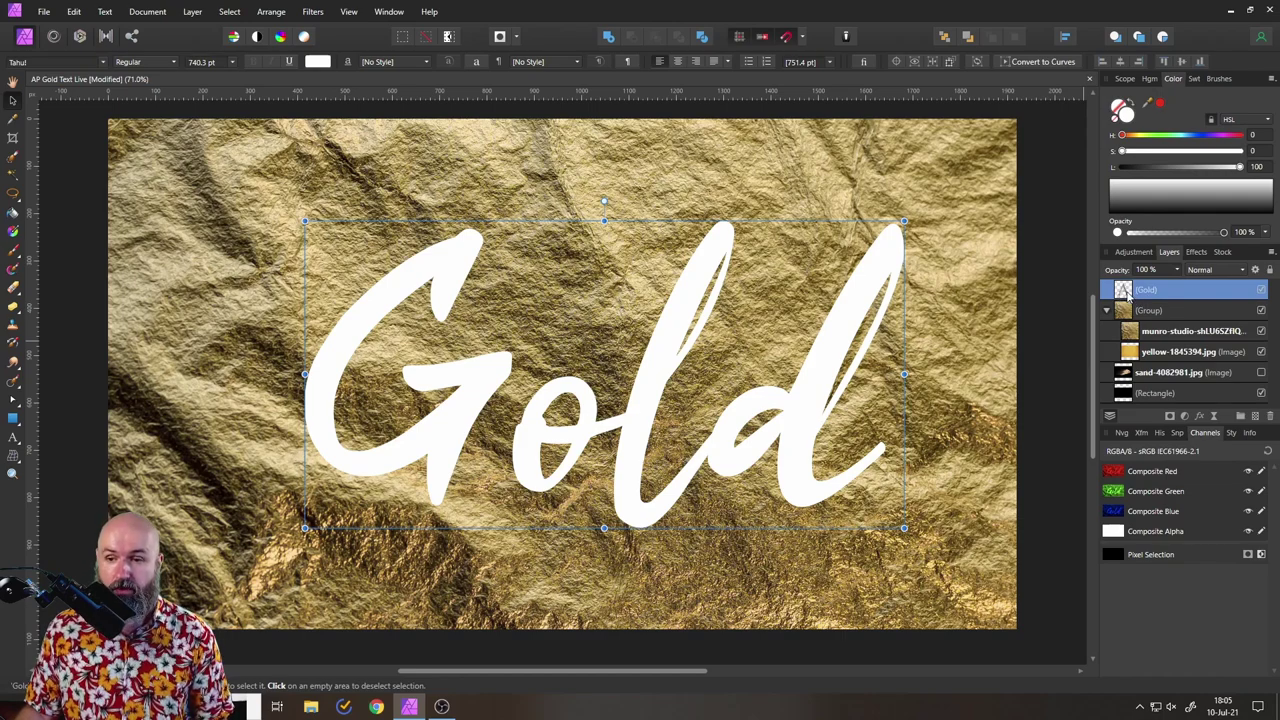
{"action": "right_click", "coordinate": [1126, 291]}
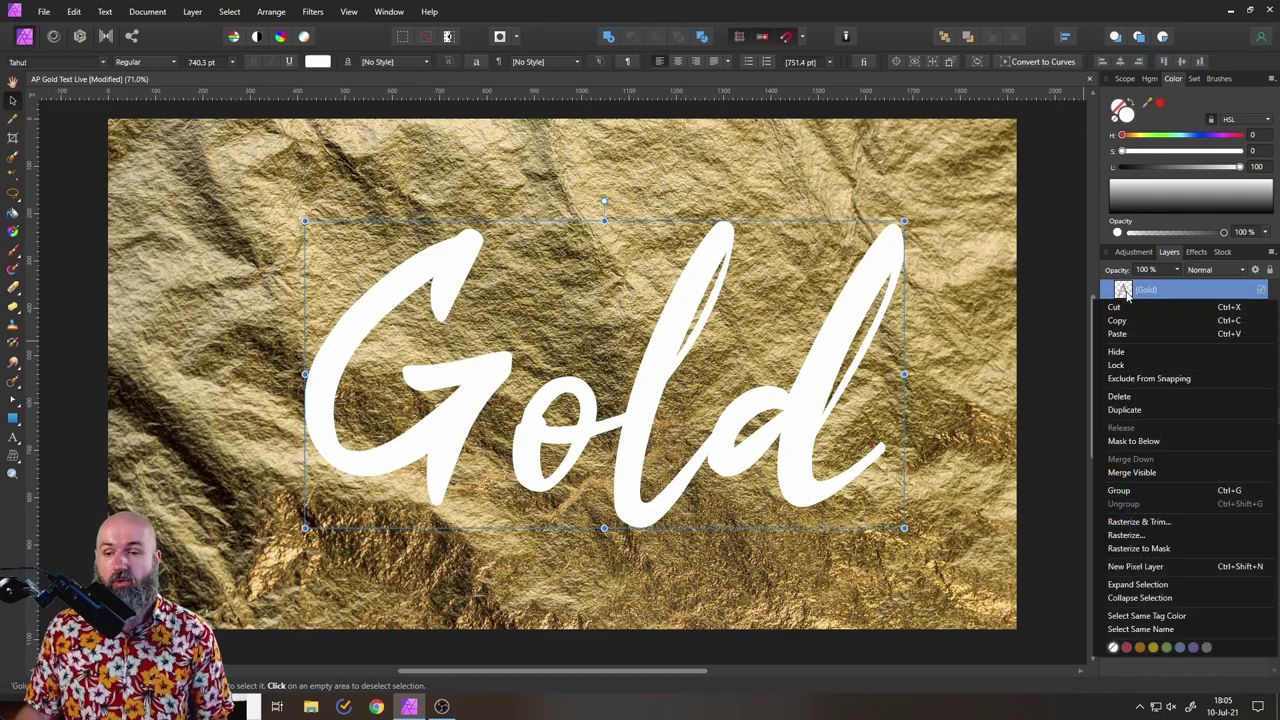
{"action": "left_click", "coordinate": [1133, 443]}
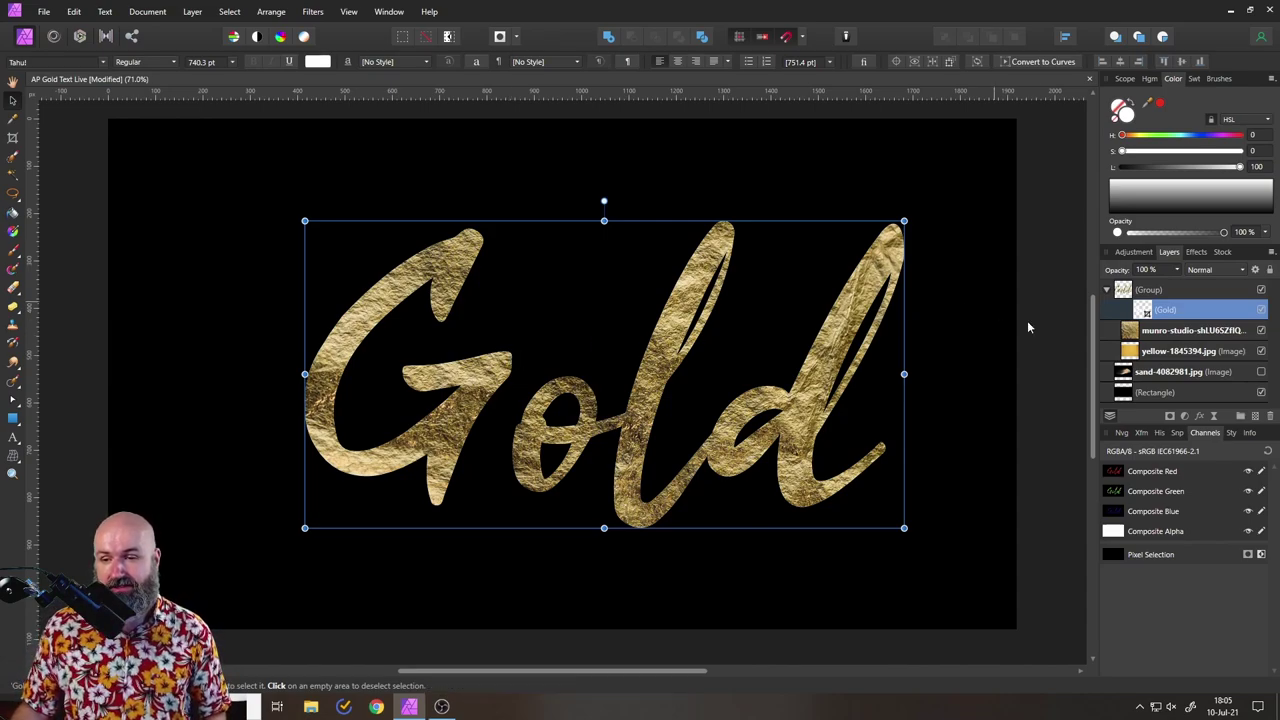
Lower the crumpled foil texture's opacity to 56%.
{"action": "left_click", "coordinate": [1126, 333]}
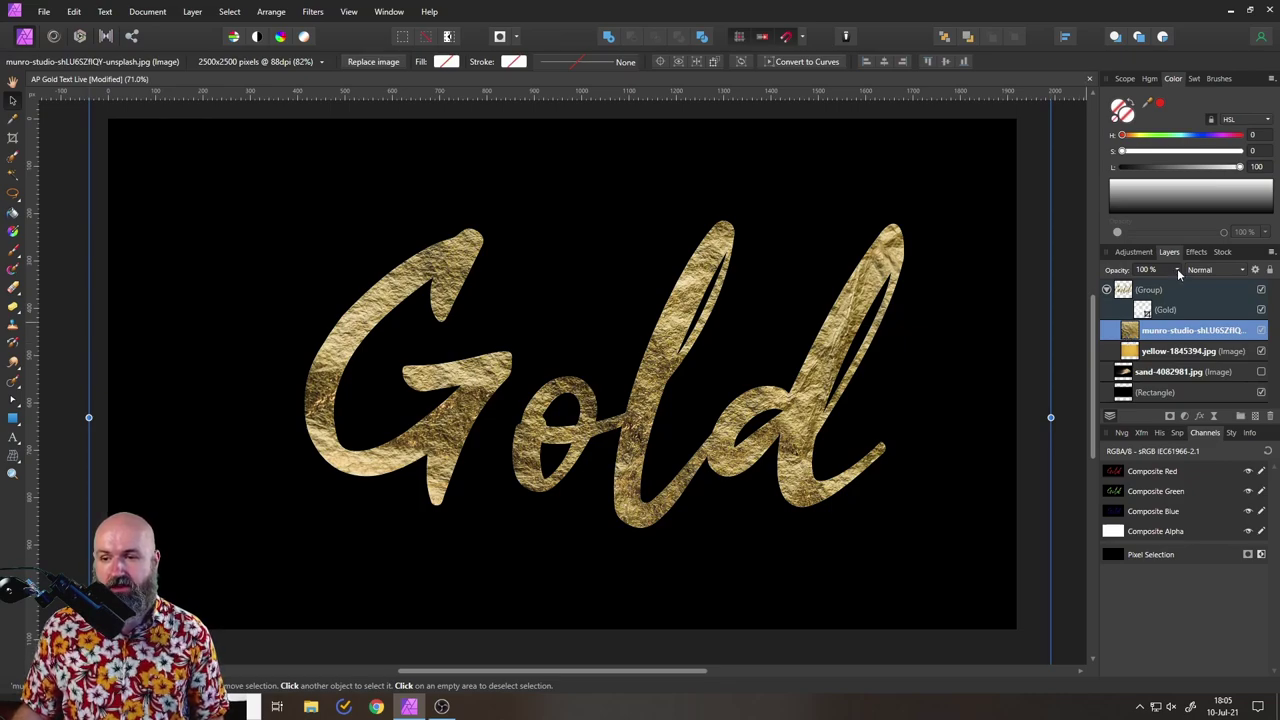
{"action": "left_click_drag", "start_coordinate": [1179, 280], "coordinate": [1141, 285]}
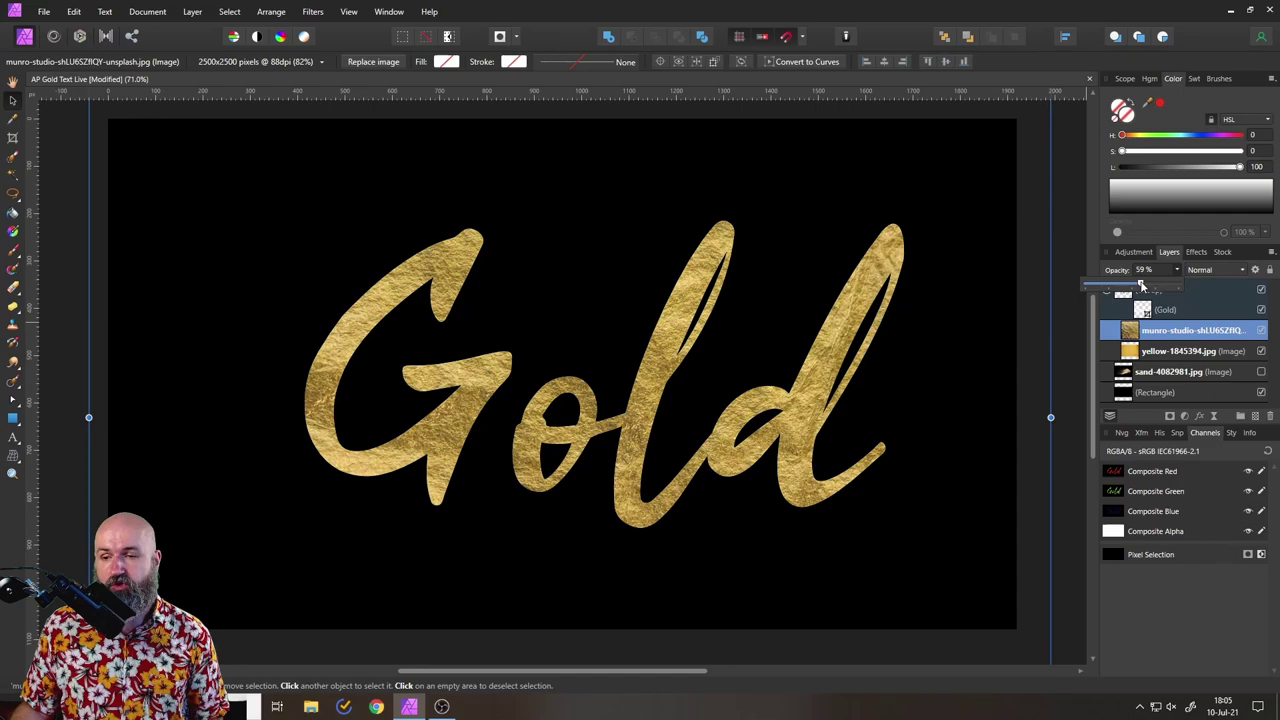
{"action": "left_click_drag", "start_coordinate": [1142, 286], "coordinate": [1138, 286]}
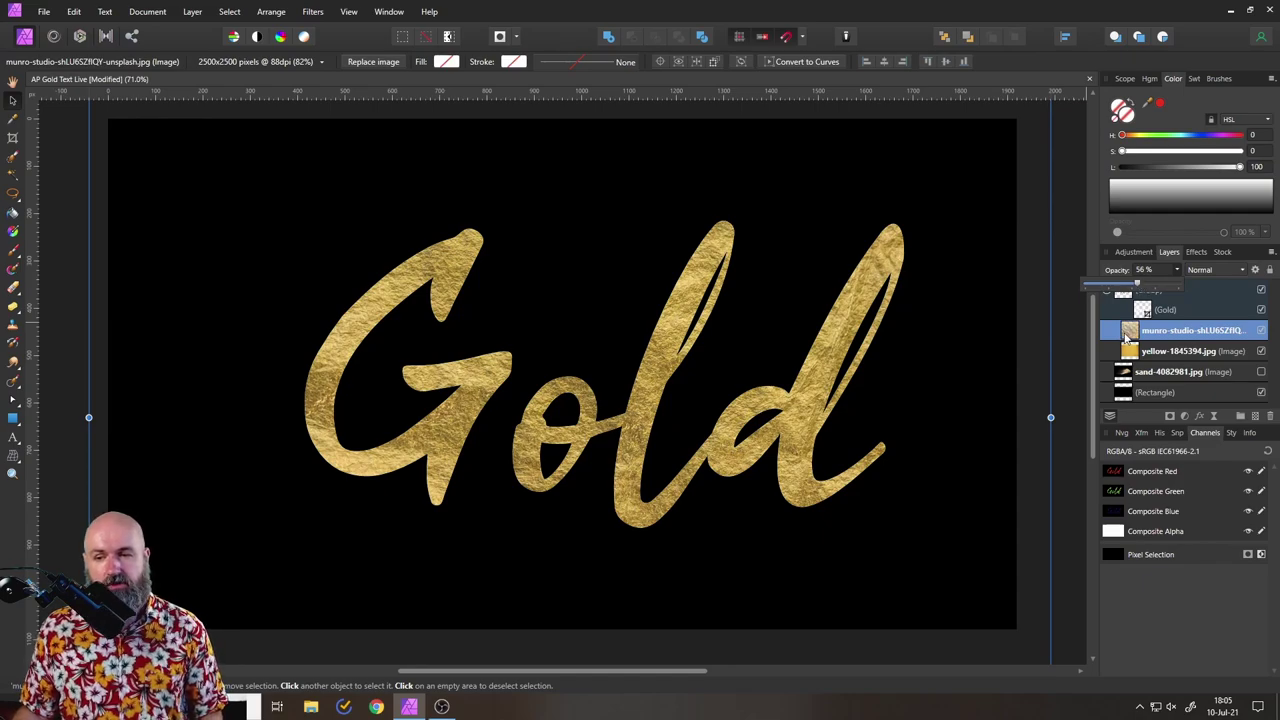
{"action": "left_click", "coordinate": [1126, 336]}
Reposition the foil and yellow textures inside the letters.
{"action": "left_click_drag", "start_coordinate": [951, 246], "coordinate": [968, 181]}
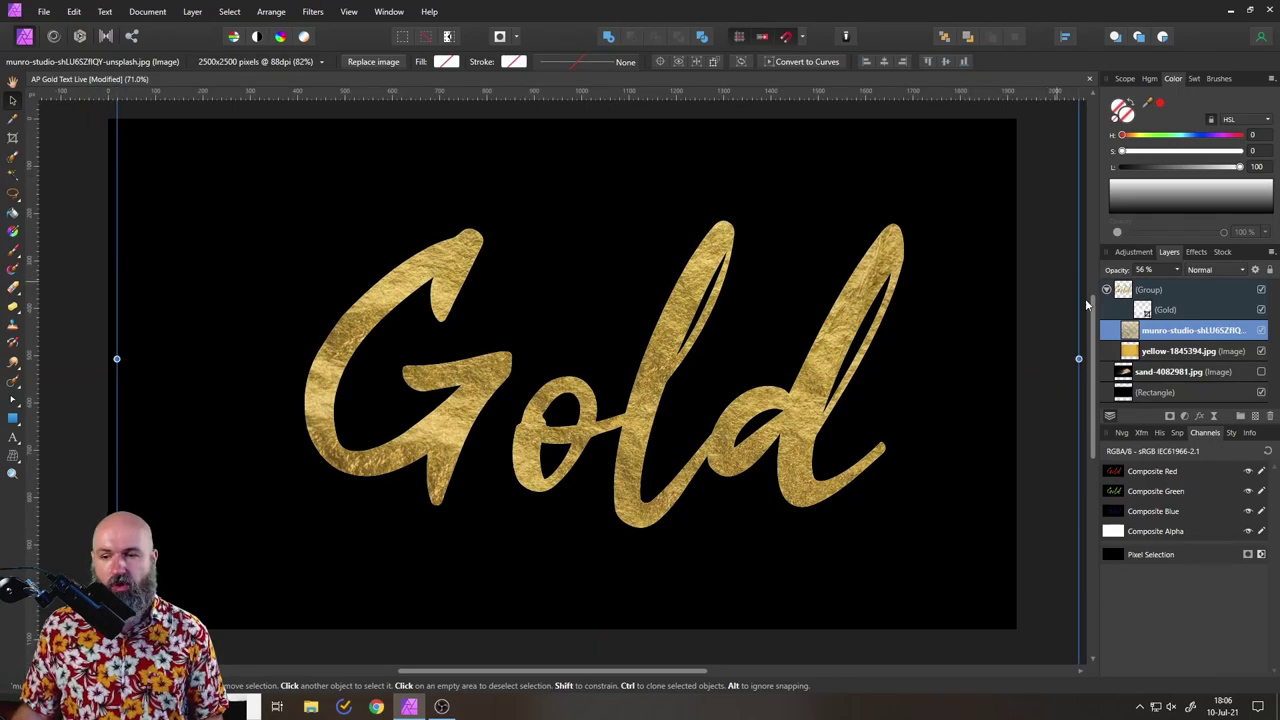
{"action": "left_click", "coordinate": [1178, 351]}
{"action": "left_click_drag", "start_coordinate": [968, 288], "coordinate": [972, 356]}
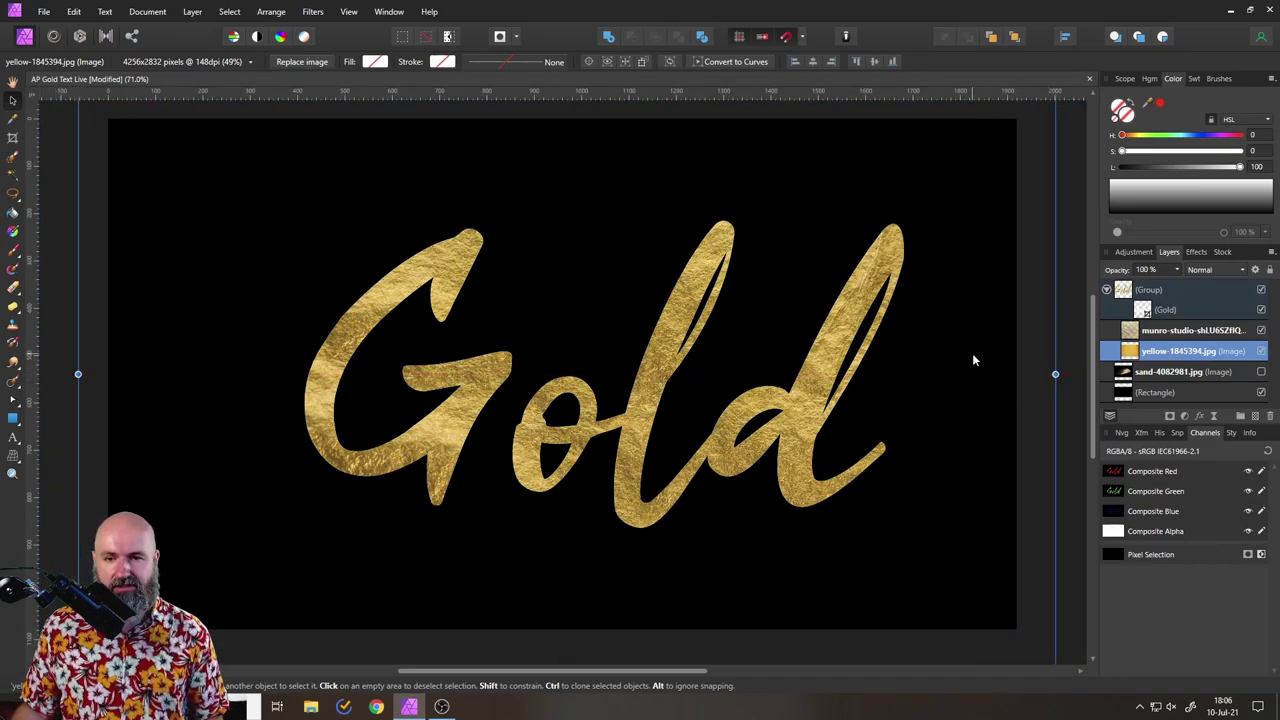
{"action": "left_click", "coordinate": [1130, 291]}
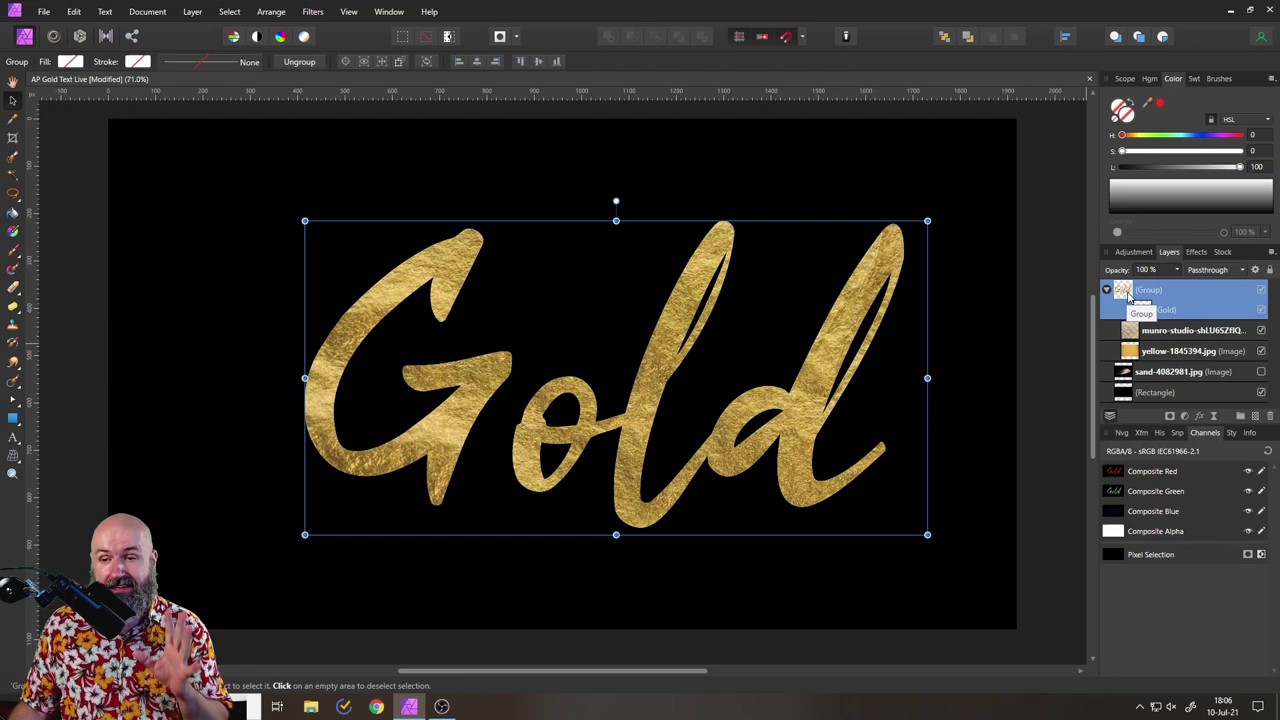
Rename the lettering group 'Gold Text' and enable its 3D layer effect.
{"action": "double_click", "coordinate": [1148, 290]}
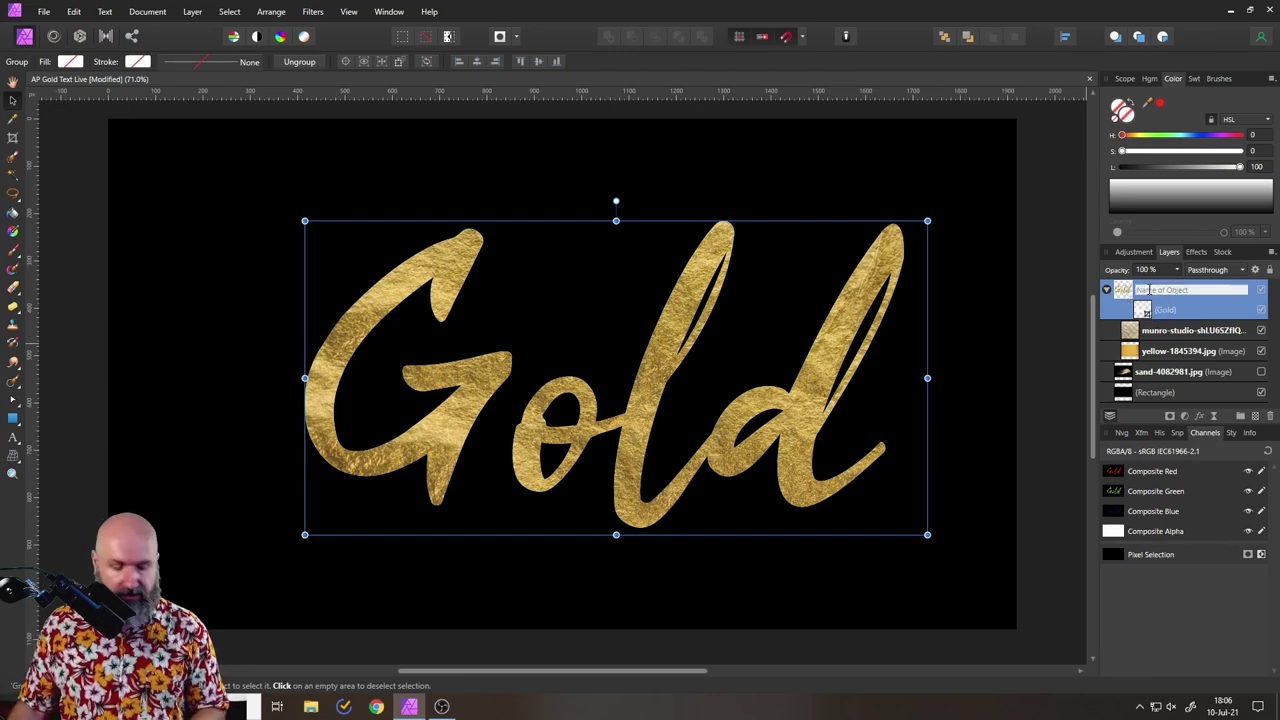
{"action": "type", "text": "Gold Text"}
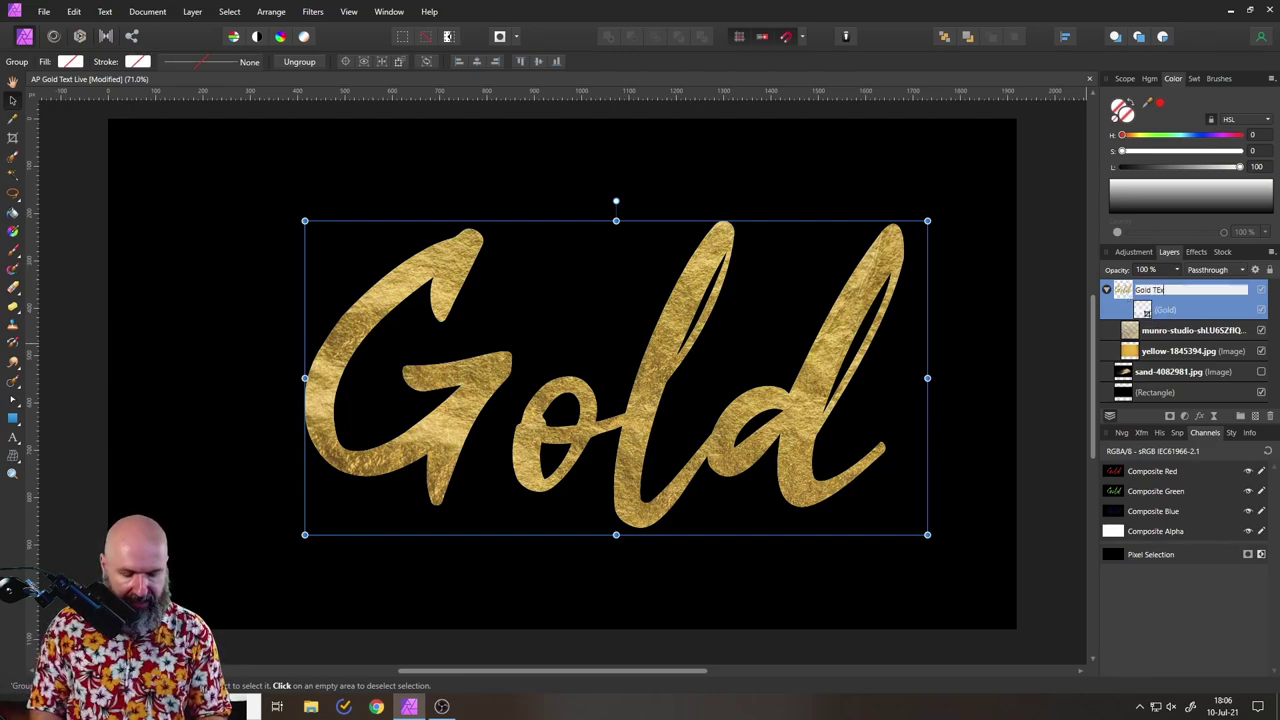
{"action": "key", "text": "Return"}
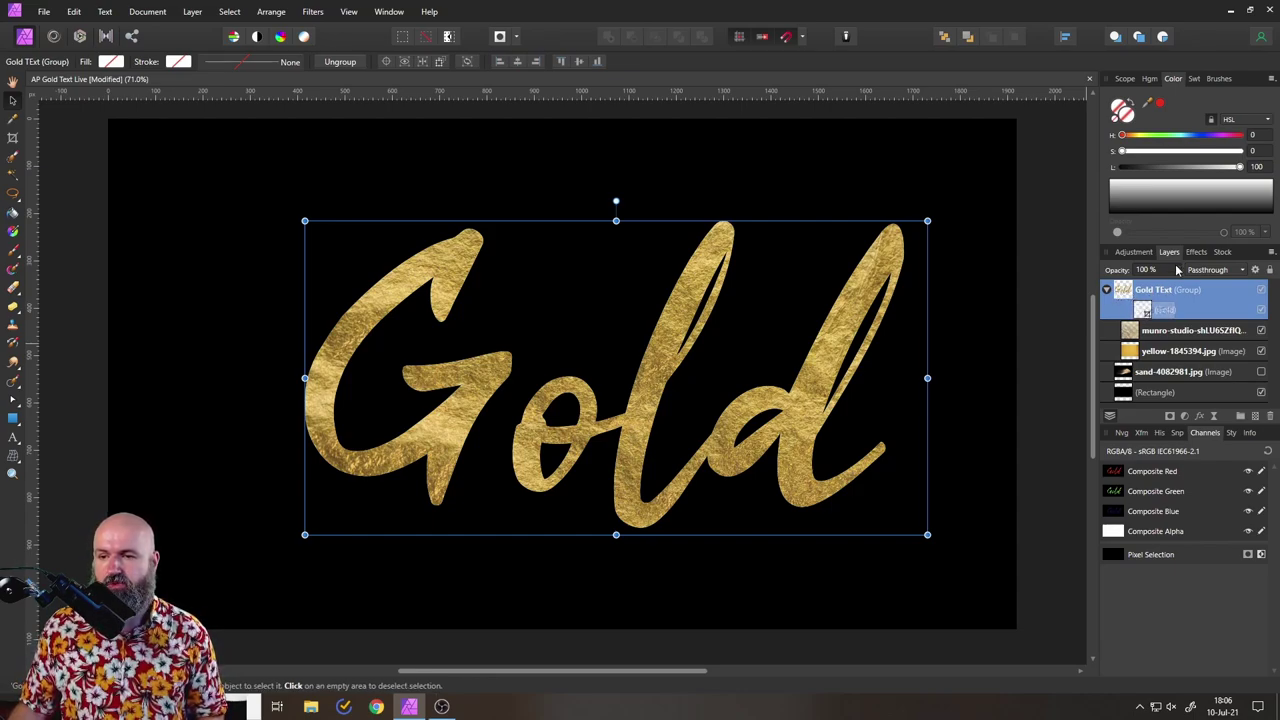
{"action": "left_click", "coordinate": [1195, 252]}
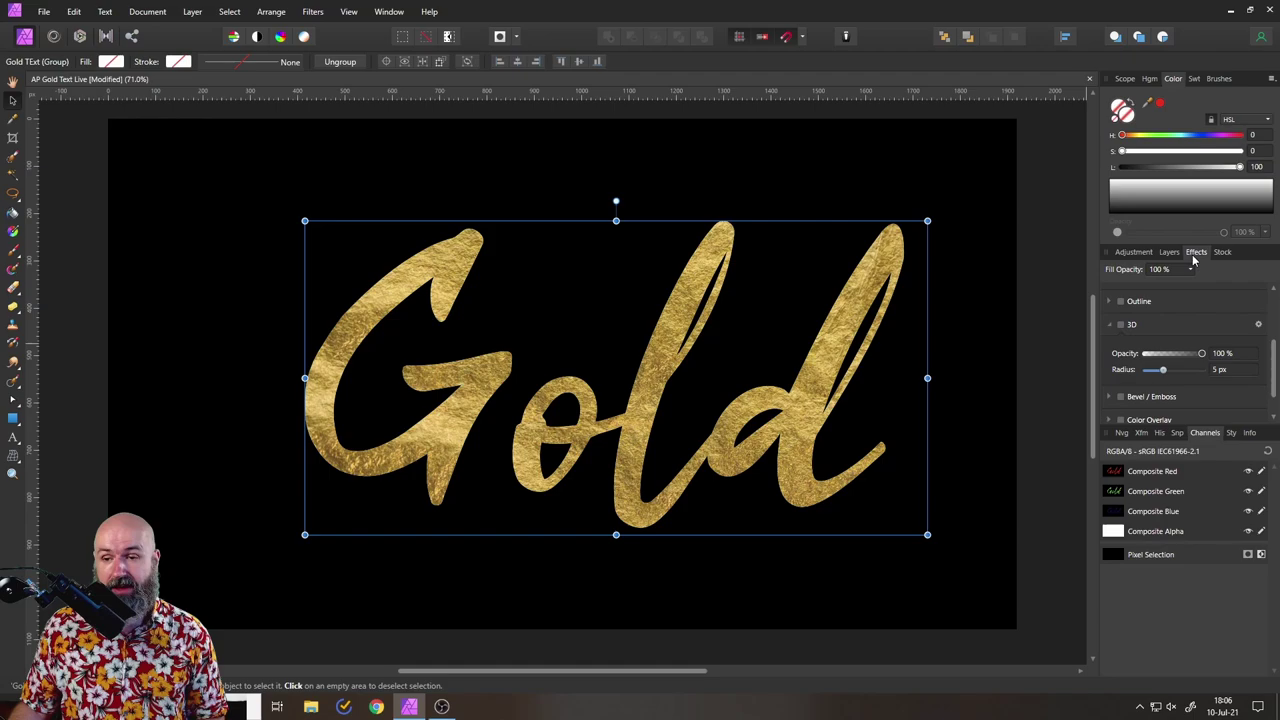
{"action": "left_click", "coordinate": [1121, 325]}
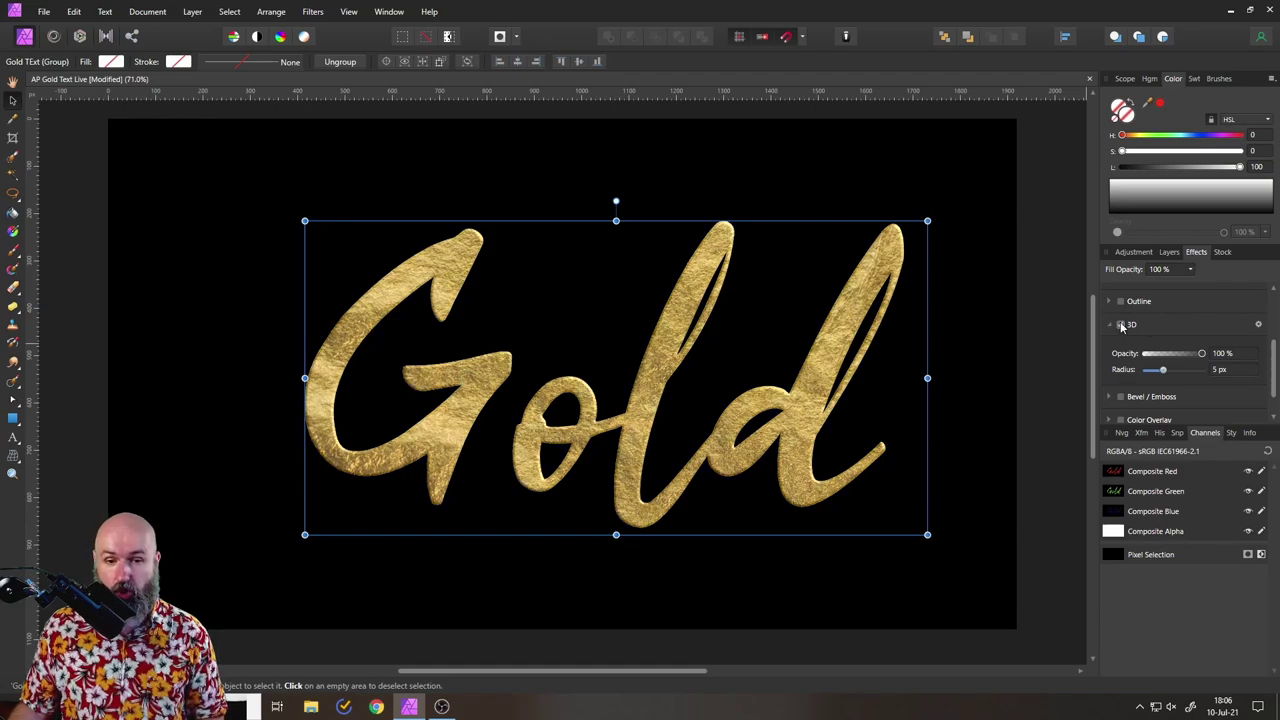
Set the 3D effect's bevel radius to 19.4 px.
{"action": "left_click", "coordinate": [1259, 328]}
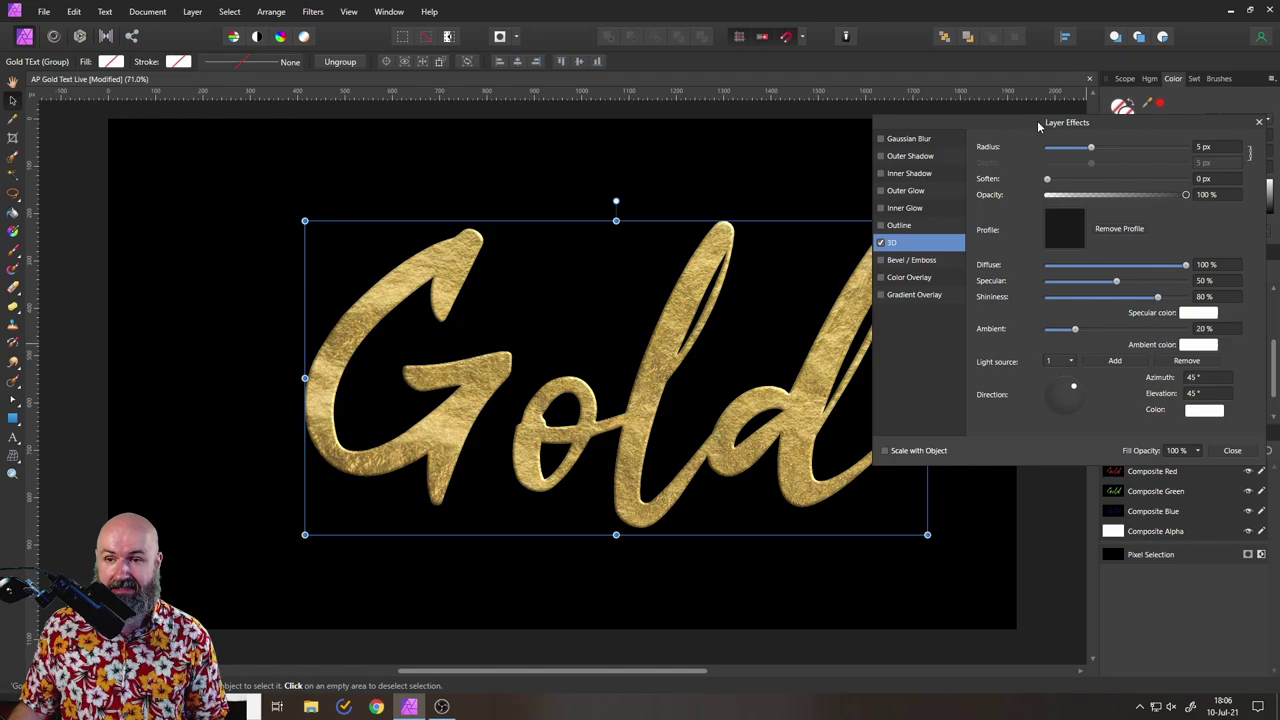
{"action": "left_click_drag", "start_coordinate": [1037, 120], "coordinate": [976, 233]}
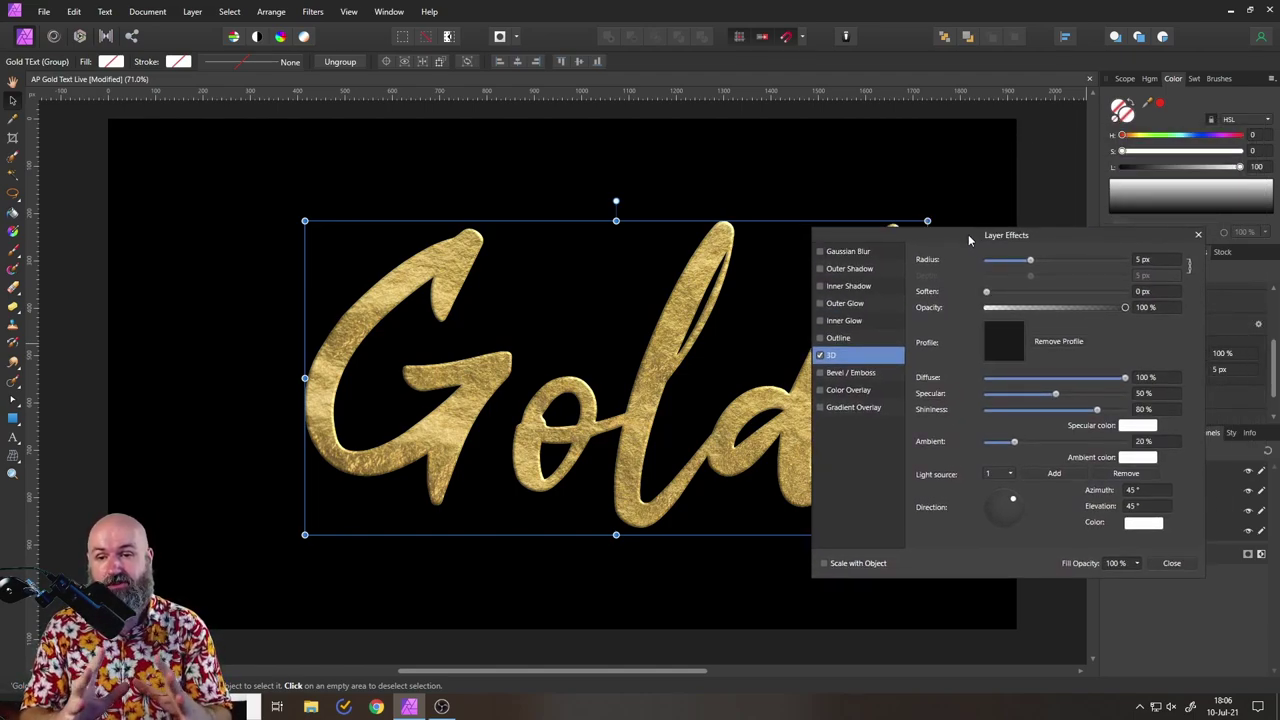
{"action": "left_click_drag", "start_coordinate": [1035, 263], "coordinate": [1061, 263]}
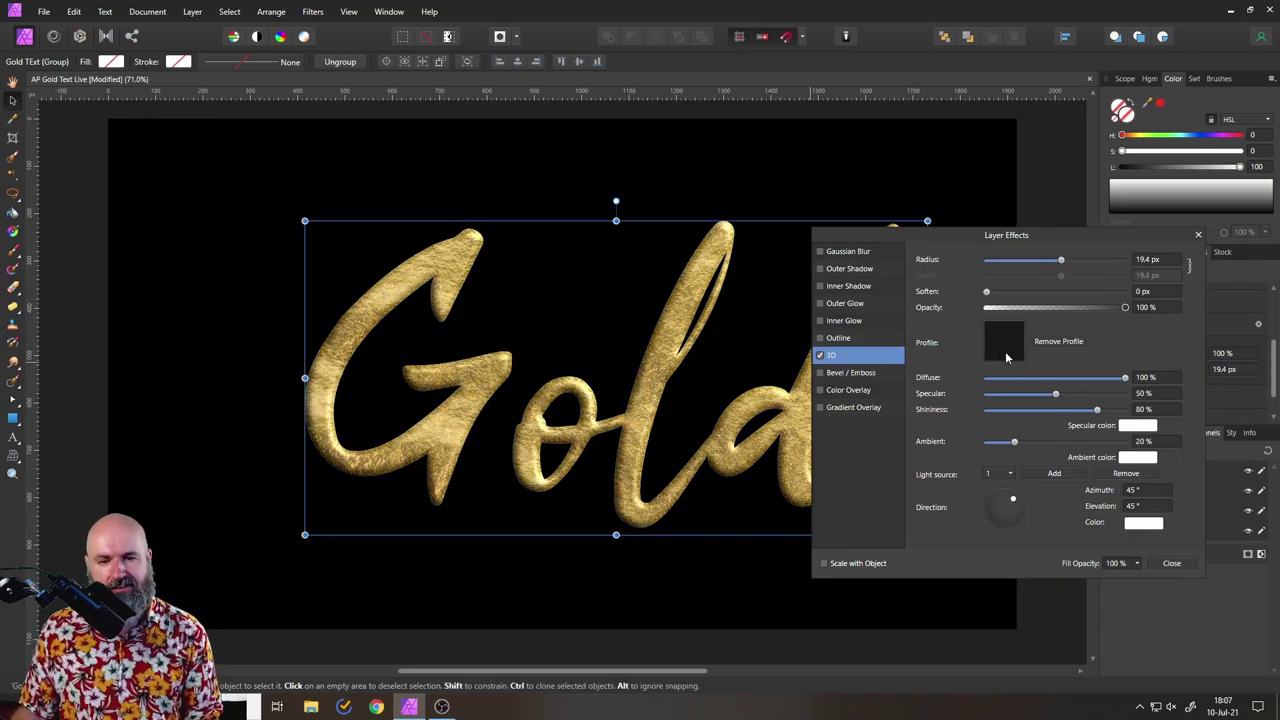
Reset the bevel profile to linear and bend the curve convex.
{"action": "left_click", "coordinate": [1006, 350]}
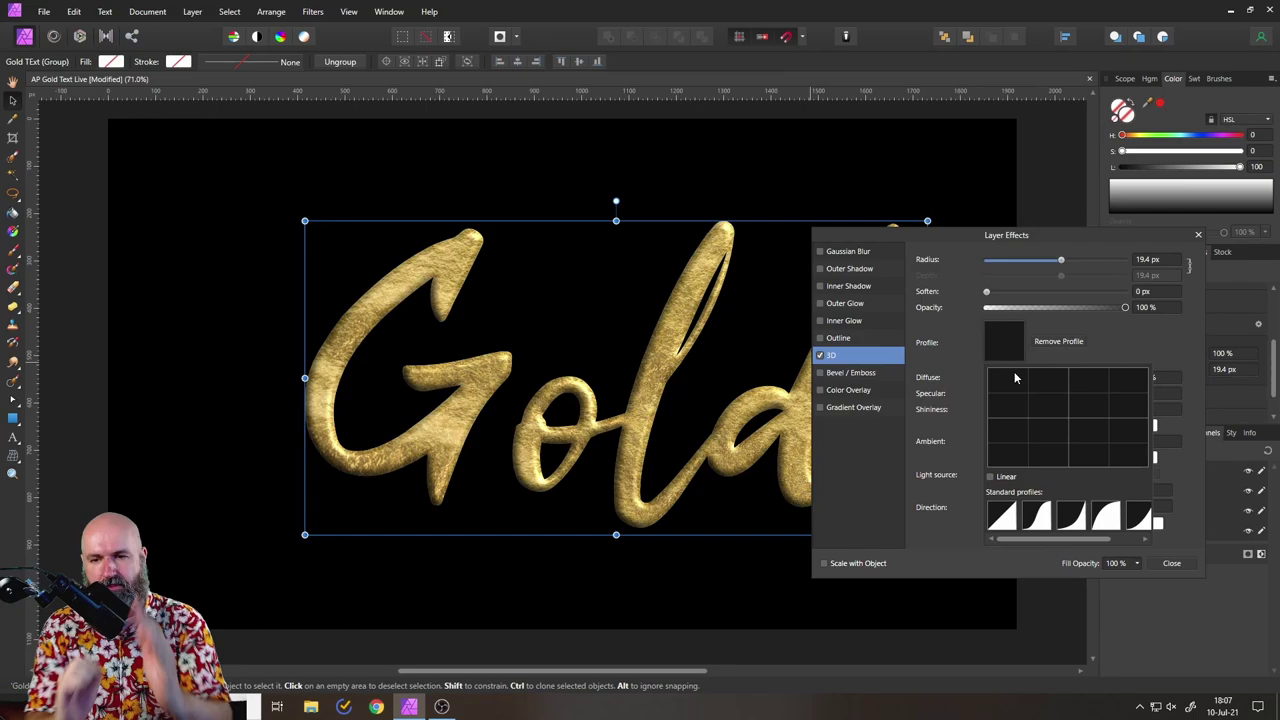
{"action": "left_click", "coordinate": [1046, 518]}
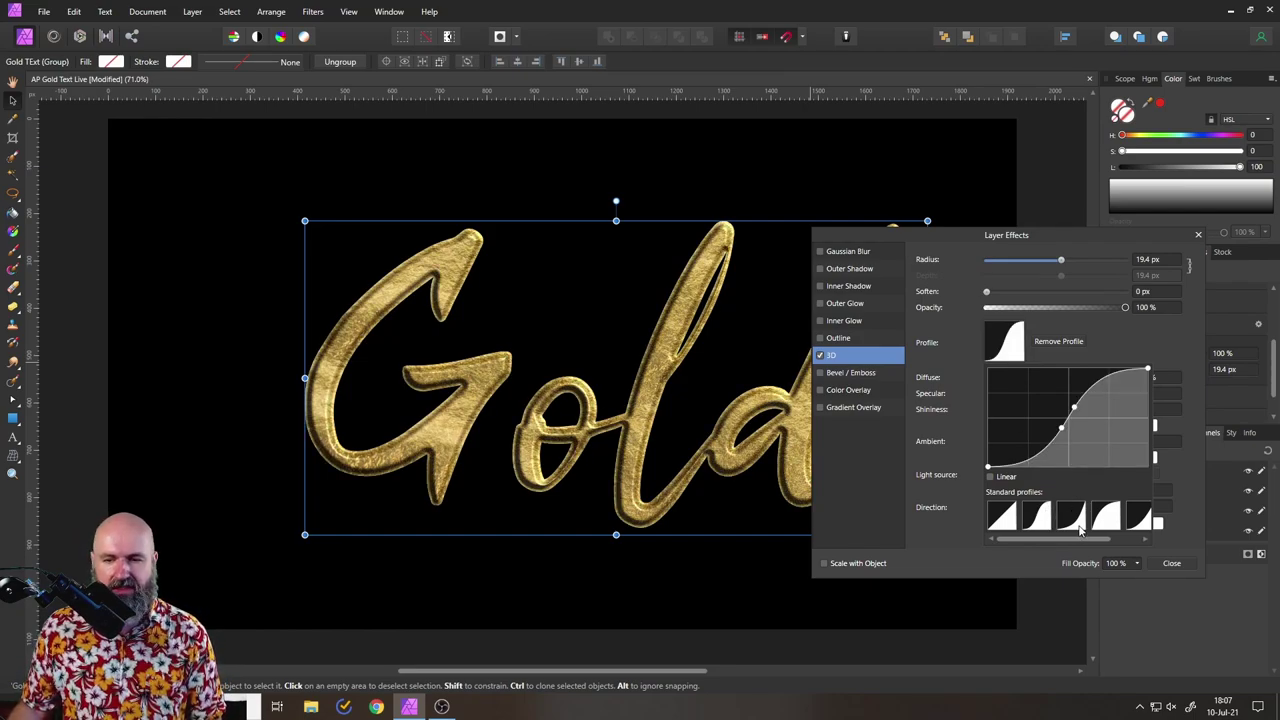
{"action": "left_click", "coordinate": [1078, 528]}
{"action": "left_click_drag", "start_coordinate": [1076, 540], "coordinate": [1100, 545]}
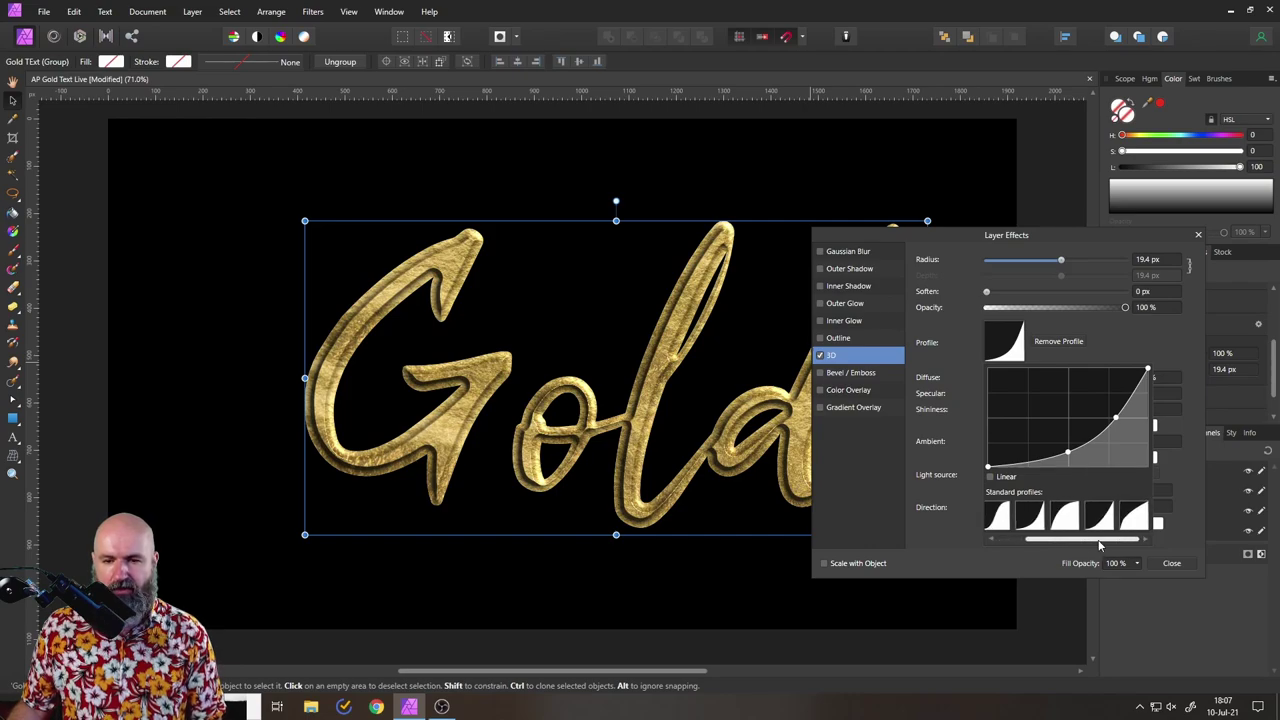
{"action": "left_click", "coordinate": [1070, 522]}
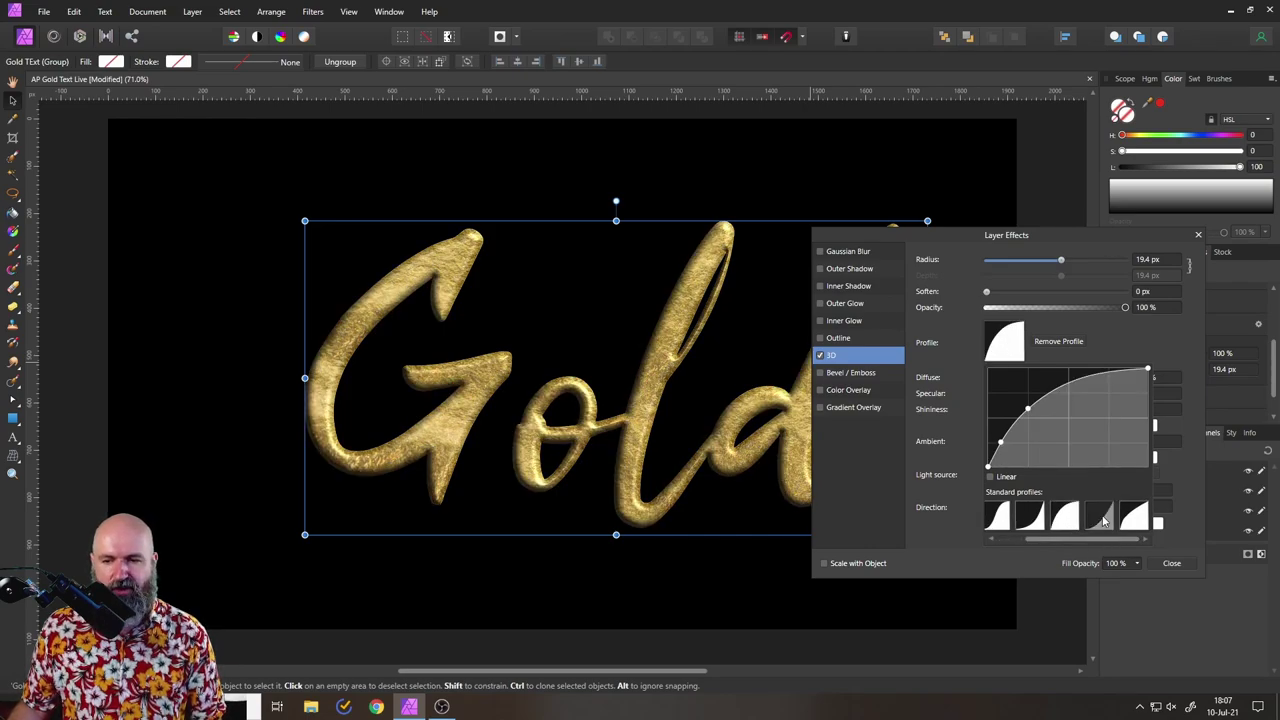
{"action": "left_click", "coordinate": [1102, 518]}
{"action": "left_click", "coordinate": [1131, 518]}
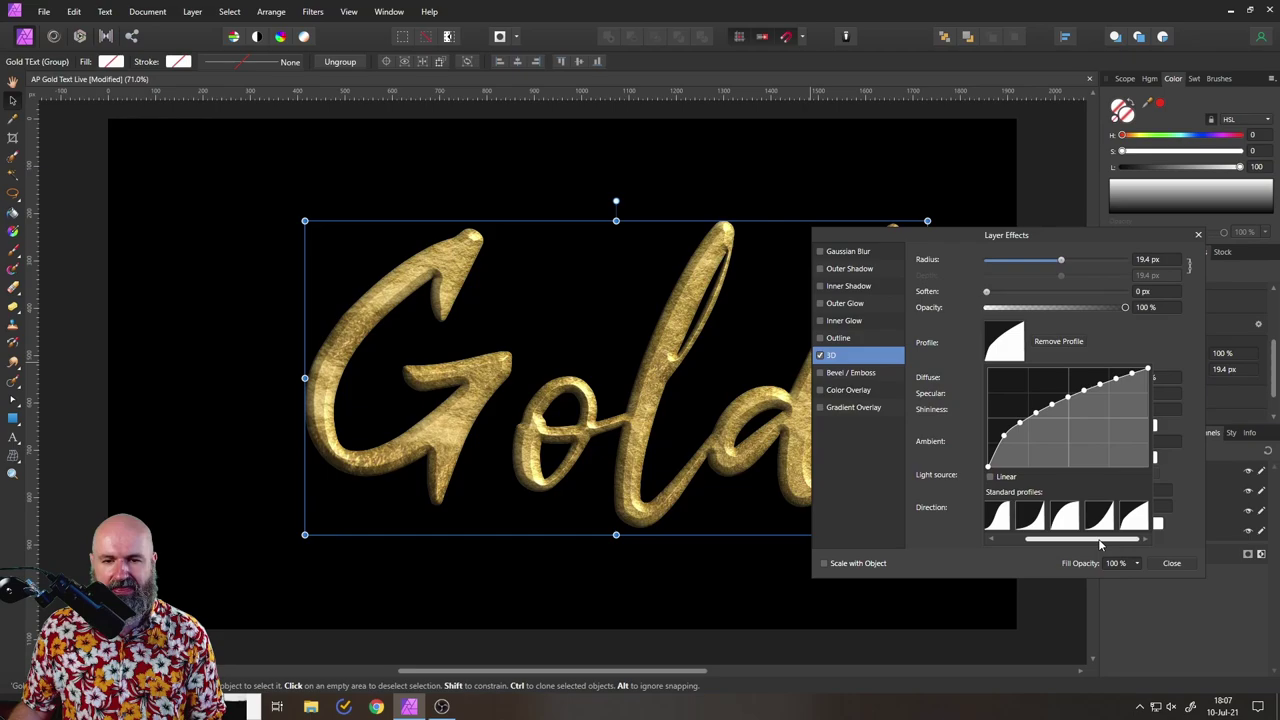
{"action": "left_click_drag", "start_coordinate": [1100, 545], "coordinate": [1070, 543]}
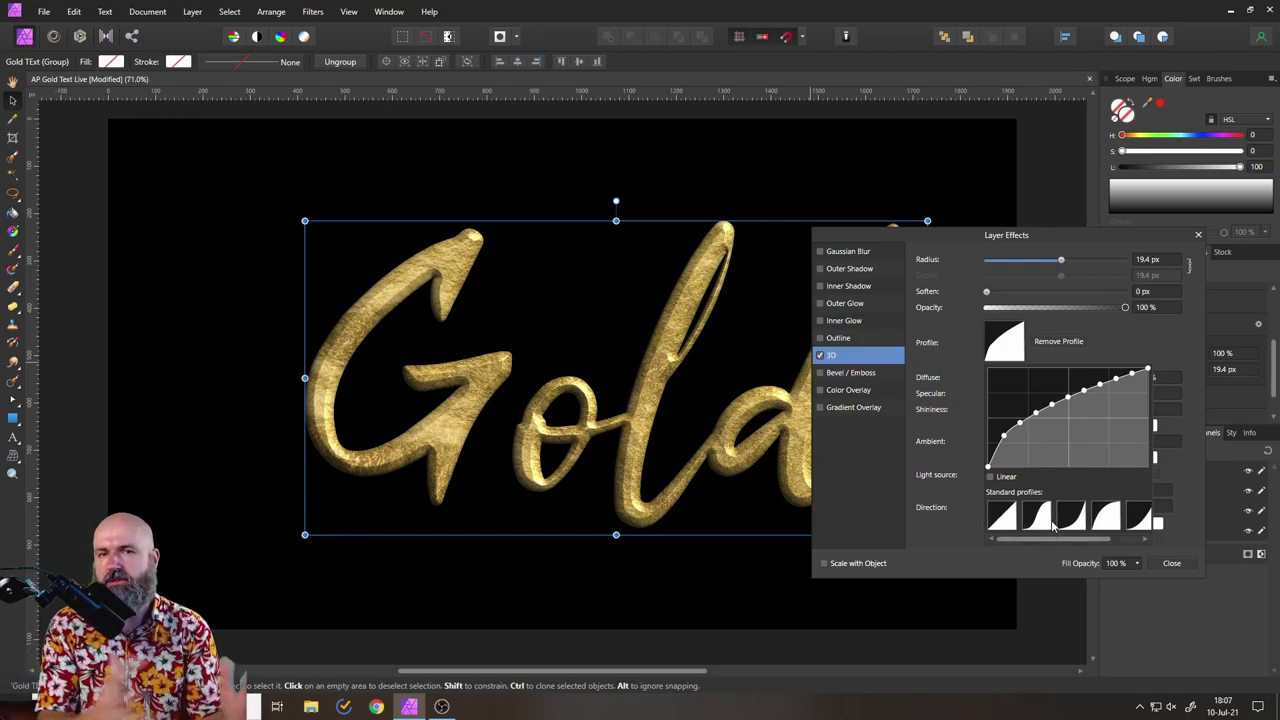
{"action": "left_click", "coordinate": [1001, 516]}
{"action": "left_click_drag", "start_coordinate": [1079, 435], "coordinate": [1066, 395]}
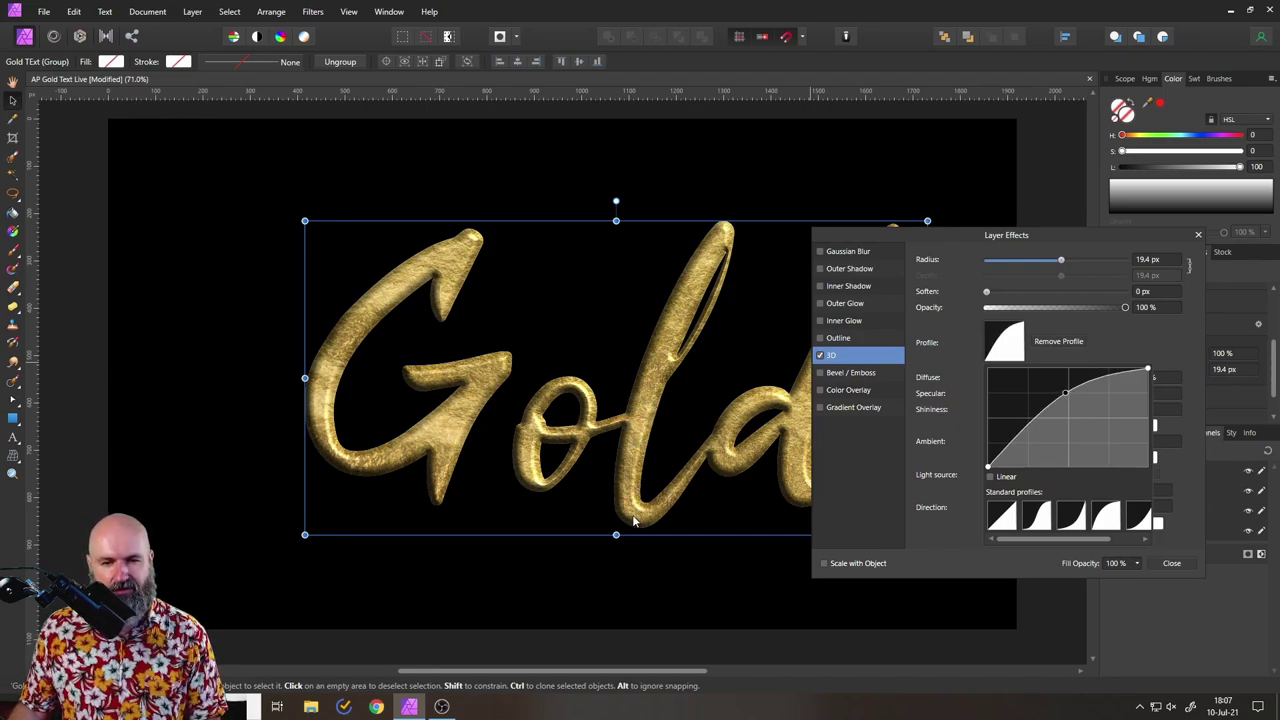
{"action": "left_click", "coordinate": [995, 235]}
{"action": "left_click_drag", "start_coordinate": [995, 235], "coordinate": [1000, 184]}
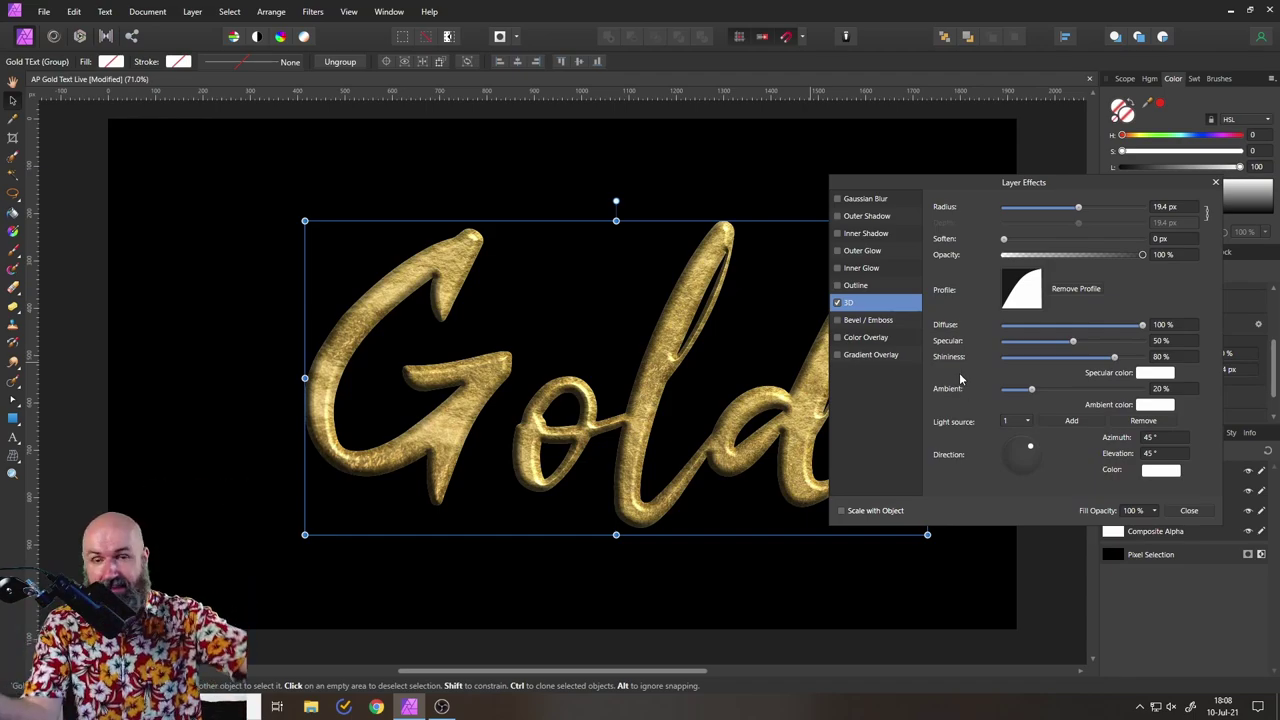
Set the 3D ambient colour to orange (H32 S81 L51).
{"action": "left_click", "coordinate": [1170, 407]}
{"action": "left_click", "coordinate": [1198, 518]}
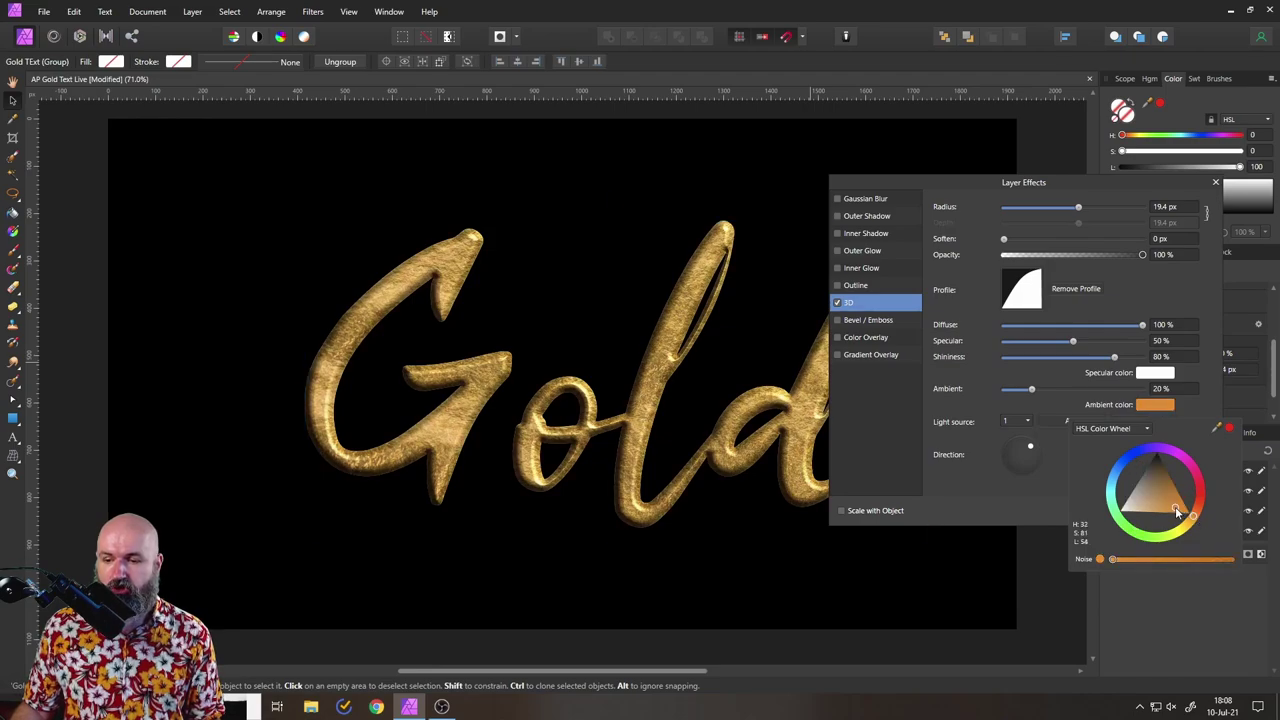
{"action": "left_click", "coordinate": [1177, 504]}
{"action": "left_click_drag", "start_coordinate": [1185, 497], "coordinate": [1188, 502]}
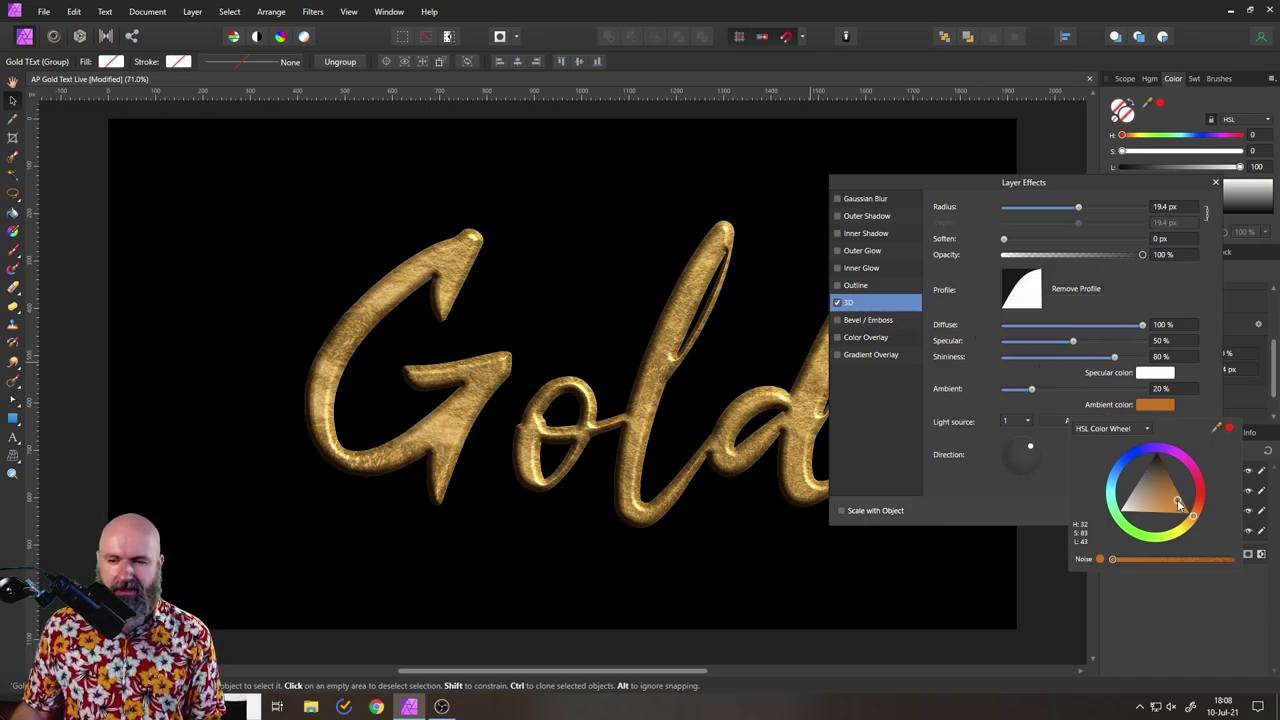
{"action": "left_click_drag", "start_coordinate": [1177, 499], "coordinate": [1180, 508]}
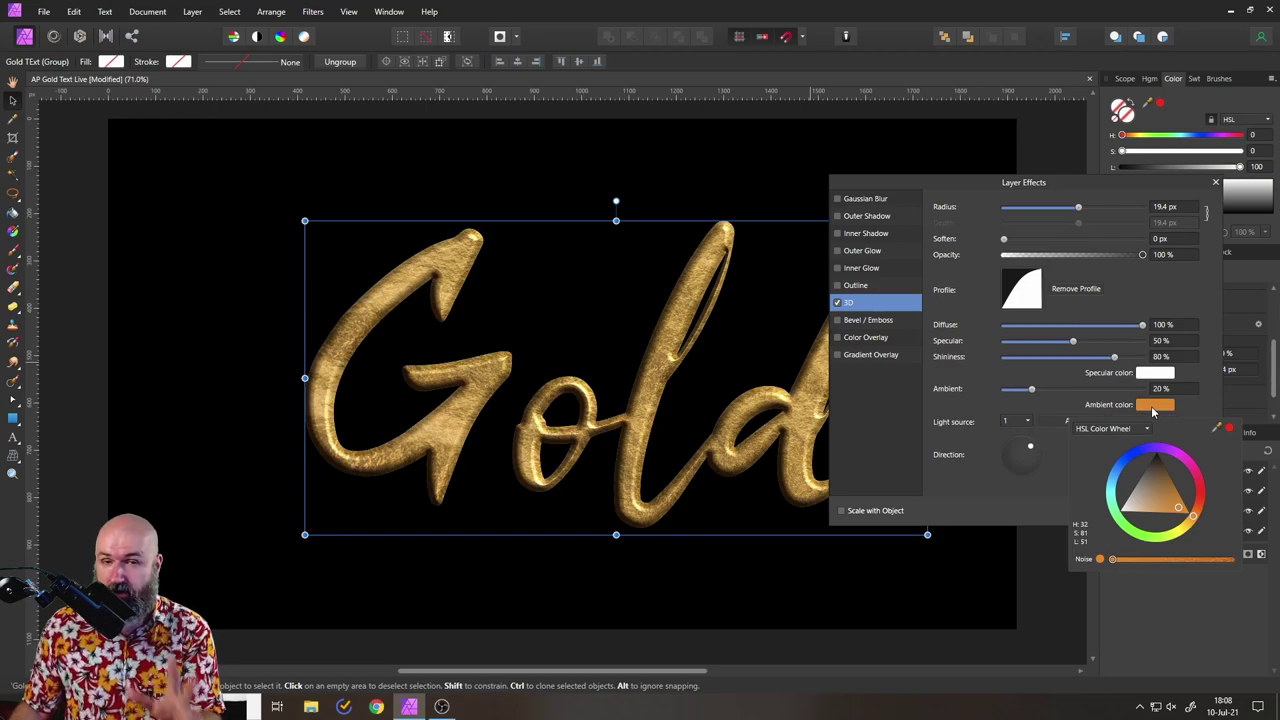
{"action": "left_click", "coordinate": [985, 482]}
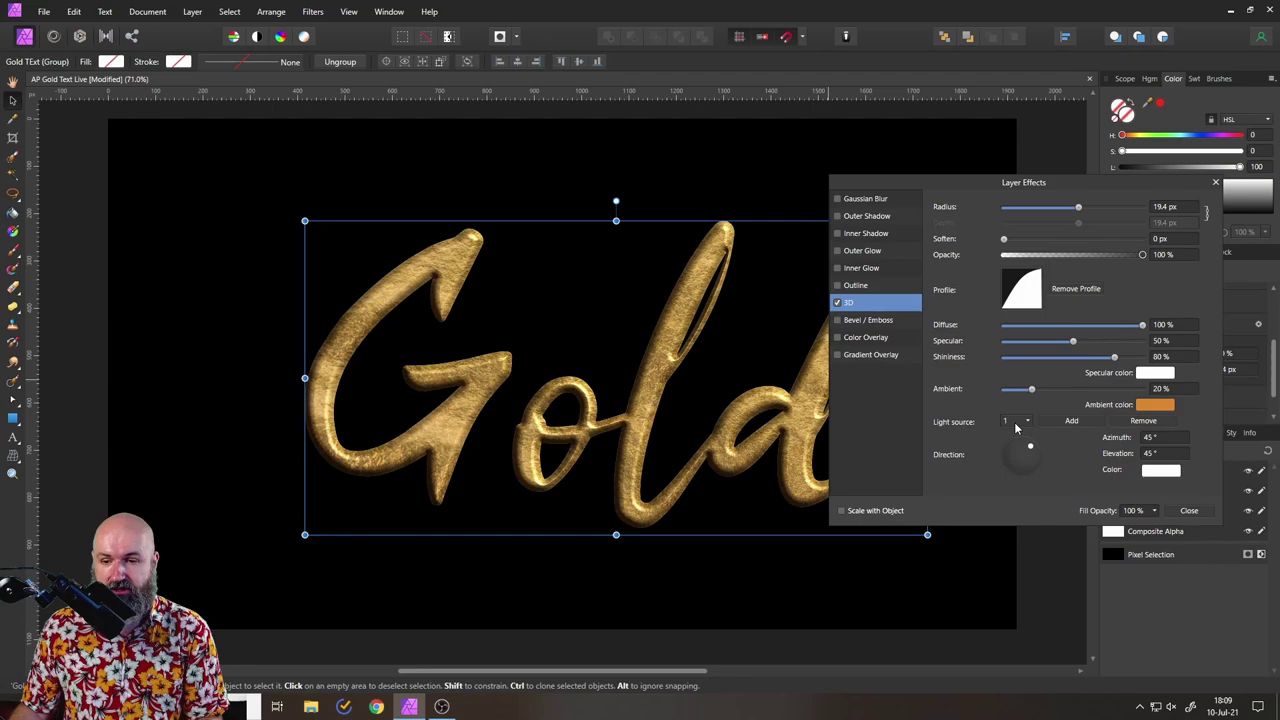
Angle the main 3D light and tint it yellow.
{"action": "left_click_drag", "start_coordinate": [1030, 452], "coordinate": [996, 428]}
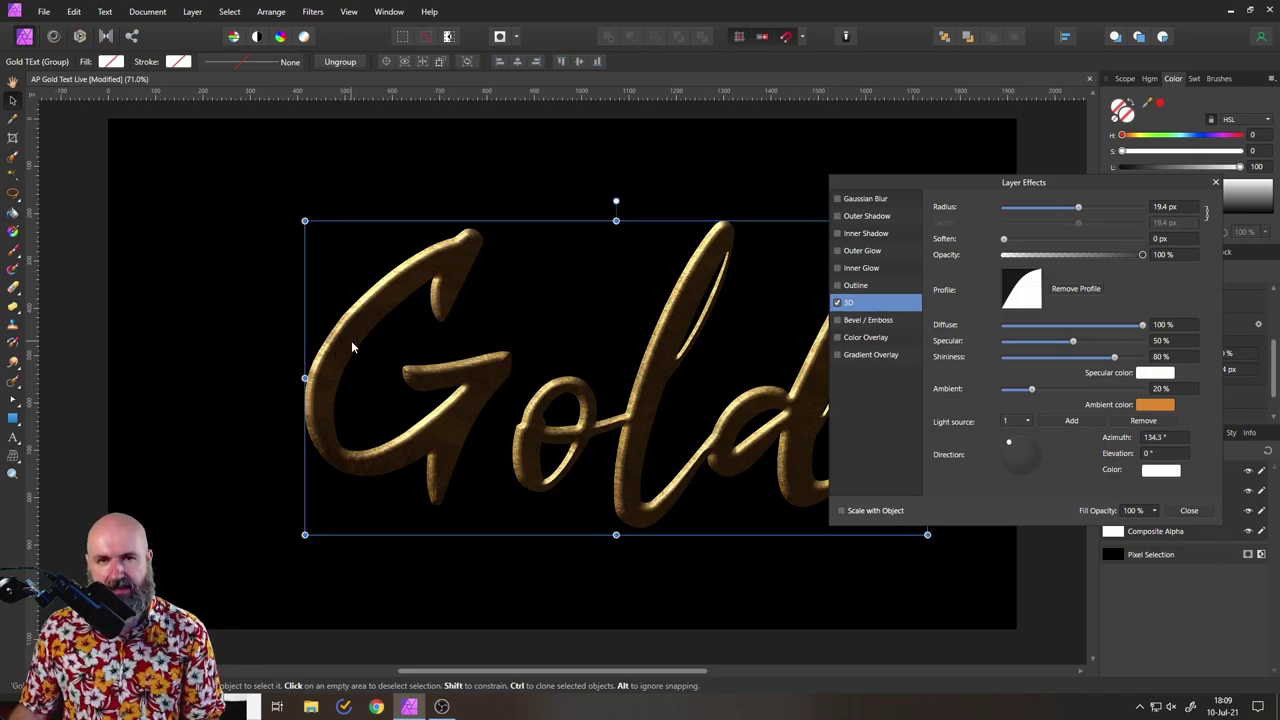
{"action": "left_click", "coordinate": [1160, 471]}
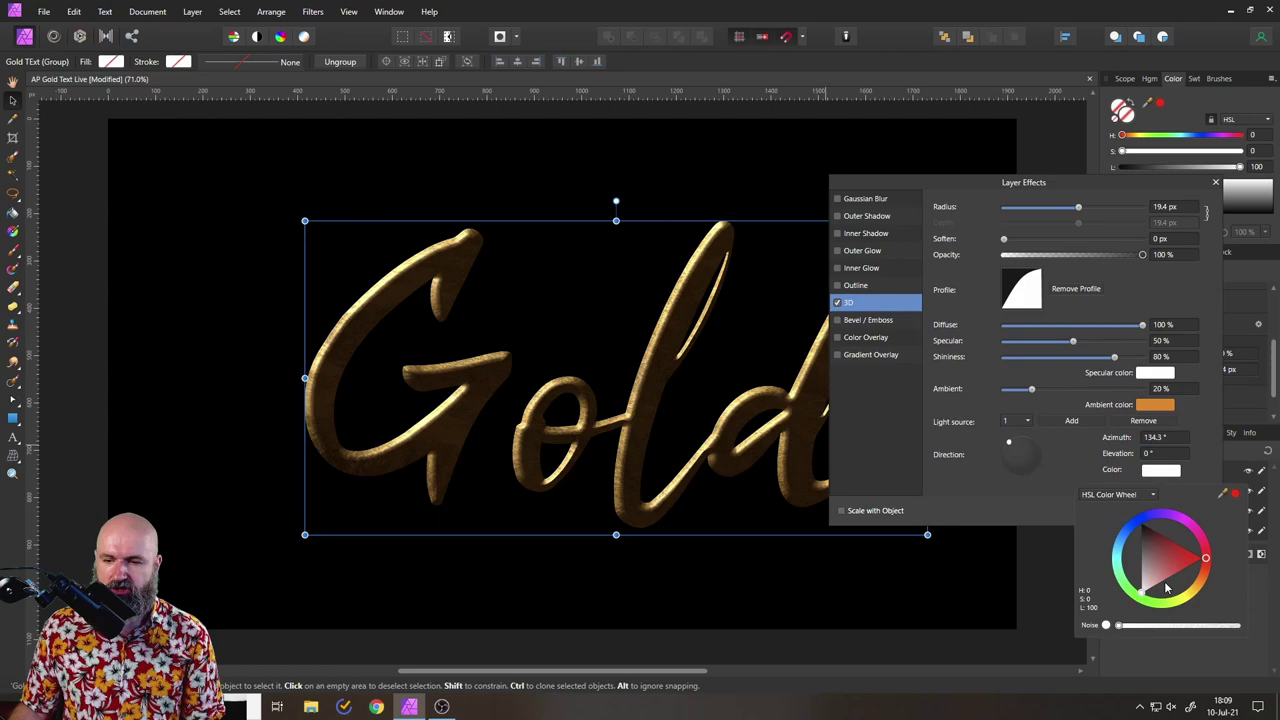
{"action": "left_click_drag", "start_coordinate": [1166, 589], "coordinate": [1145, 576]}
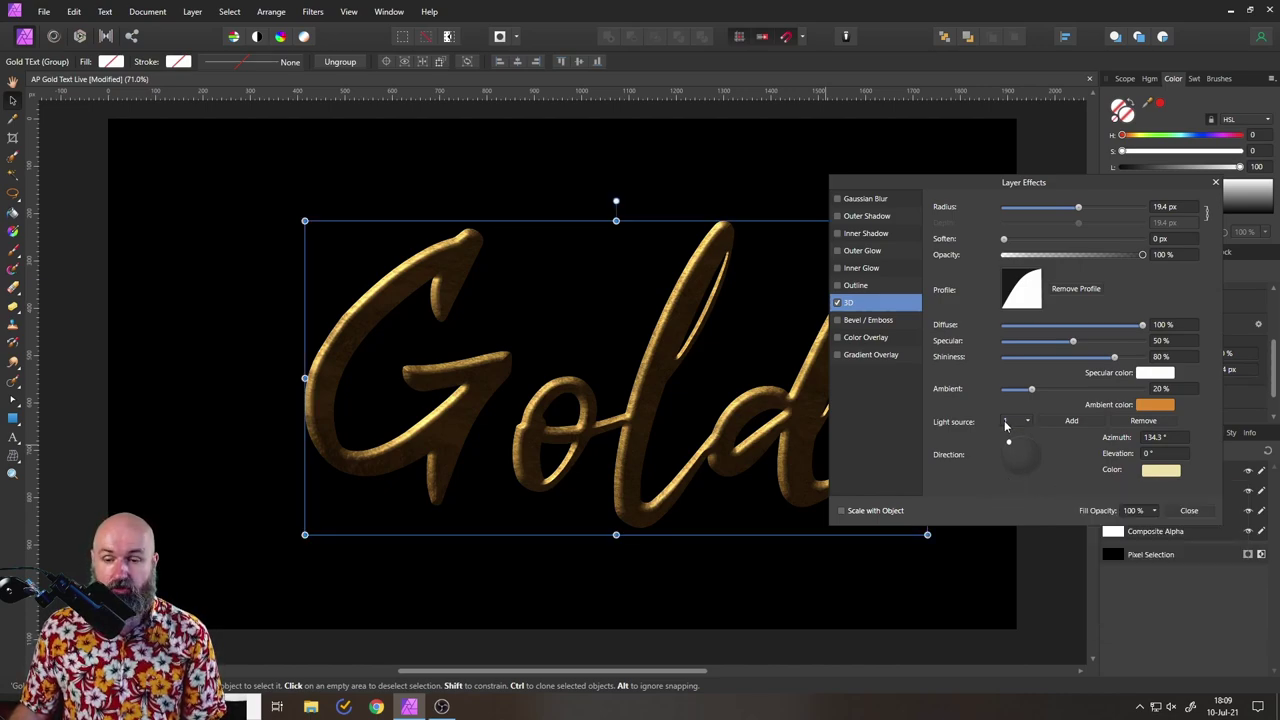
Add a second light aimed low from another side, coloured light orange.
{"action": "left_click", "coordinate": [1070, 421]}
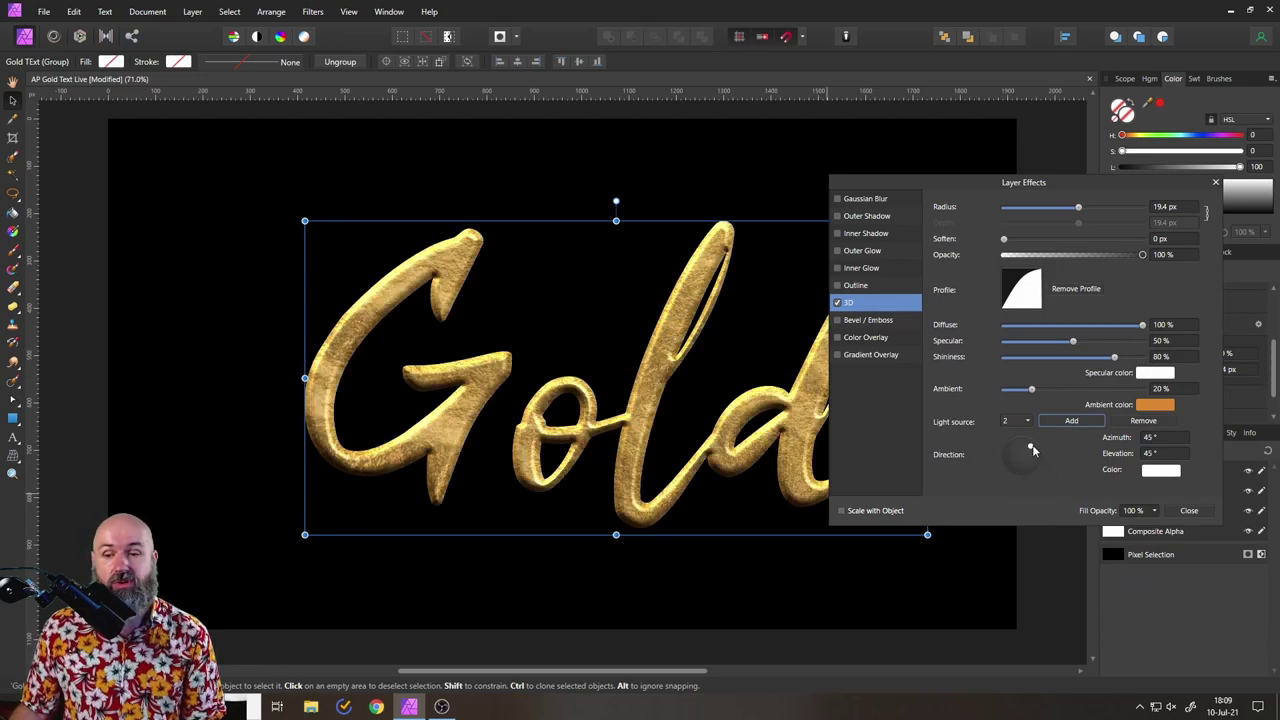
{"action": "left_click_drag", "start_coordinate": [1033, 450], "coordinate": [1017, 479]}
{"action": "left_click", "coordinate": [1160, 470]}
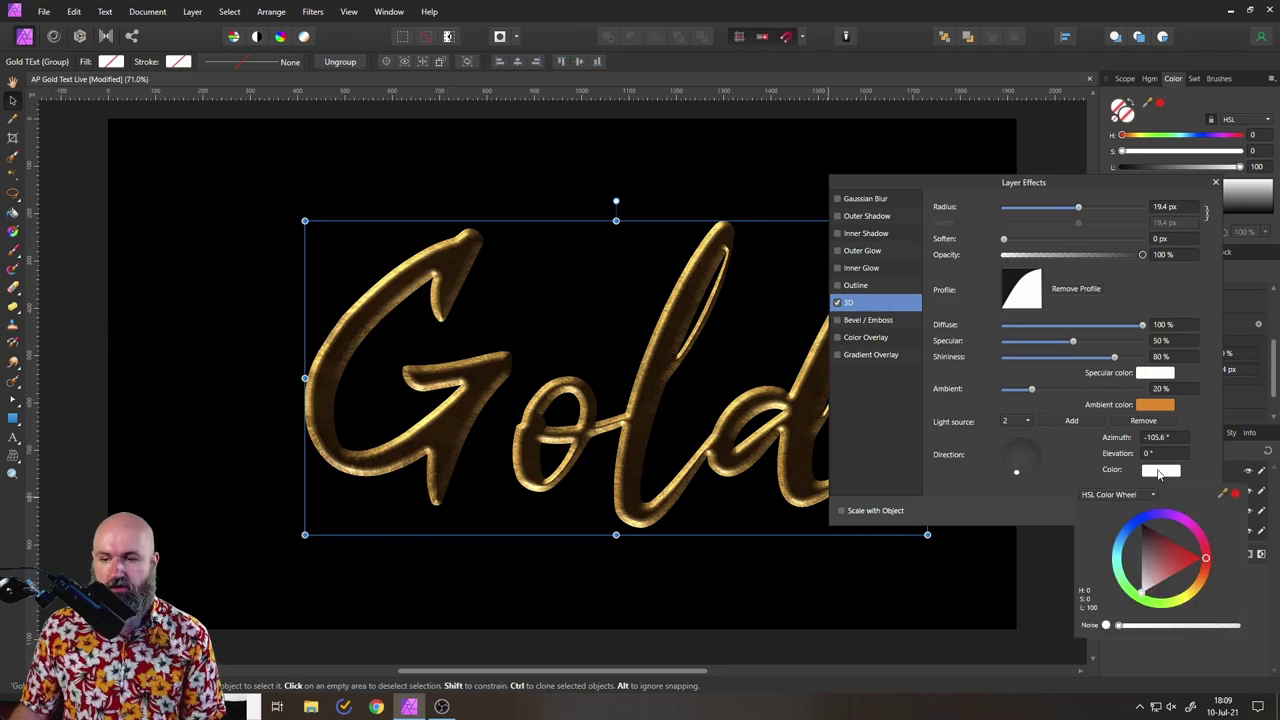
{"action": "left_click", "coordinate": [1199, 591]}
{"action": "left_click_drag", "start_coordinate": [1199, 591], "coordinate": [1176, 590]}
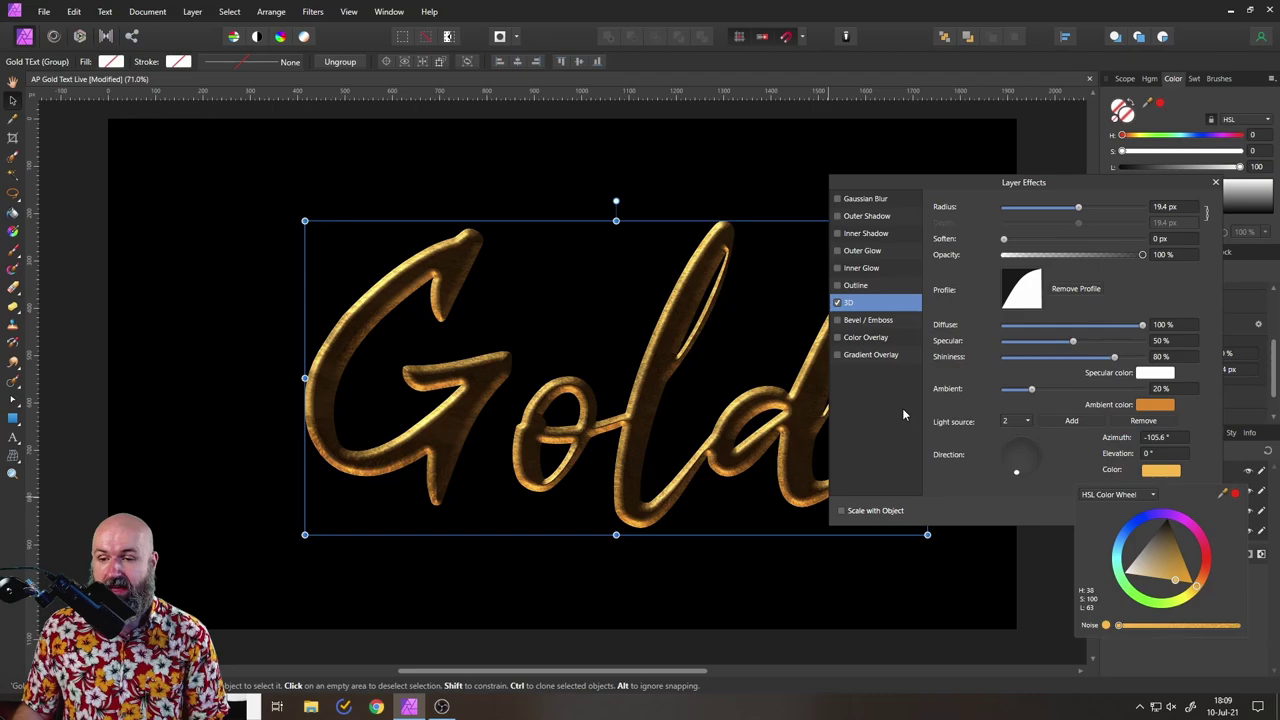
Add a third light source tinted pale gold-cream.
{"action": "left_click", "coordinate": [1068, 424]}
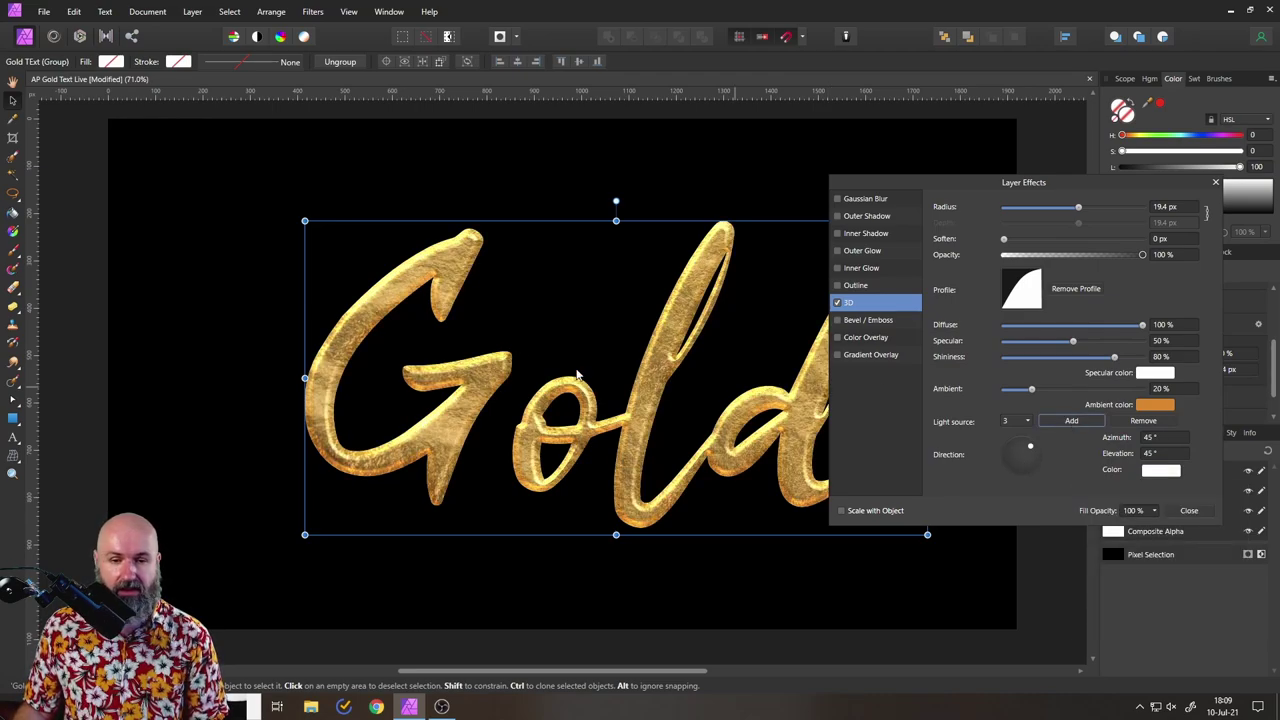
{"action": "left_click", "coordinate": [1160, 471]}
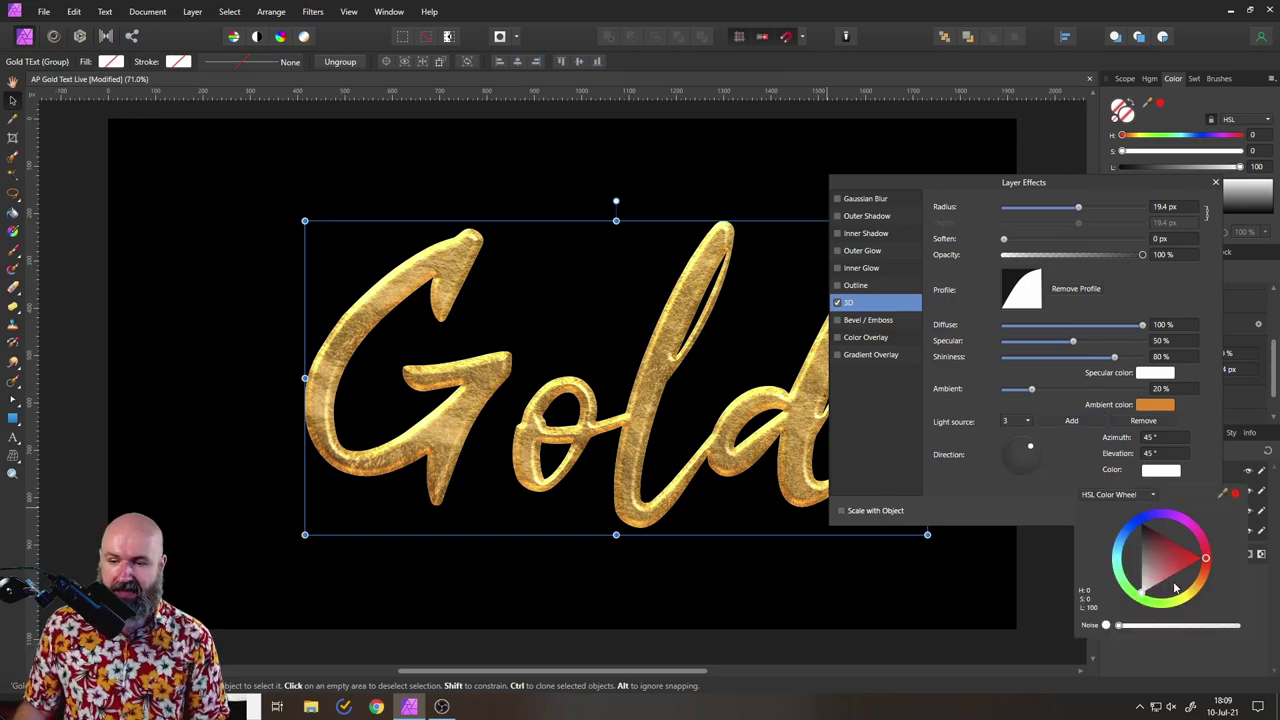
{"action": "mouse_move", "coordinate": [1186, 602]}
{"action": "left_mouse_down"}
{"action": "mouse_move", "coordinate": [1197, 596]}
{"action": "mouse_move", "coordinate": [1159, 580]}
{"action": "left_mouse_up"}
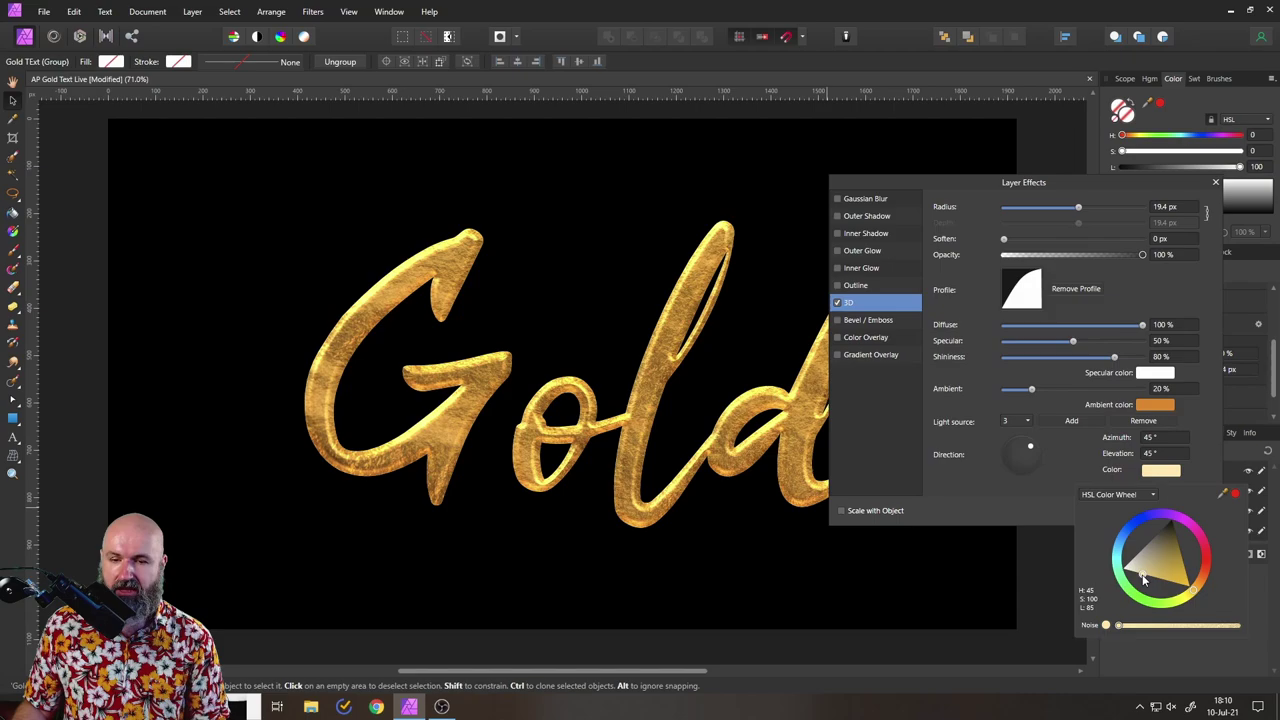
{"action": "mouse_move", "coordinate": [1145, 580]}
{"action": "left_mouse_down"}
{"action": "mouse_move", "coordinate": [1174, 584]}
{"action": "mouse_move", "coordinate": [1122, 572]}
{"action": "mouse_move", "coordinate": [1160, 587]}
{"action": "mouse_move", "coordinate": [1126, 568]}
{"action": "mouse_move", "coordinate": [1153, 575]}
{"action": "left_mouse_up"}
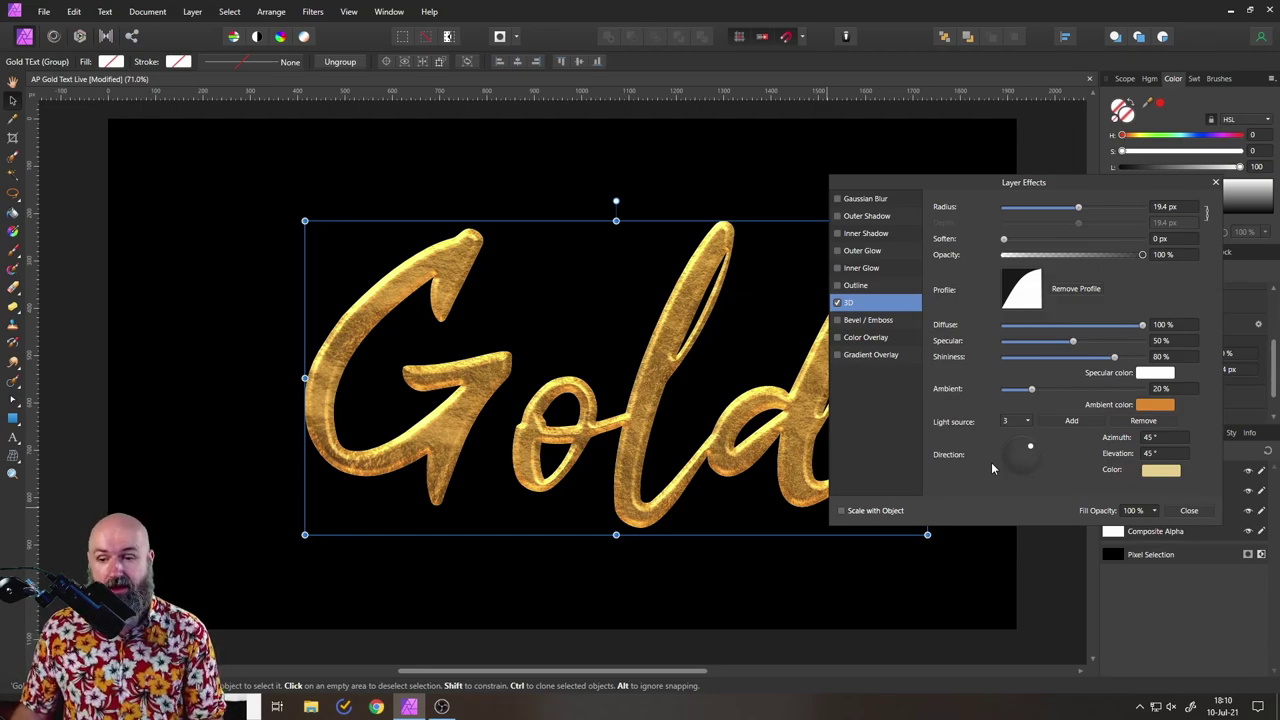
Tone the ambient colour down to a muted tan.
{"action": "left_click", "coordinate": [1160, 405]}
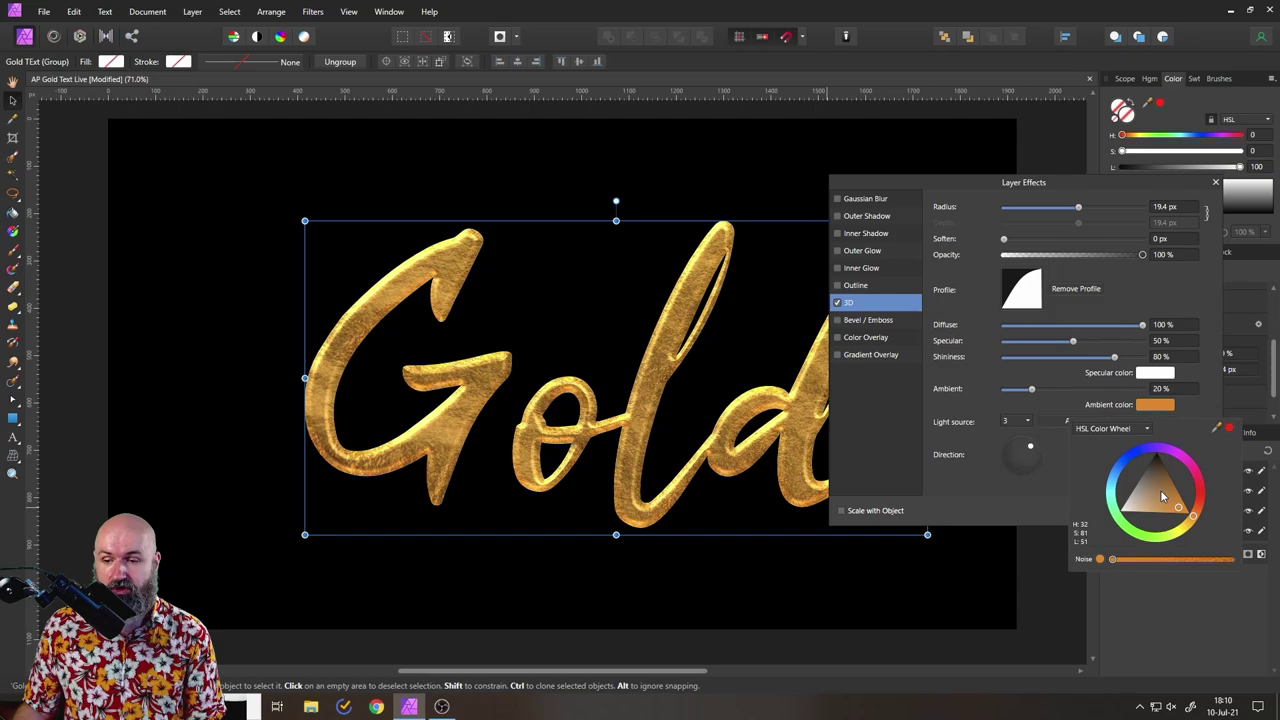
{"action": "mouse_move", "coordinate": [1164, 500]}
{"action": "left_mouse_down"}
{"action": "mouse_move", "coordinate": [1139, 461]}
{"action": "mouse_move", "coordinate": [1142, 492]}
{"action": "mouse_move", "coordinate": [1159, 497]}
{"action": "left_mouse_up"}
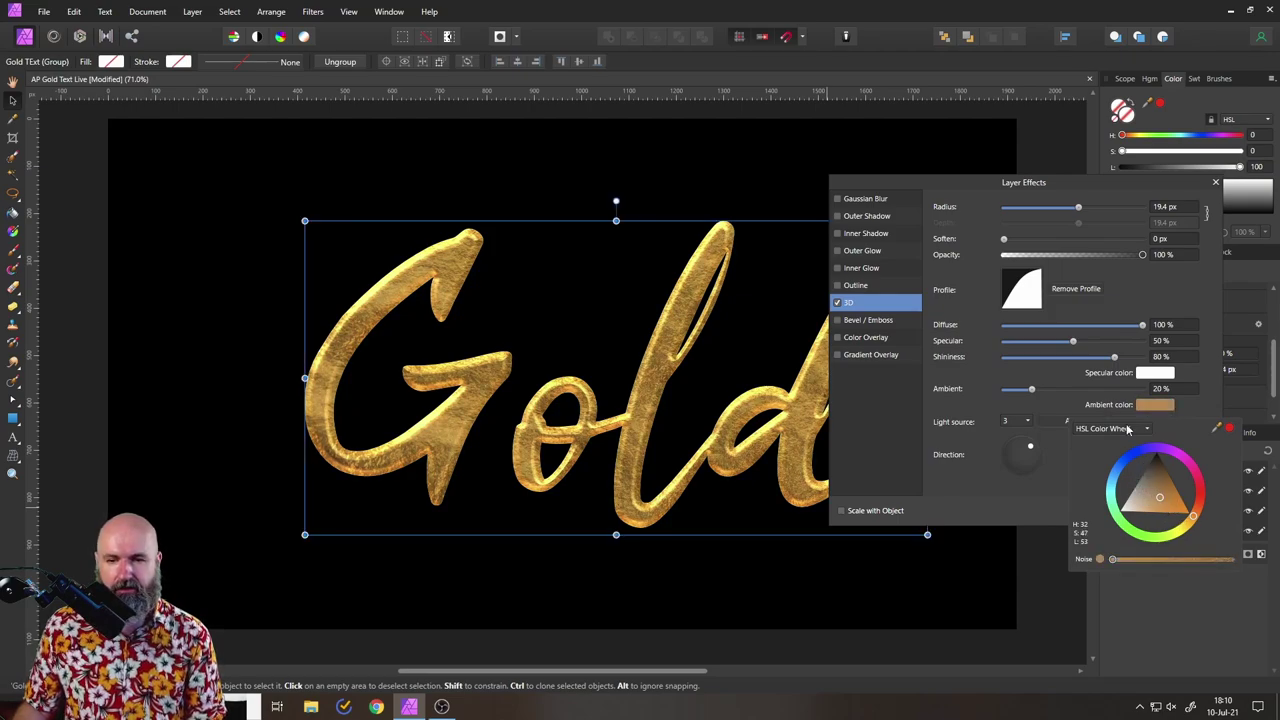
{"action": "left_click", "coordinate": [985, 474]}
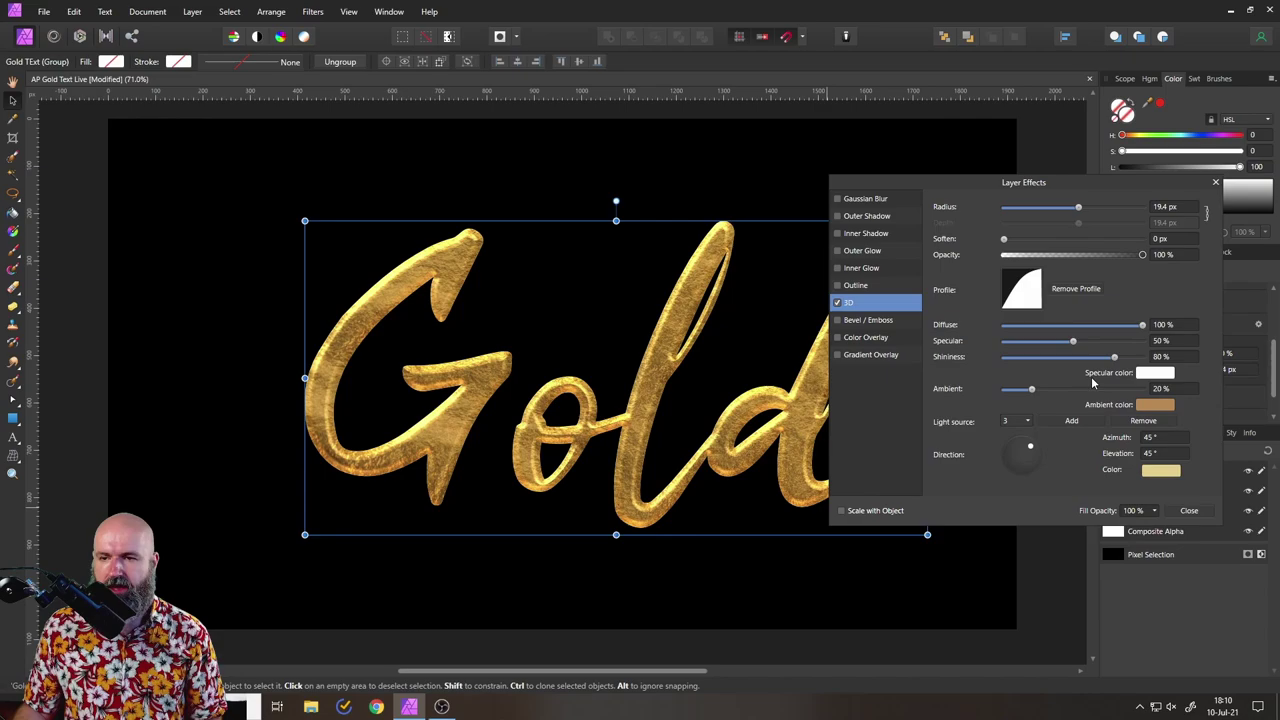
Add an empty pixel layer above the text group and name it DG.
{"action": "left_click", "coordinate": [1216, 184]}
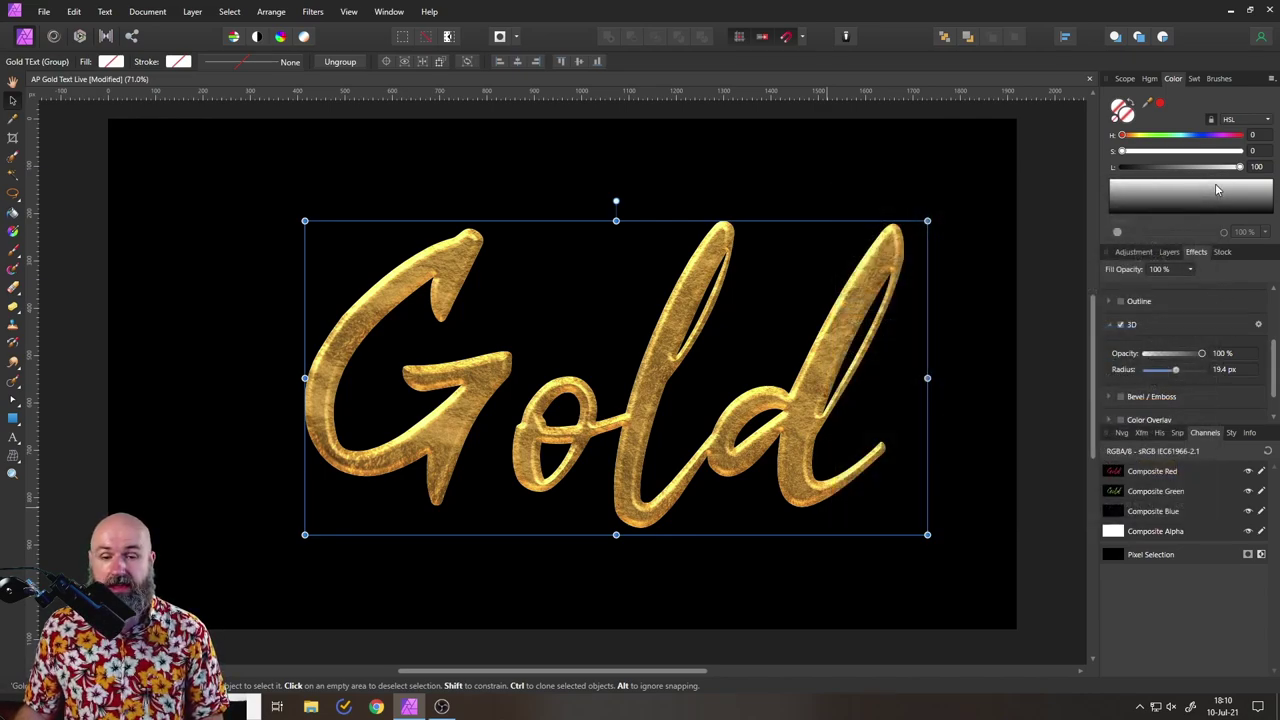
{"action": "left_click", "coordinate": [1168, 253]}
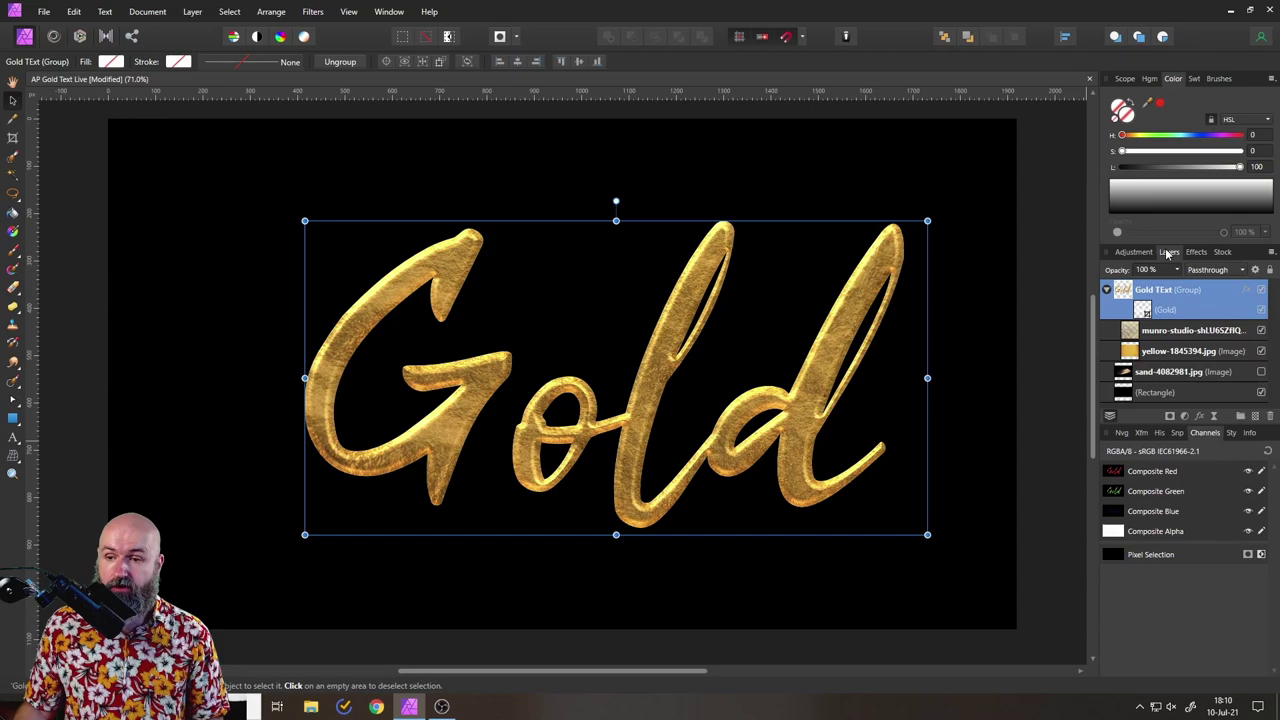
{"action": "left_click", "coordinate": [1258, 418]}
{"action": "double_click", "coordinate": [1140, 290]}
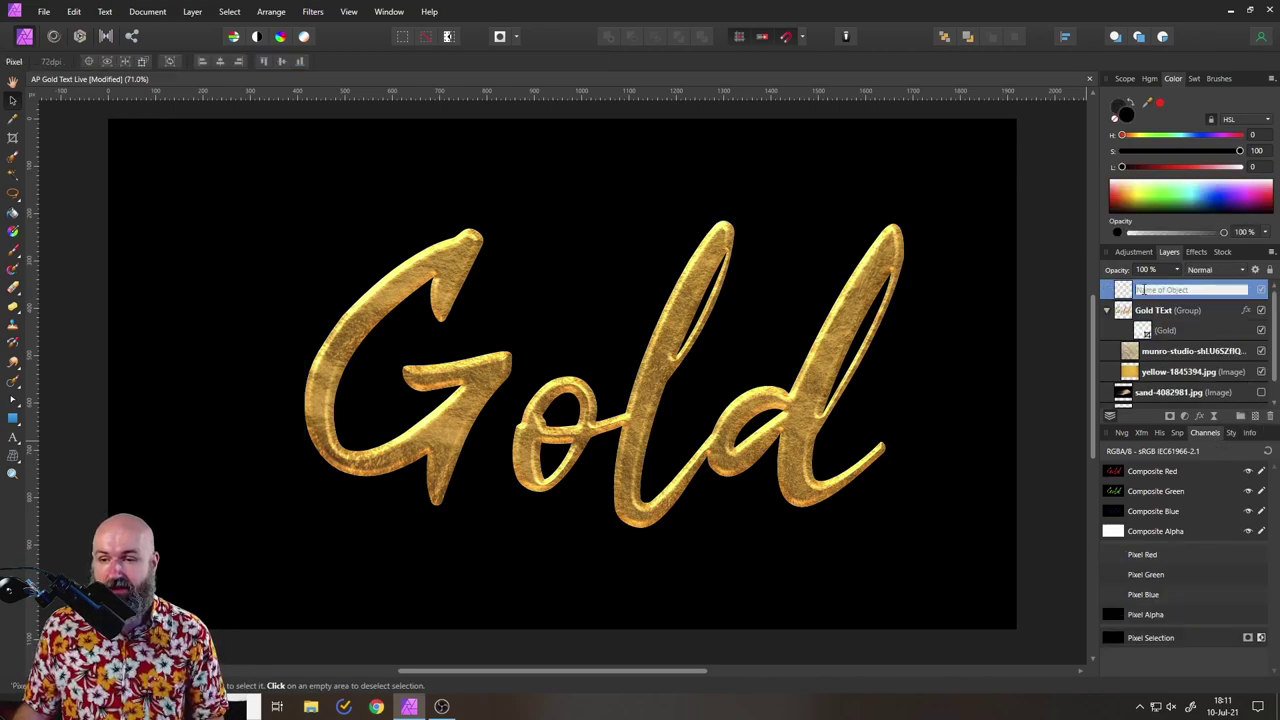
{"action": "type", "text": "G"}
{"action": "key", "text": "Return"}
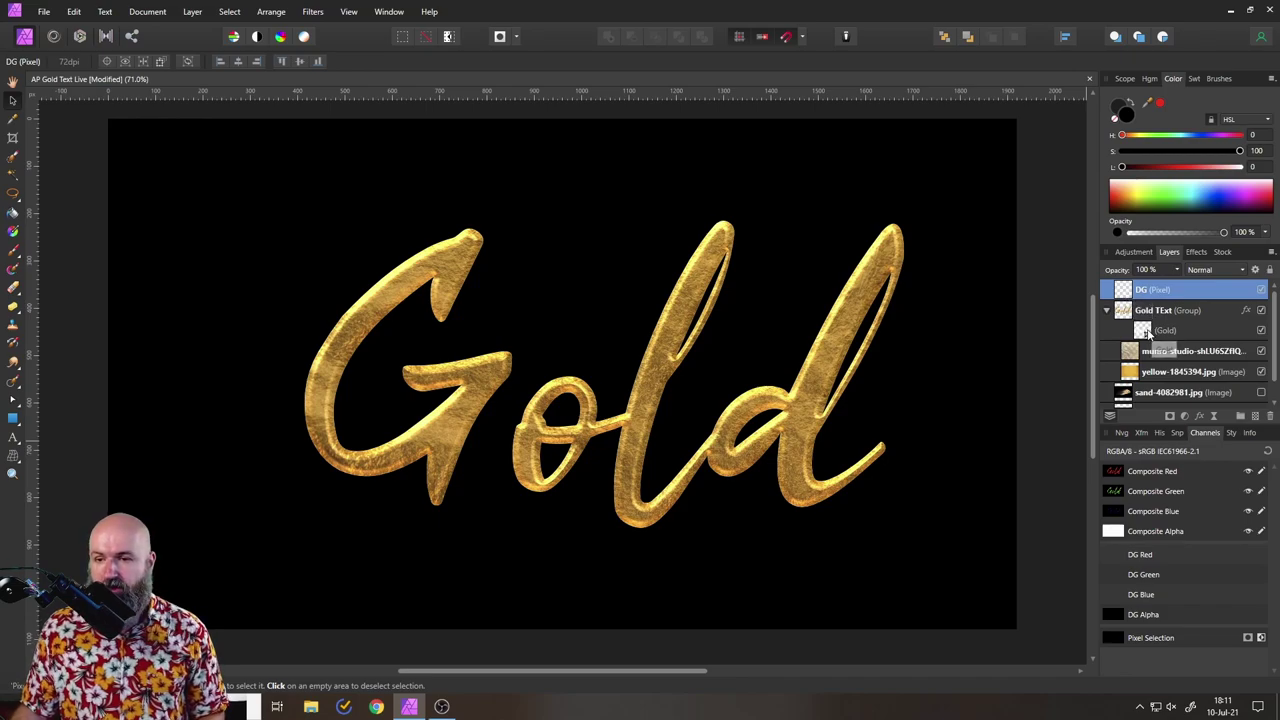
Duplicate the Gold text layer, move the copy above DG, and use it to mask DG.
{"action": "left_click", "coordinate": [1148, 333]}
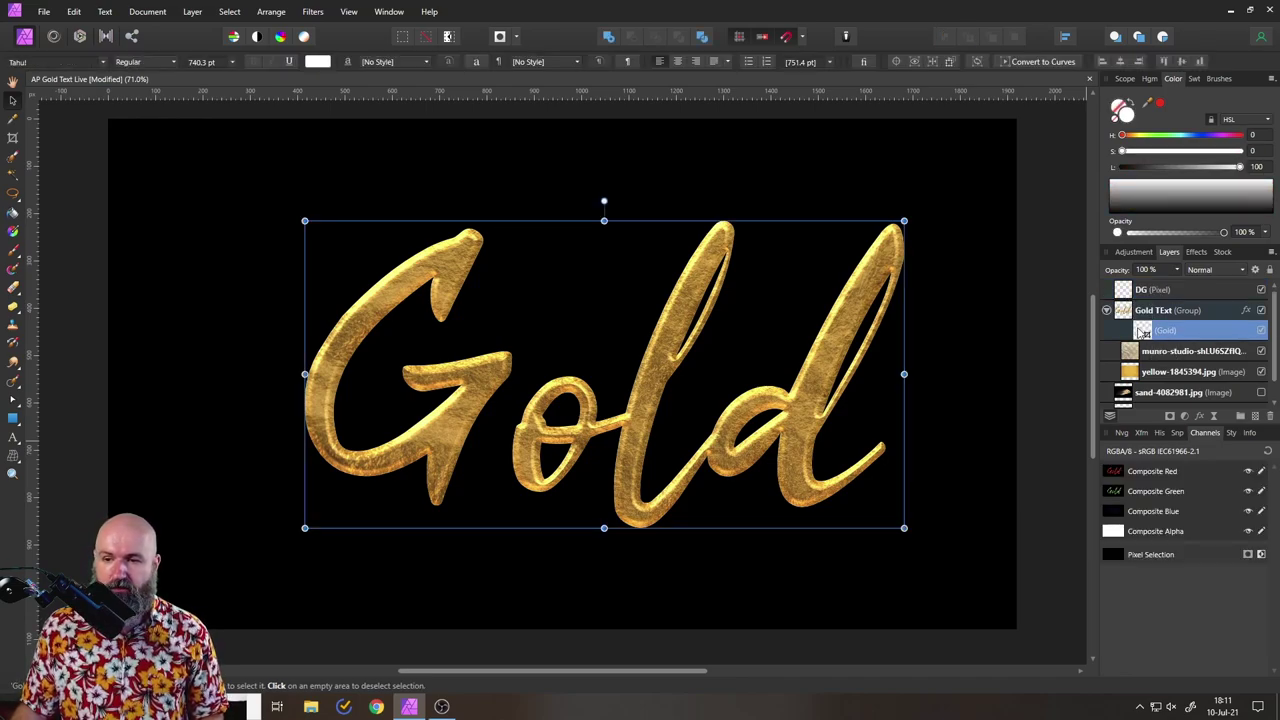
{"action": "right_click", "coordinate": [1138, 334]}
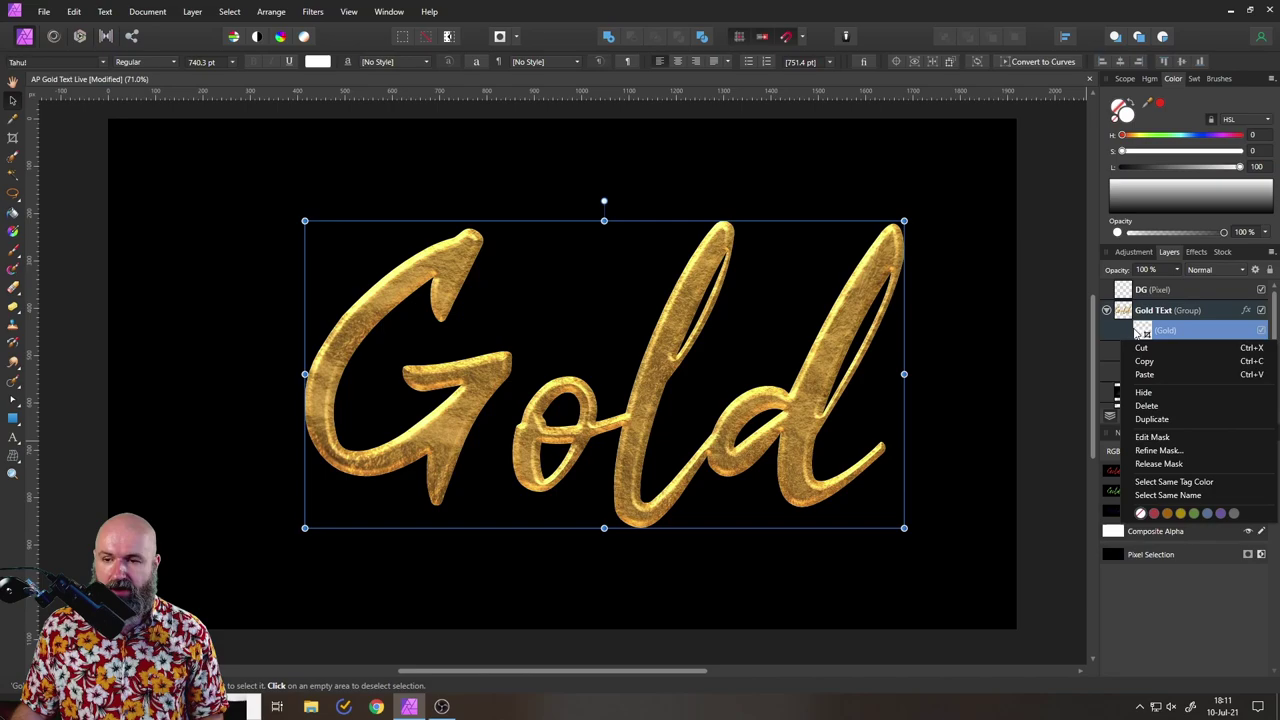
{"action": "left_click", "coordinate": [1151, 419]}
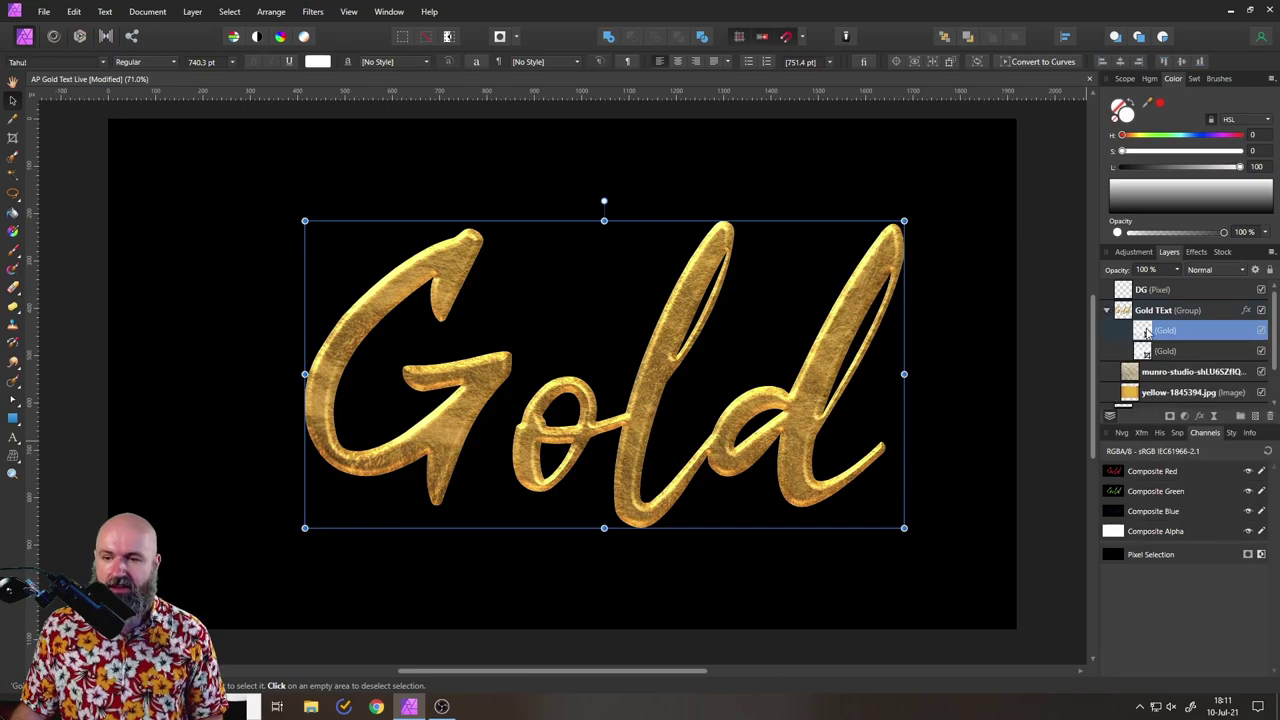
{"action": "left_click_drag", "start_coordinate": [1148, 333], "coordinate": [1130, 285]}
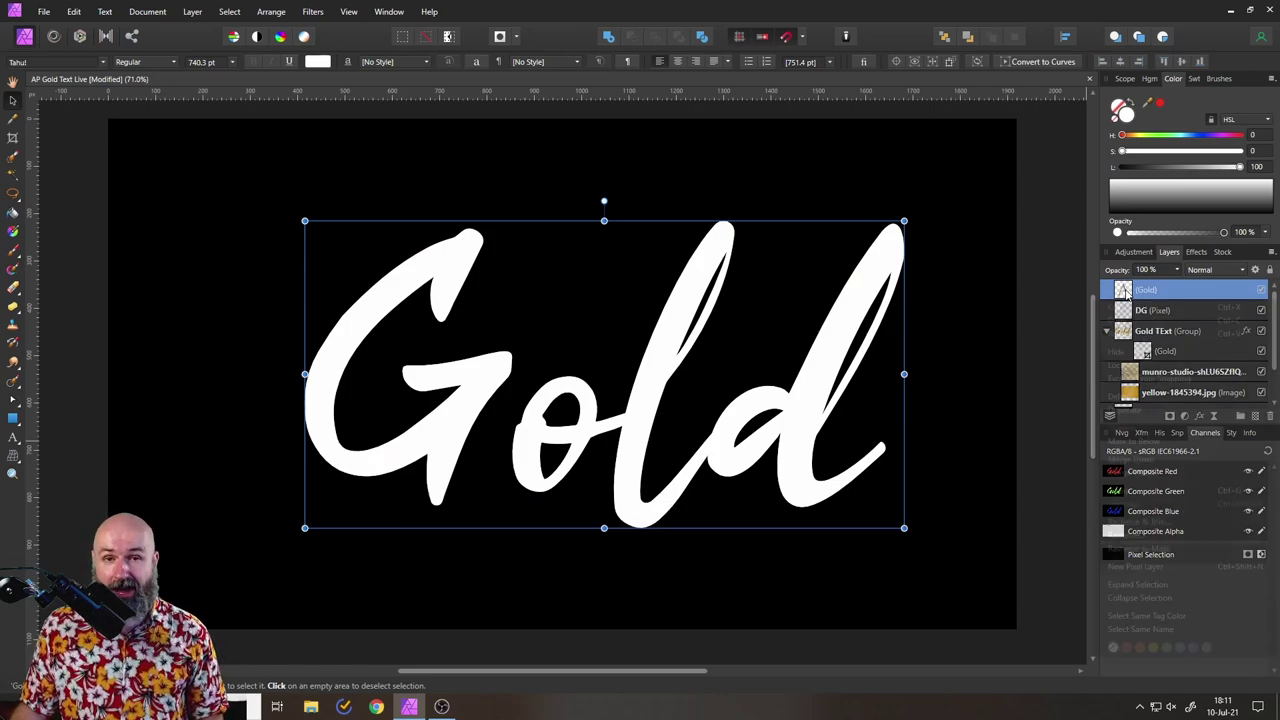
{"action": "right_click", "coordinate": [1125, 292]}
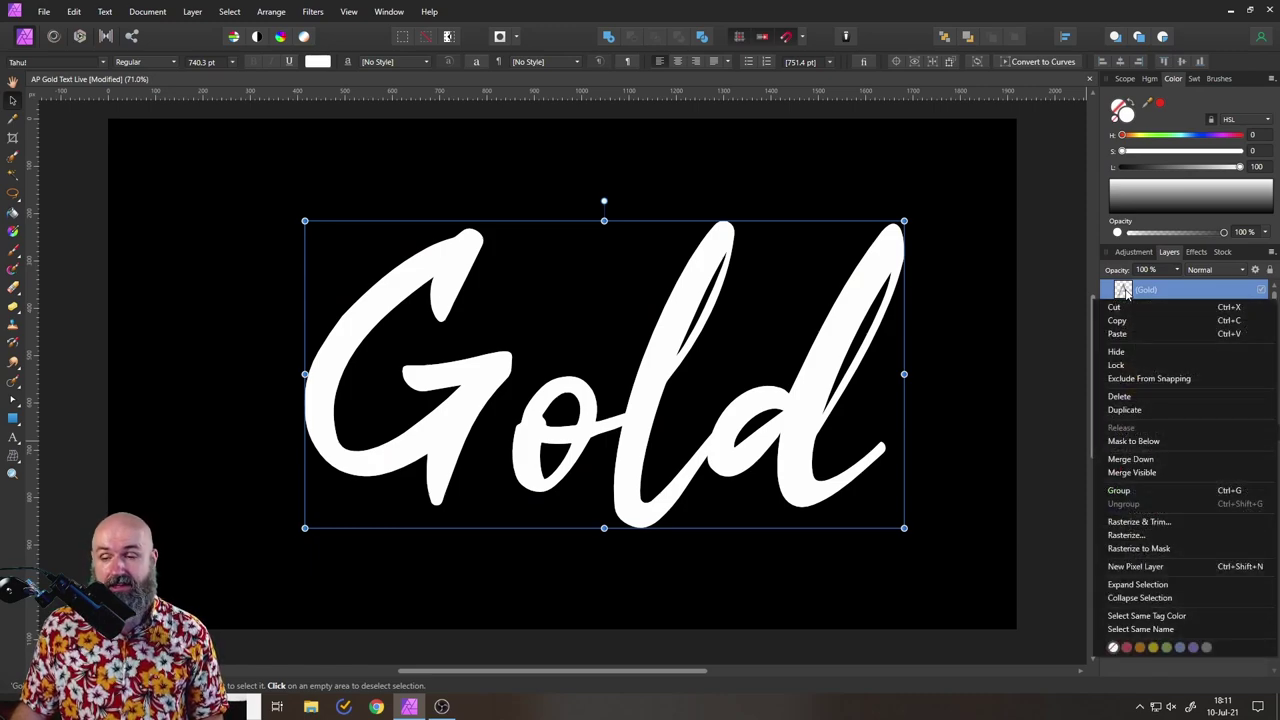
{"action": "left_click", "coordinate": [1135, 441]}
{"action": "left_click", "coordinate": [1112, 291]}
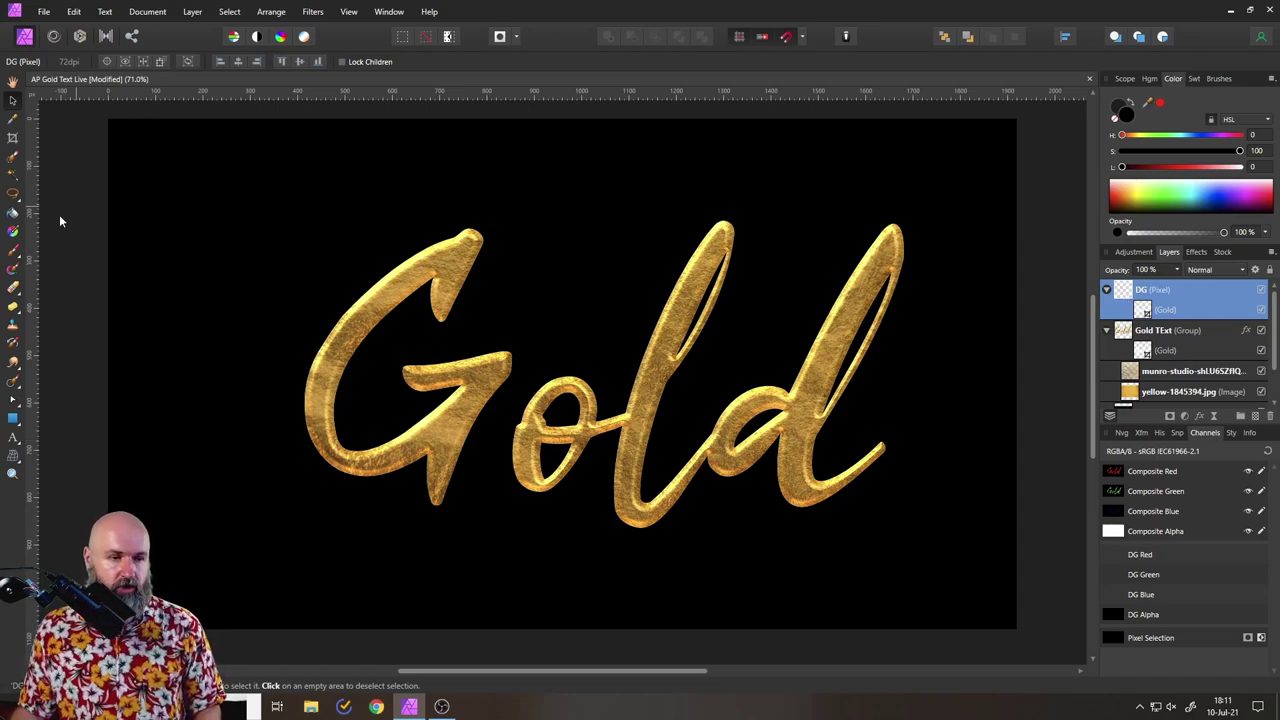
Take the Paint Brush and set the DG layer's blend mode to Soft Light.
{"action": "left_click", "coordinate": [15, 253]}
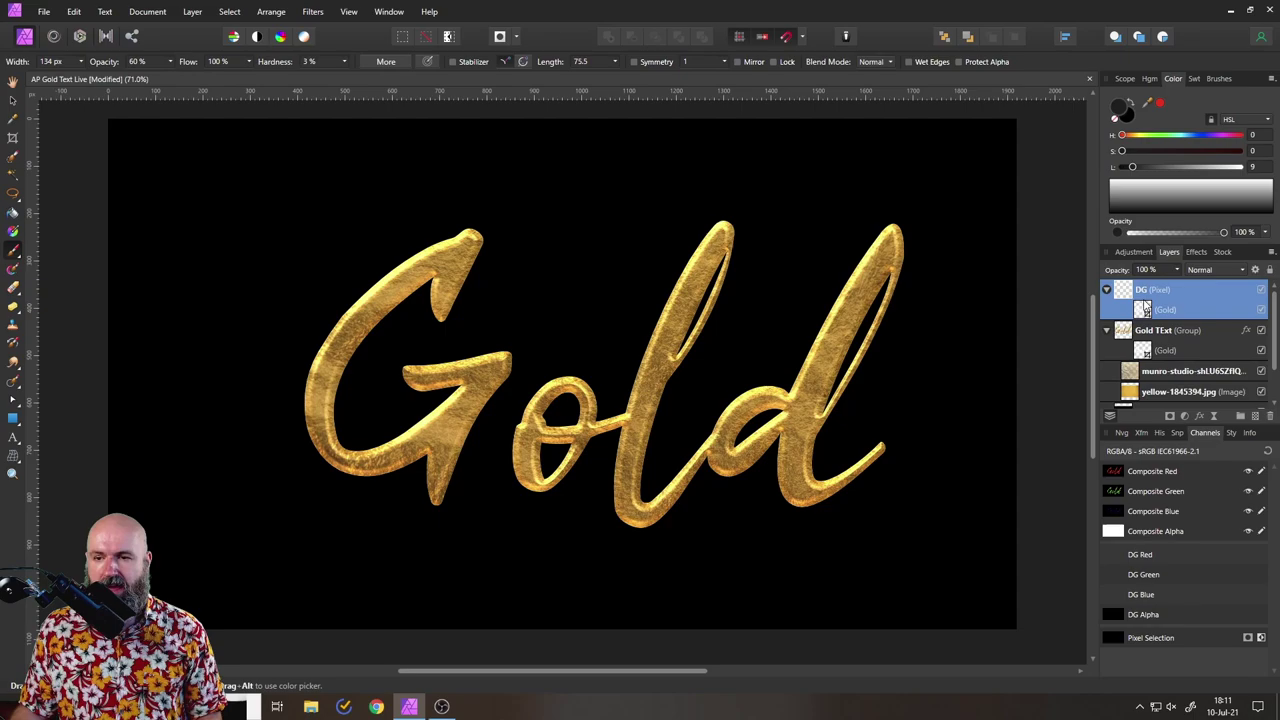
{"action": "left_click", "coordinate": [1201, 268]}
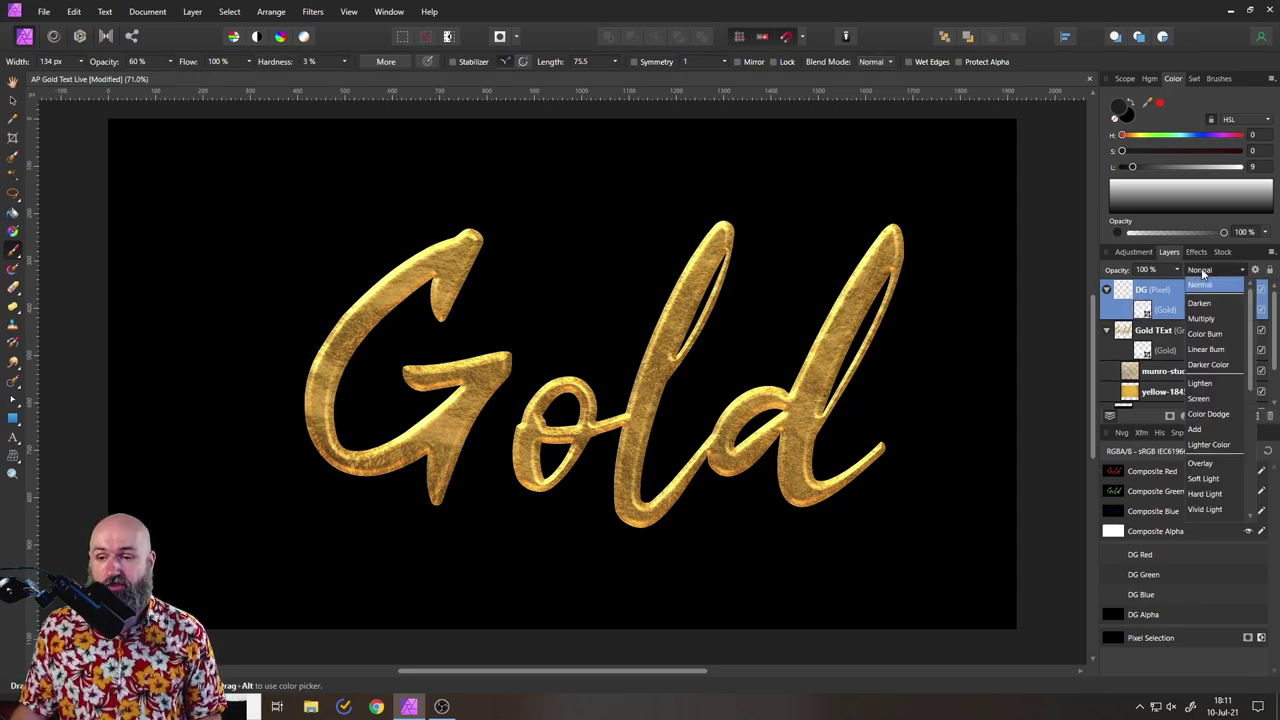
{"action": "left_click", "coordinate": [1206, 481]}
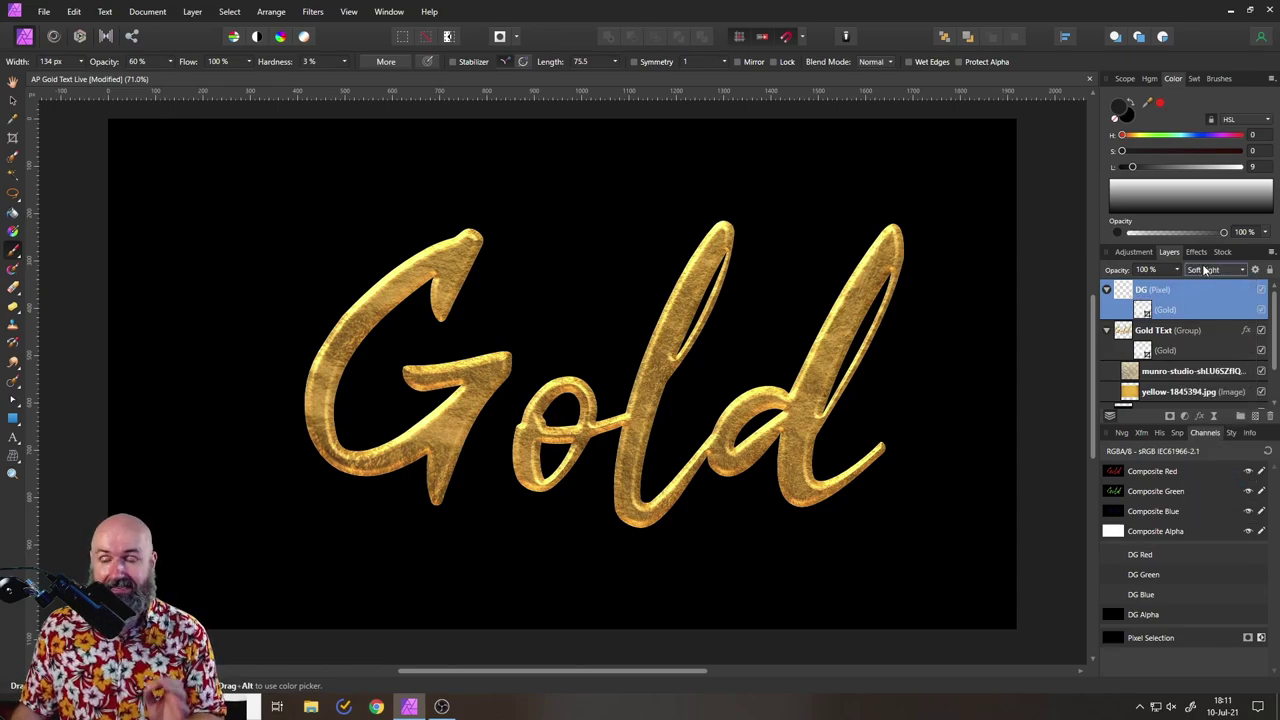
Choose a dark grey 2C2C2C brush colour and toggle DG's visibility to compare the shading.
{"action": "double_click", "coordinate": [1121, 111]}
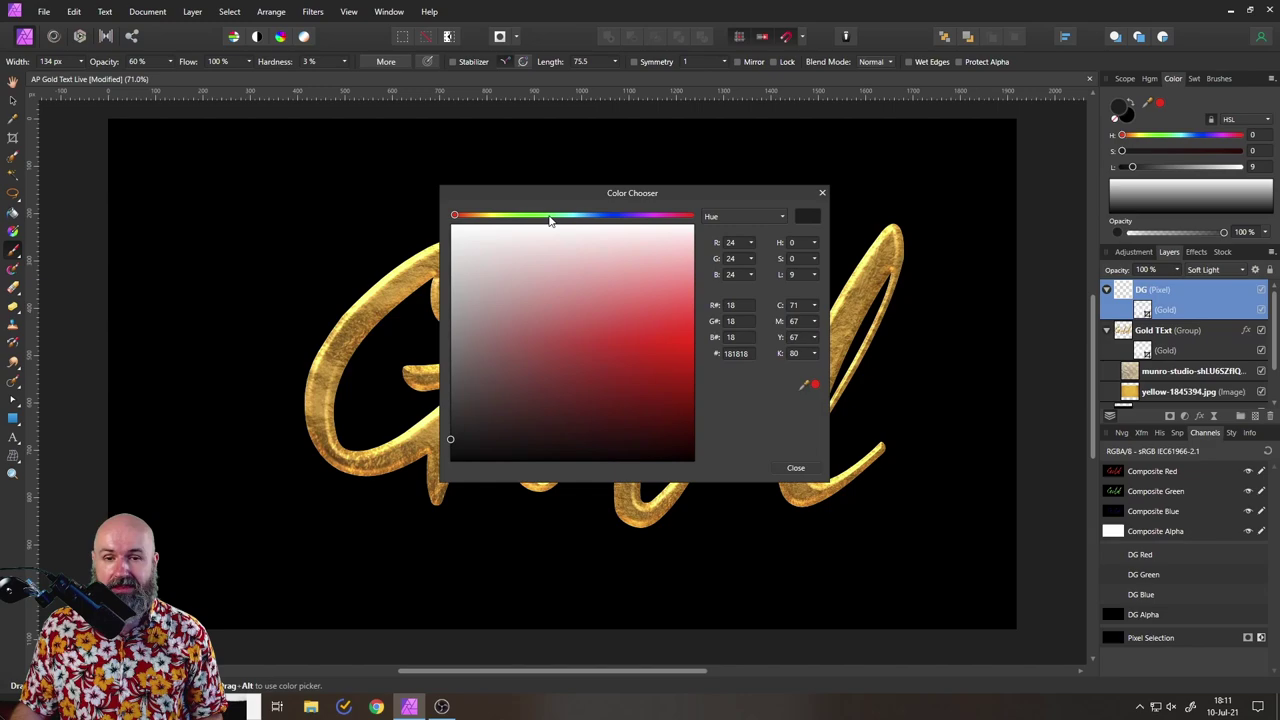
{"action": "left_click_drag", "start_coordinate": [551, 194], "coordinate": [952, 192]}
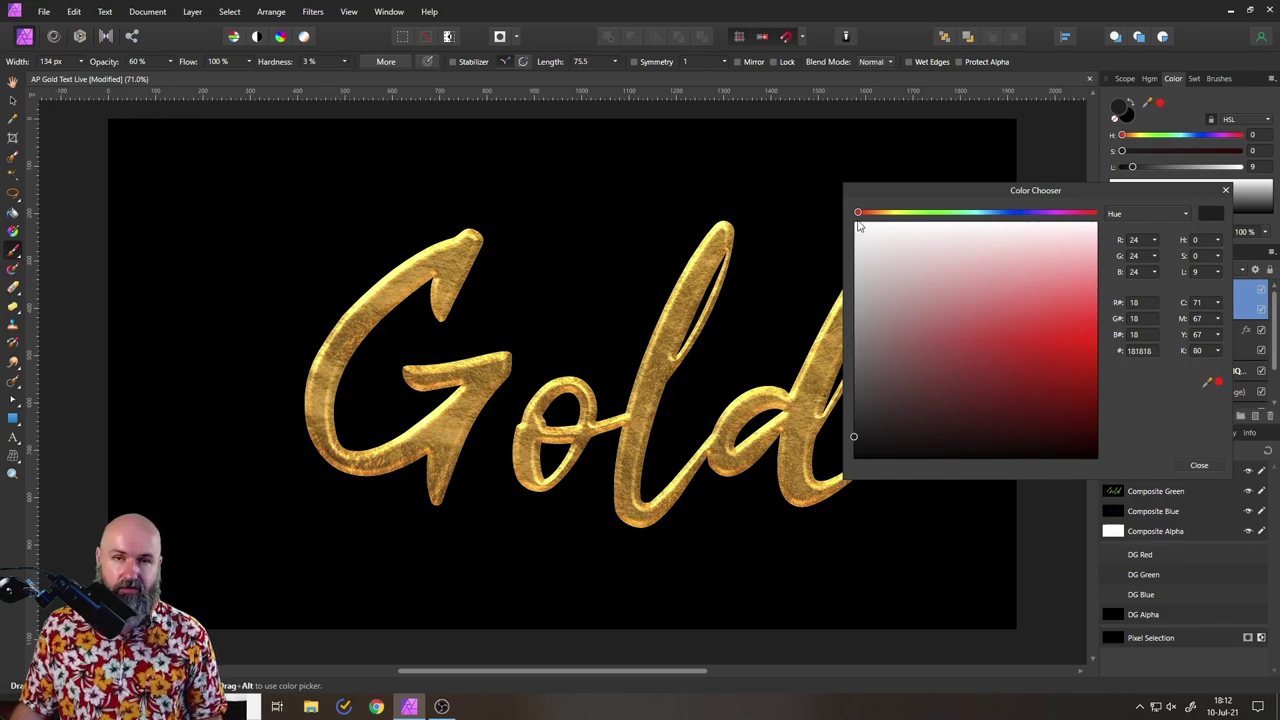
{"action": "left_click_drag", "start_coordinate": [858, 226], "coordinate": [833, 416]}
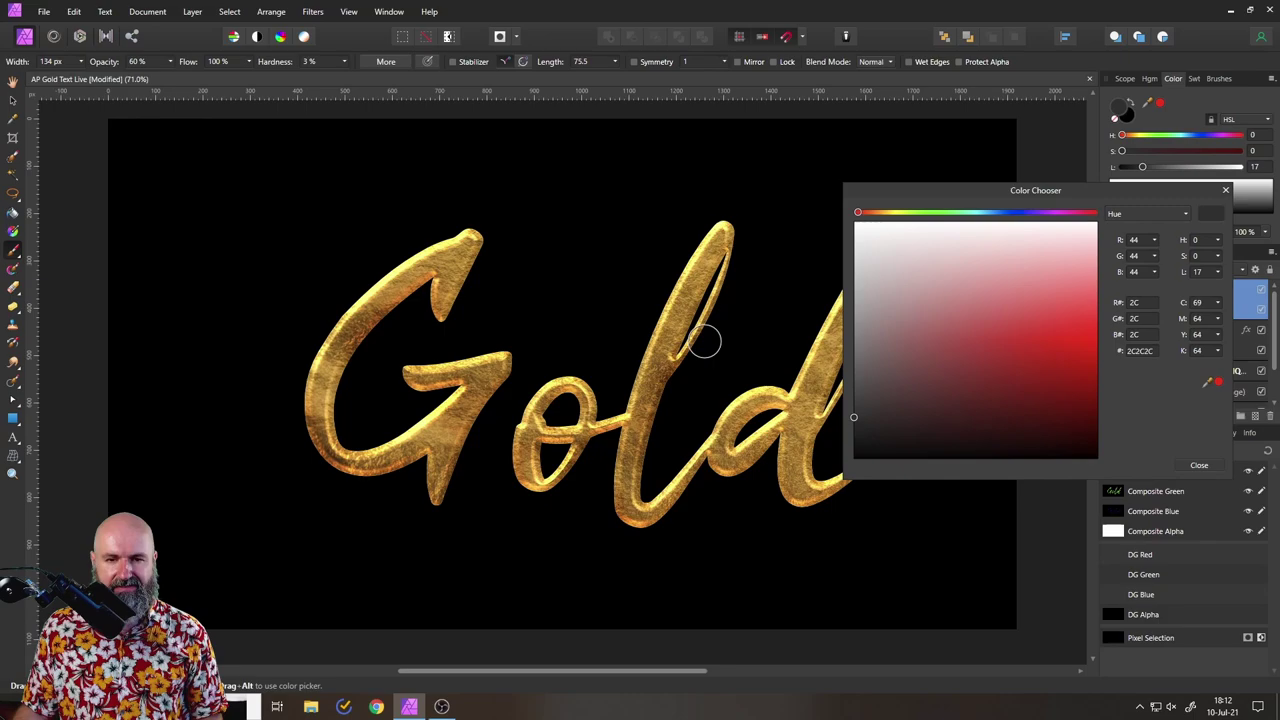
{"action": "scroll", "coordinate": [737, 295], "scroll_direction": "right", "scroll_amount": 4}
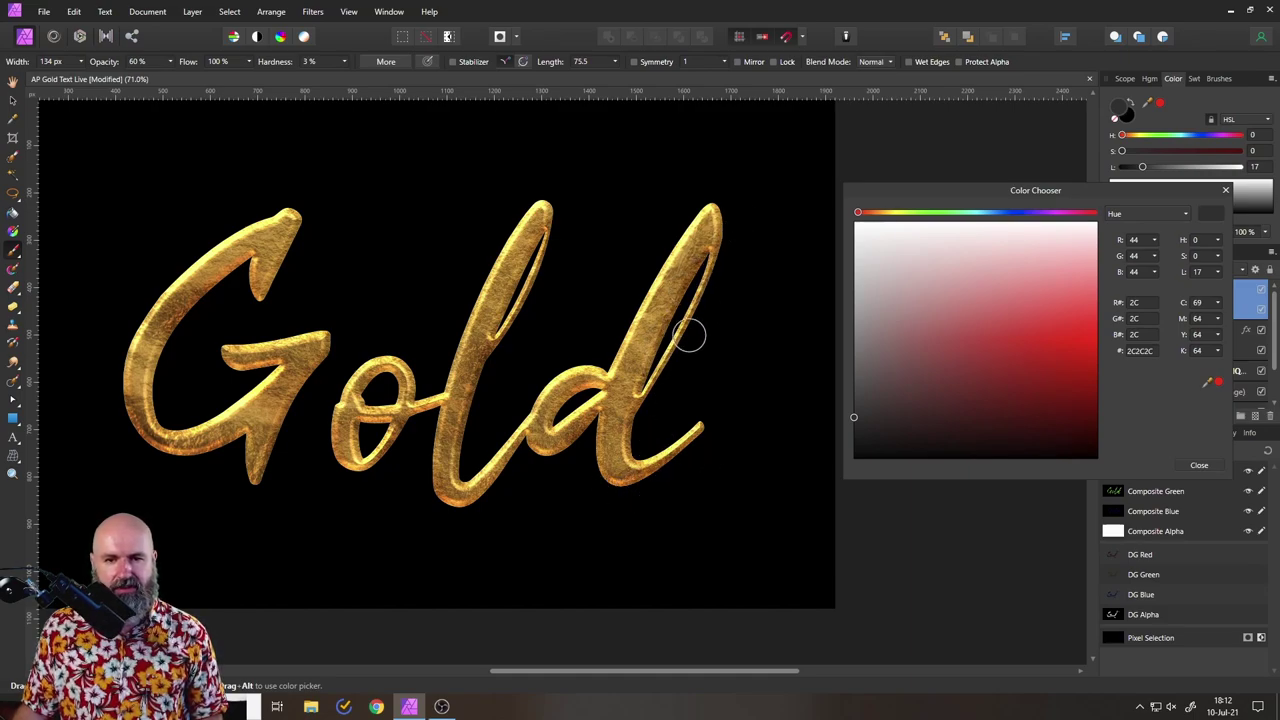
{"action": "scroll", "coordinate": [680, 350], "scroll_direction": "left", "scroll_amount": 2}
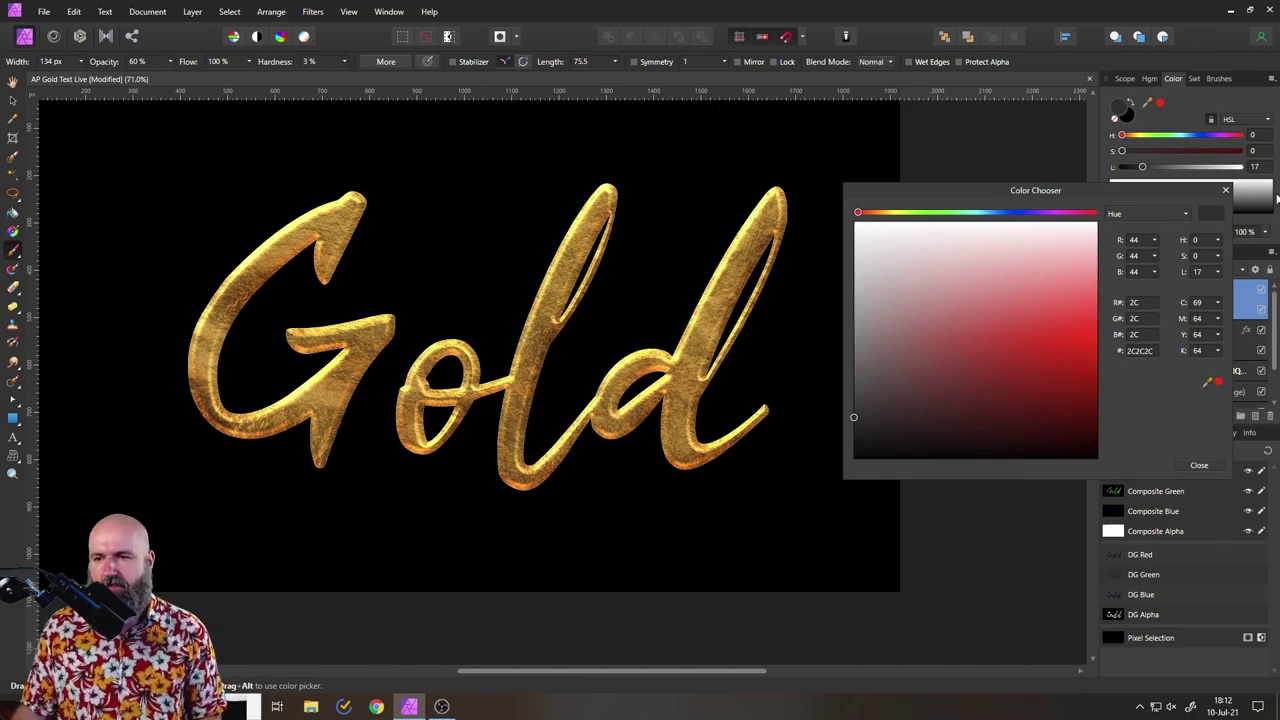
{"action": "left_click", "coordinate": [1226, 190]}
{"action": "key", "text": "ctrl+0"}
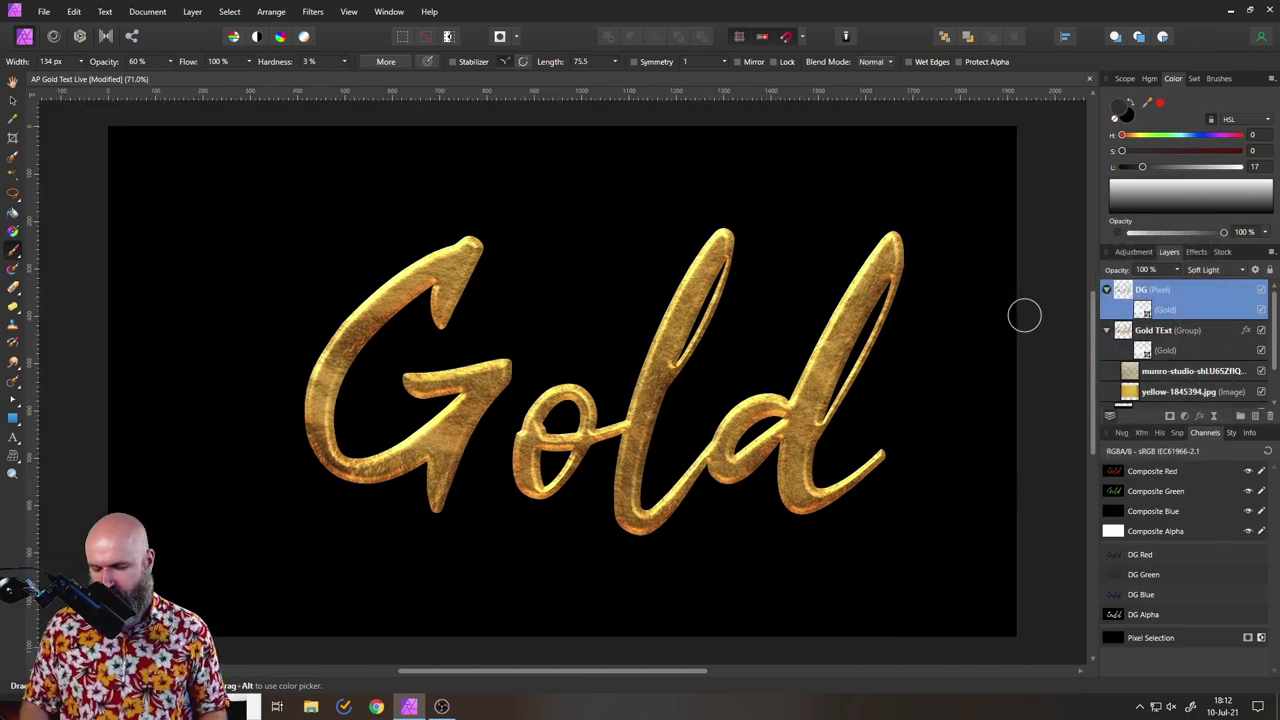
{"action": "left_click", "coordinate": [1261, 290]}
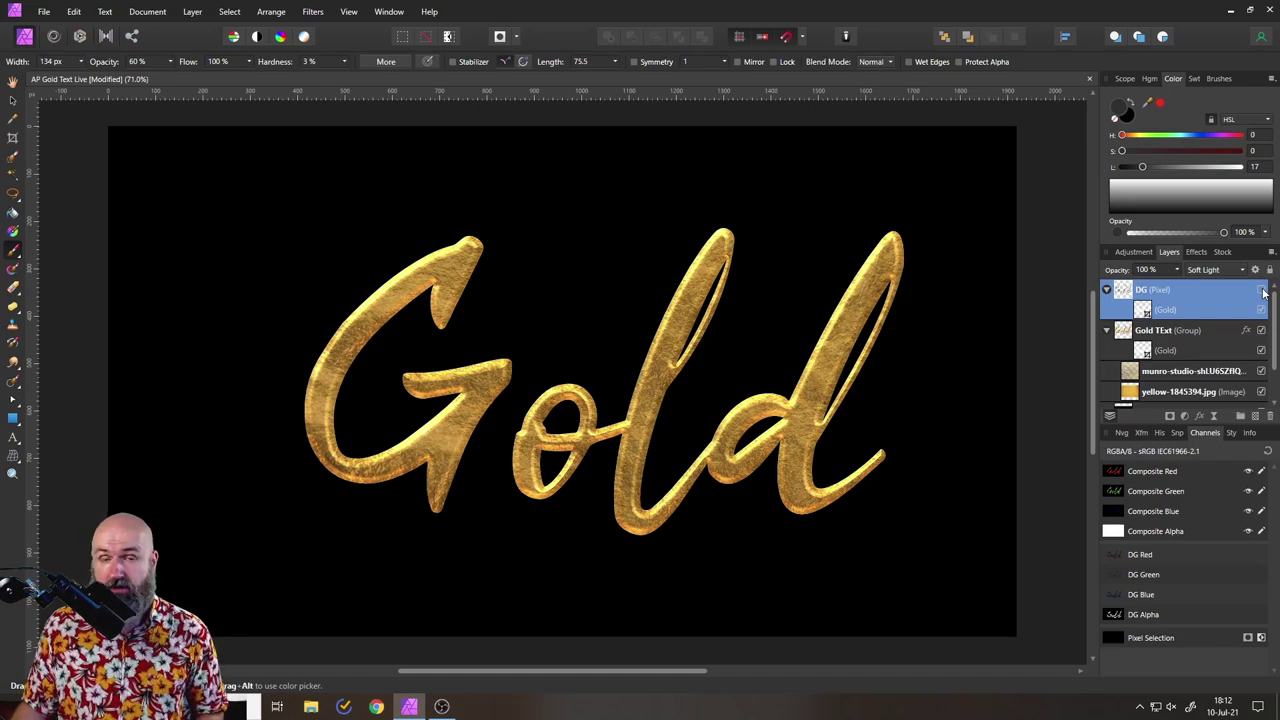
{"action": "left_click", "coordinate": [1262, 290]}
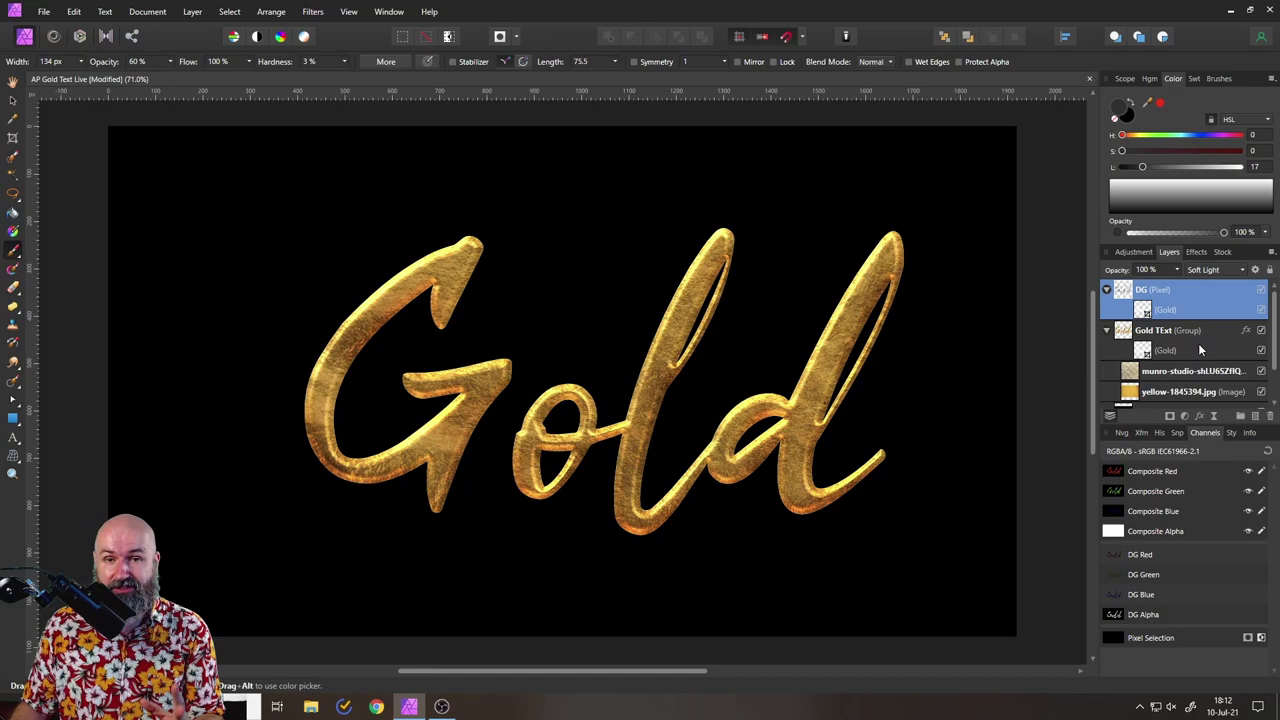
Delete the DG layer, then reveal the sand spray image and put it in a group.
{"action": "key", "text": "Delete"}
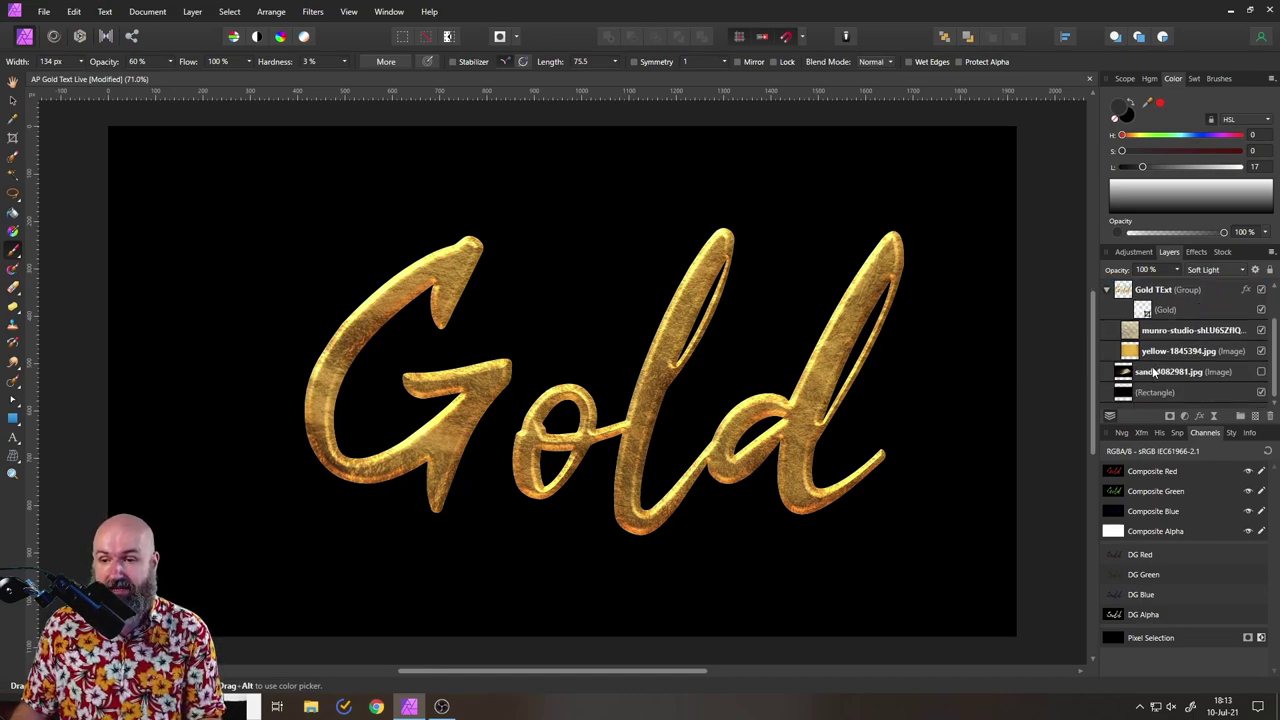
{"action": "left_click", "coordinate": [1261, 373]}
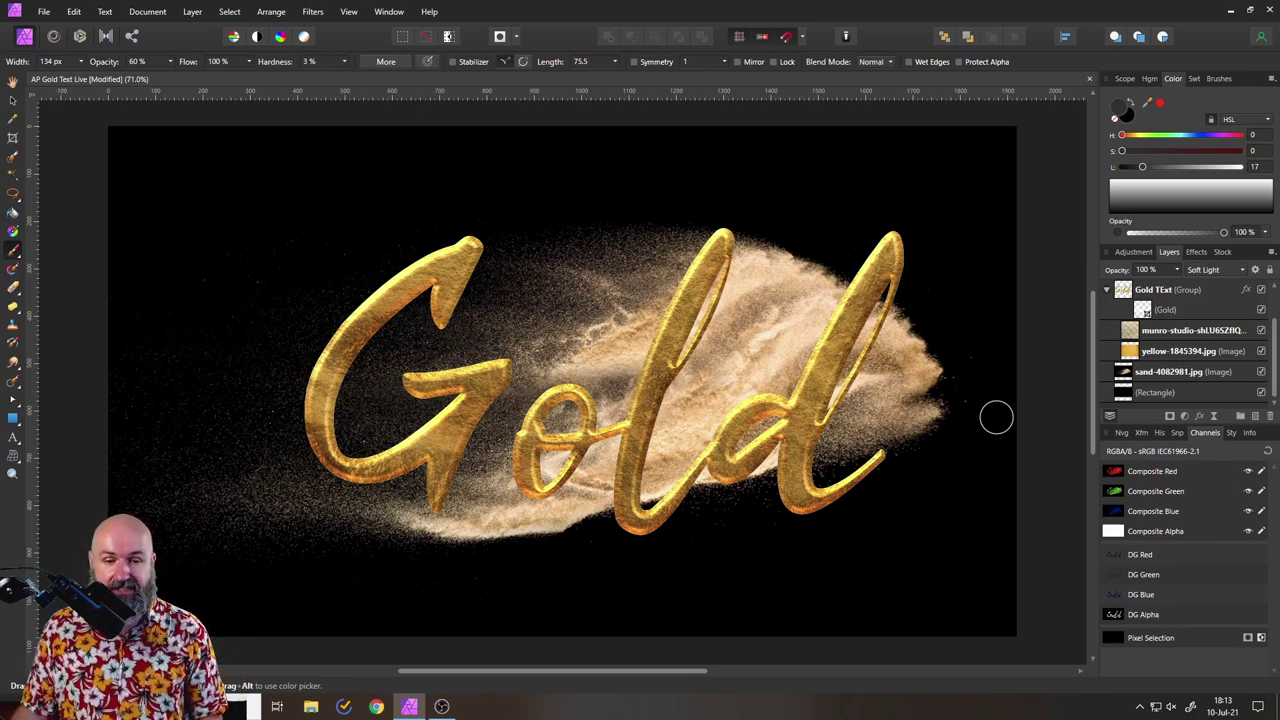
{"action": "left_click", "coordinate": [1127, 373]}
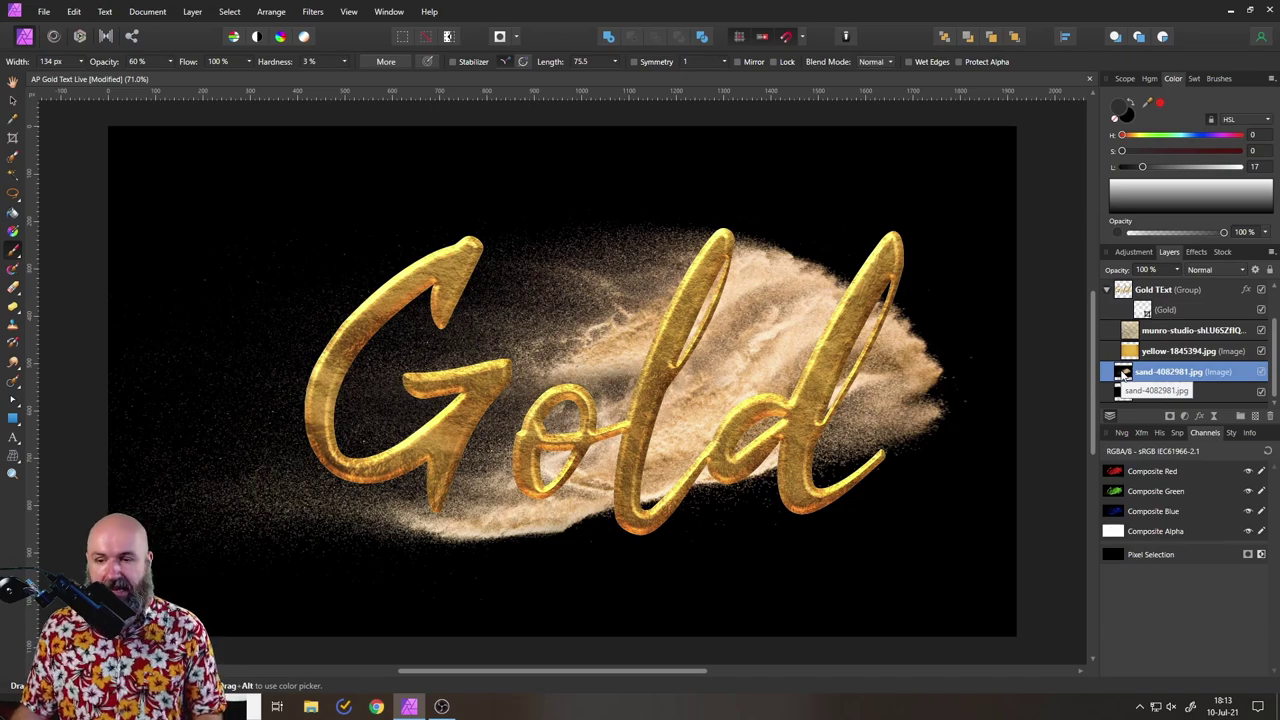
{"action": "key", "text": "ctrl+g"}
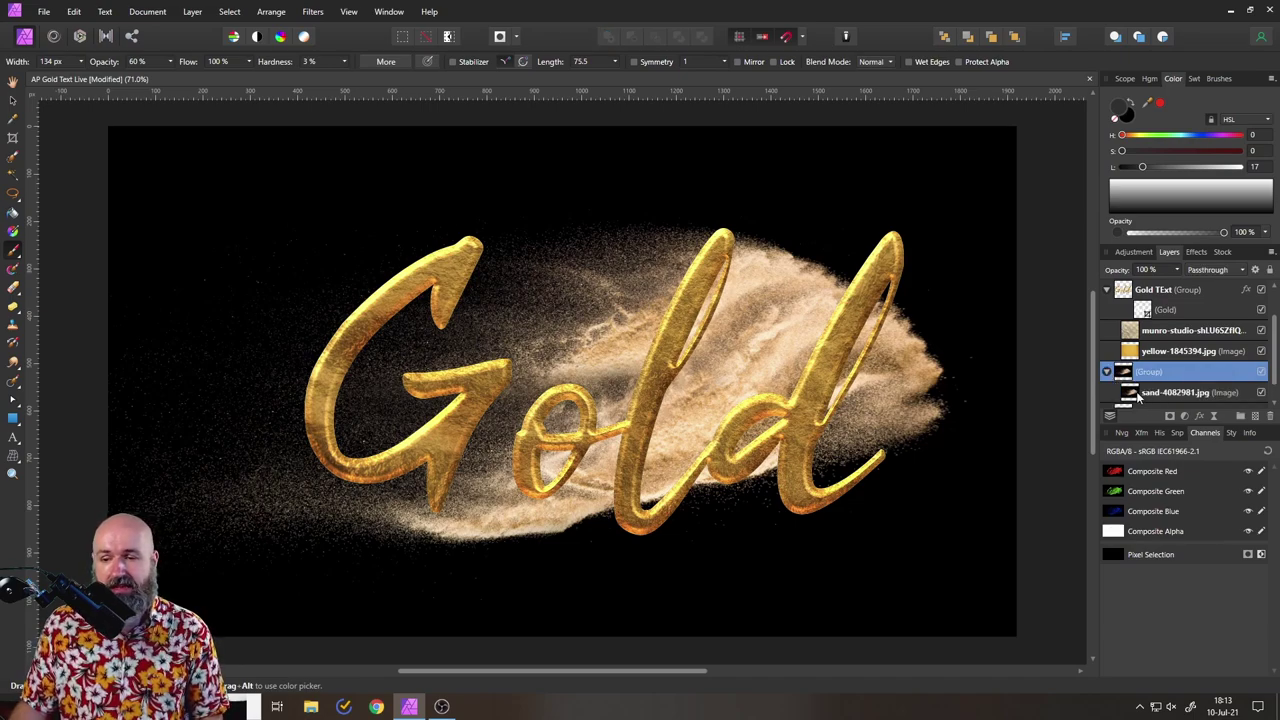
Add a Recolor adjustment to the sand and shift its hue to about 39.4° gold.
{"action": "left_click", "coordinate": [1185, 418]}
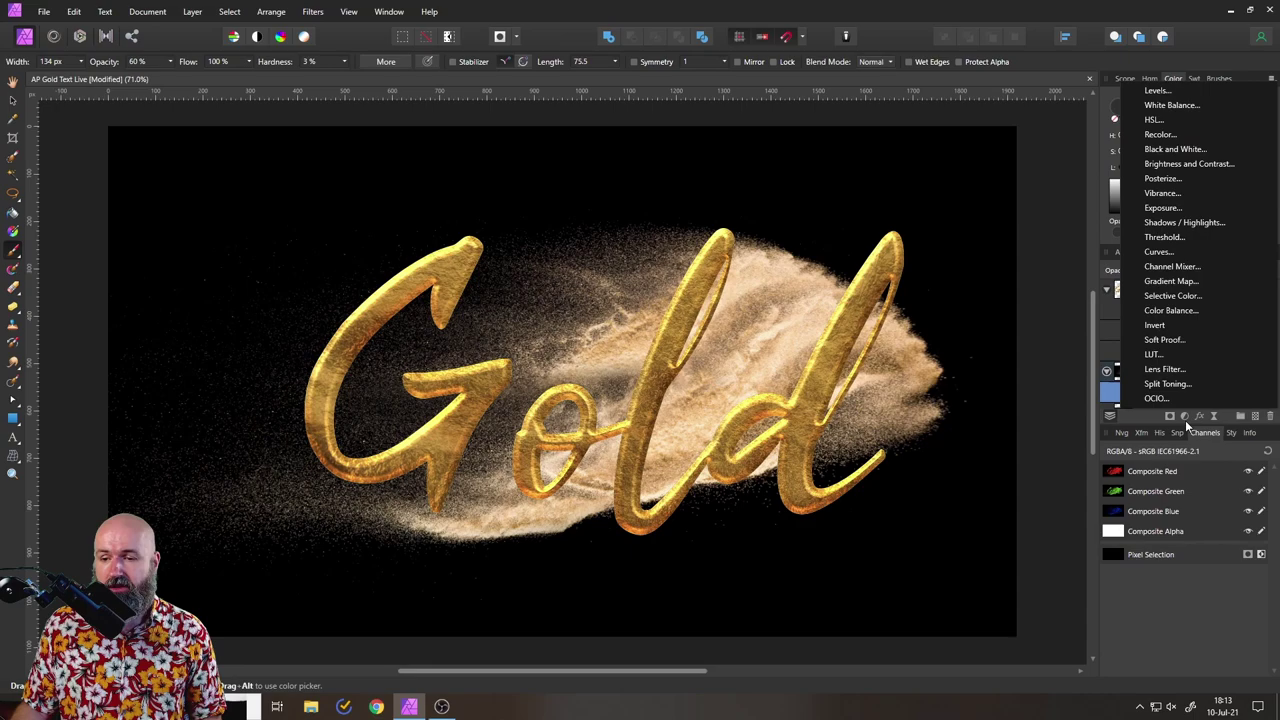
{"action": "left_click", "coordinate": [1162, 134]}
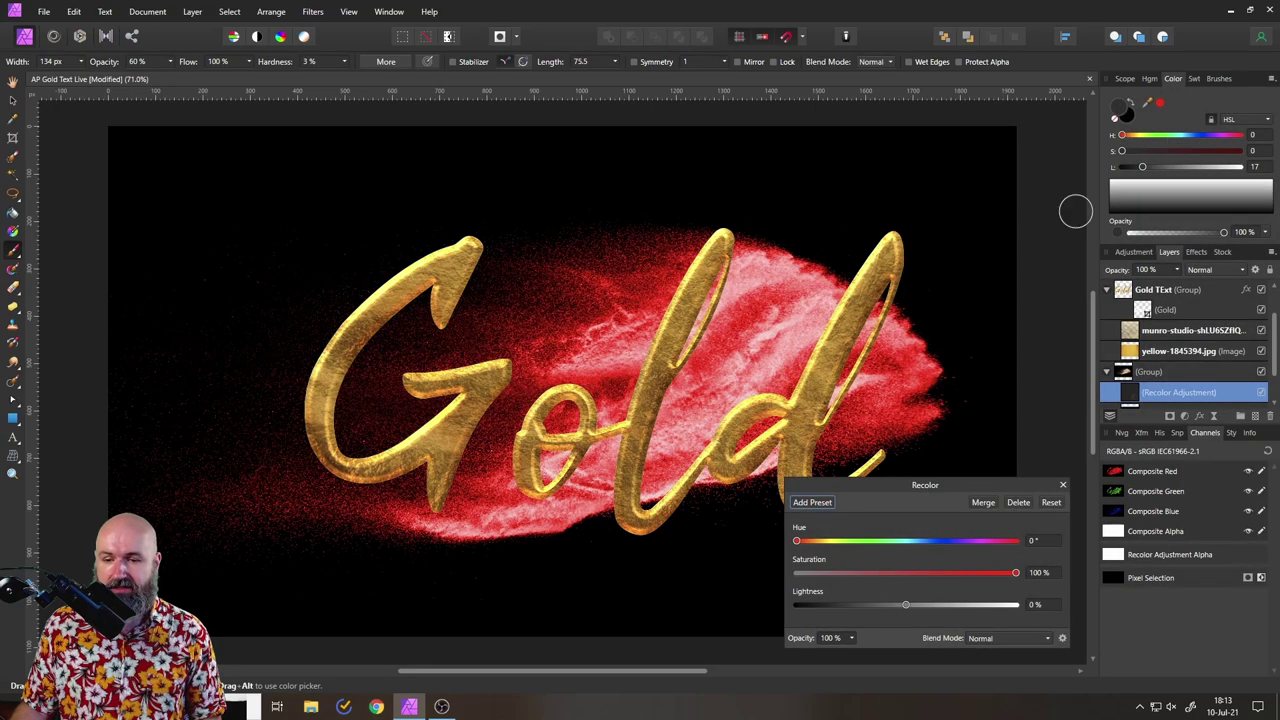
{"action": "left_click_drag", "start_coordinate": [840, 484], "coordinate": [844, 404]}
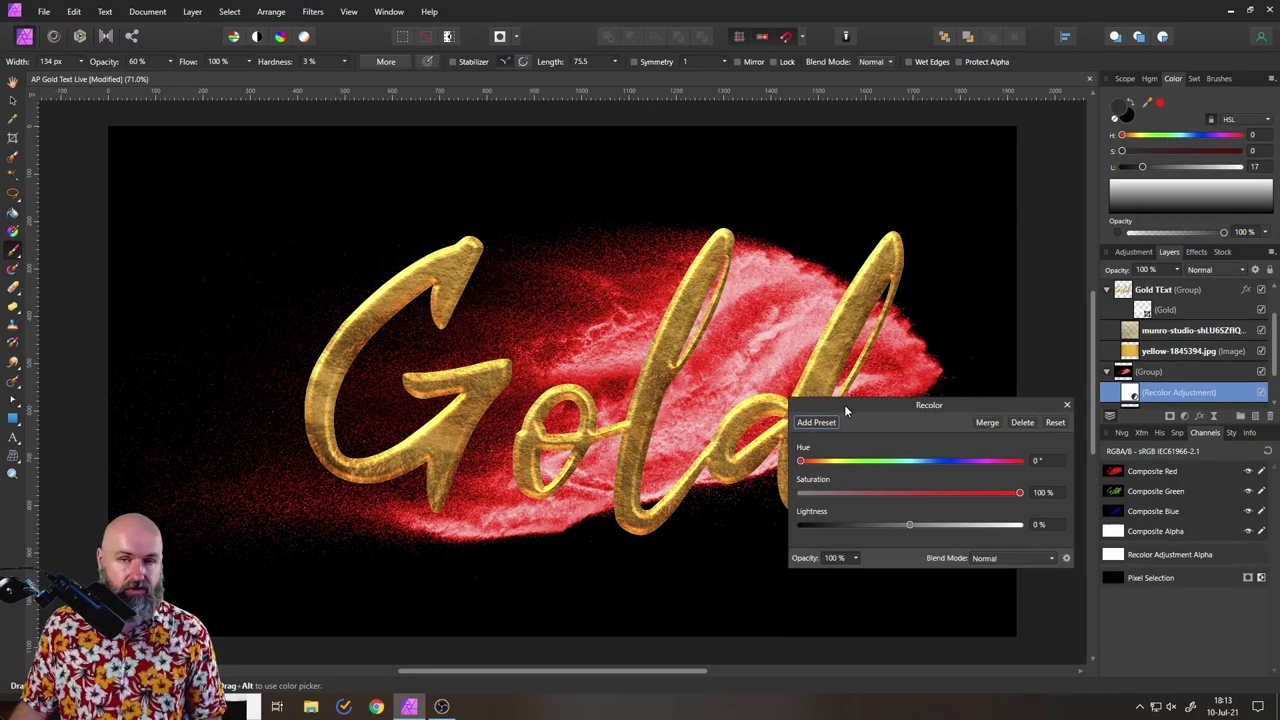
{"action": "left_click", "coordinate": [829, 461]}
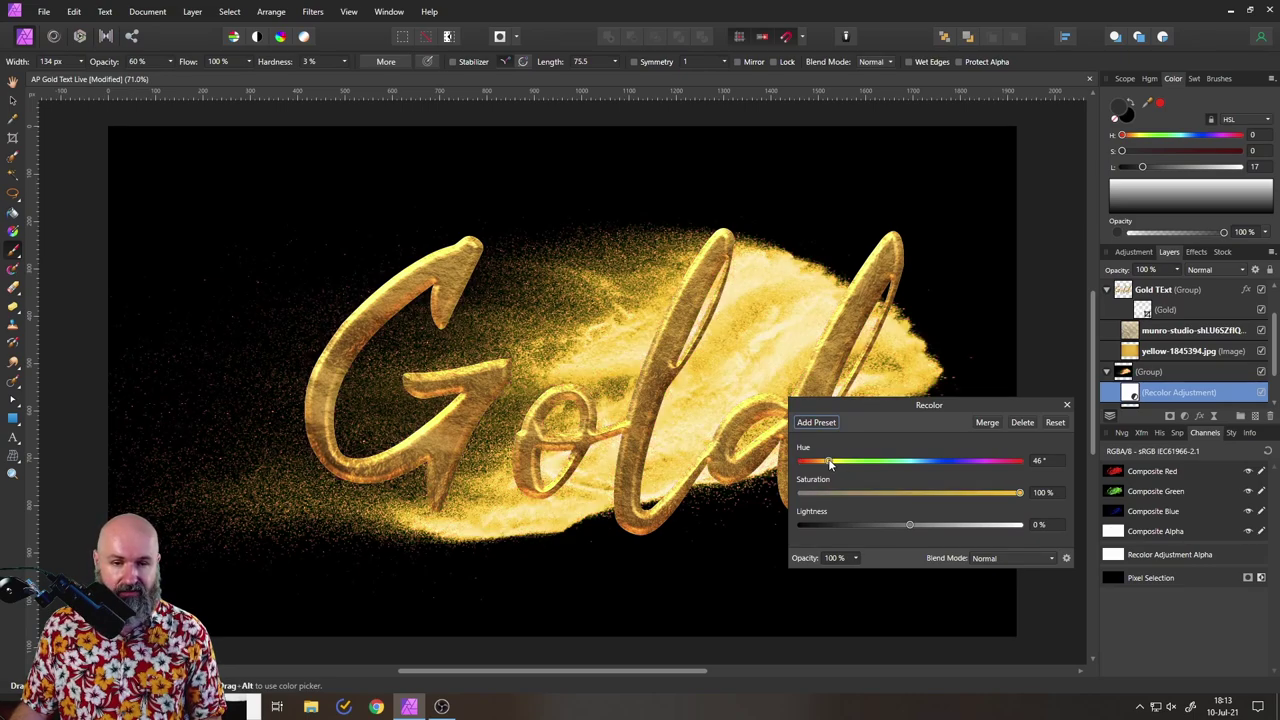
{"action": "left_click_drag", "start_coordinate": [829, 461], "coordinate": [825, 463]}
Drag the Recolor saturation down from 85% to about 63% and close the settings.
{"action": "left_click_drag", "start_coordinate": [1013, 495], "coordinate": [1000, 493]}
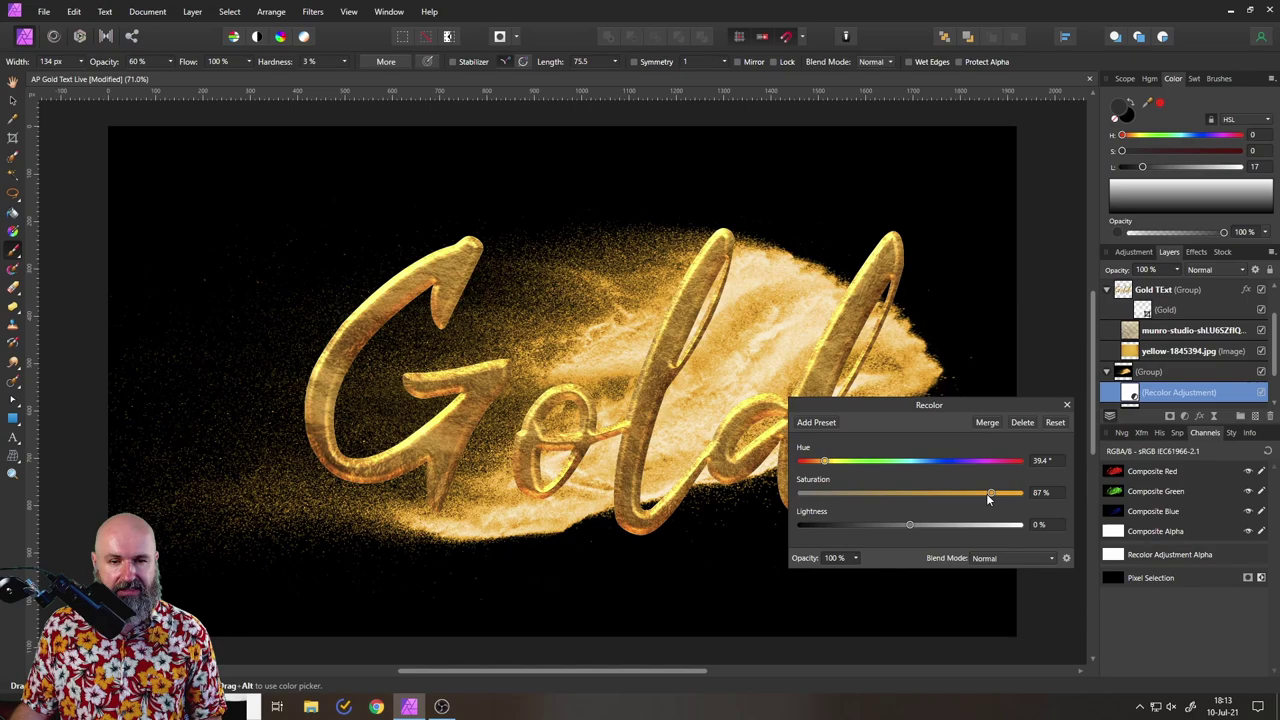
{"action": "left_click_drag", "start_coordinate": [986, 493], "coordinate": [985, 494]}
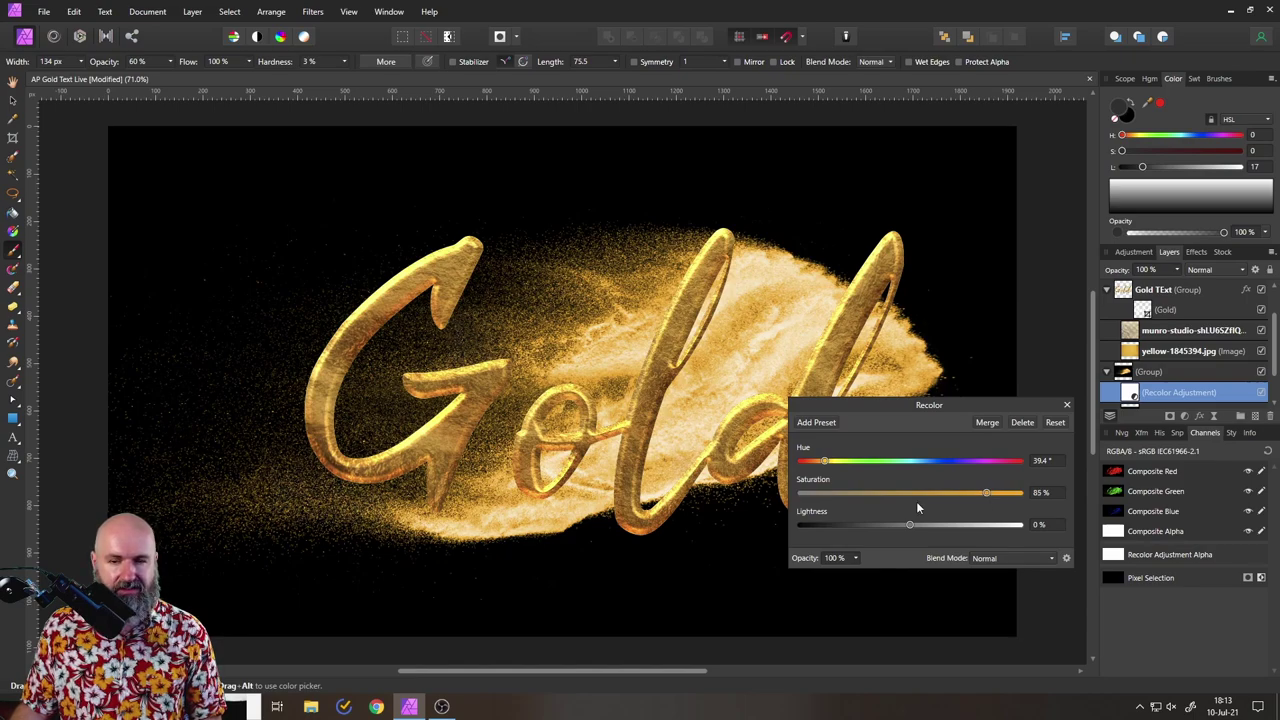
{"action": "left_click_drag", "start_coordinate": [987, 494], "coordinate": [942, 492]}
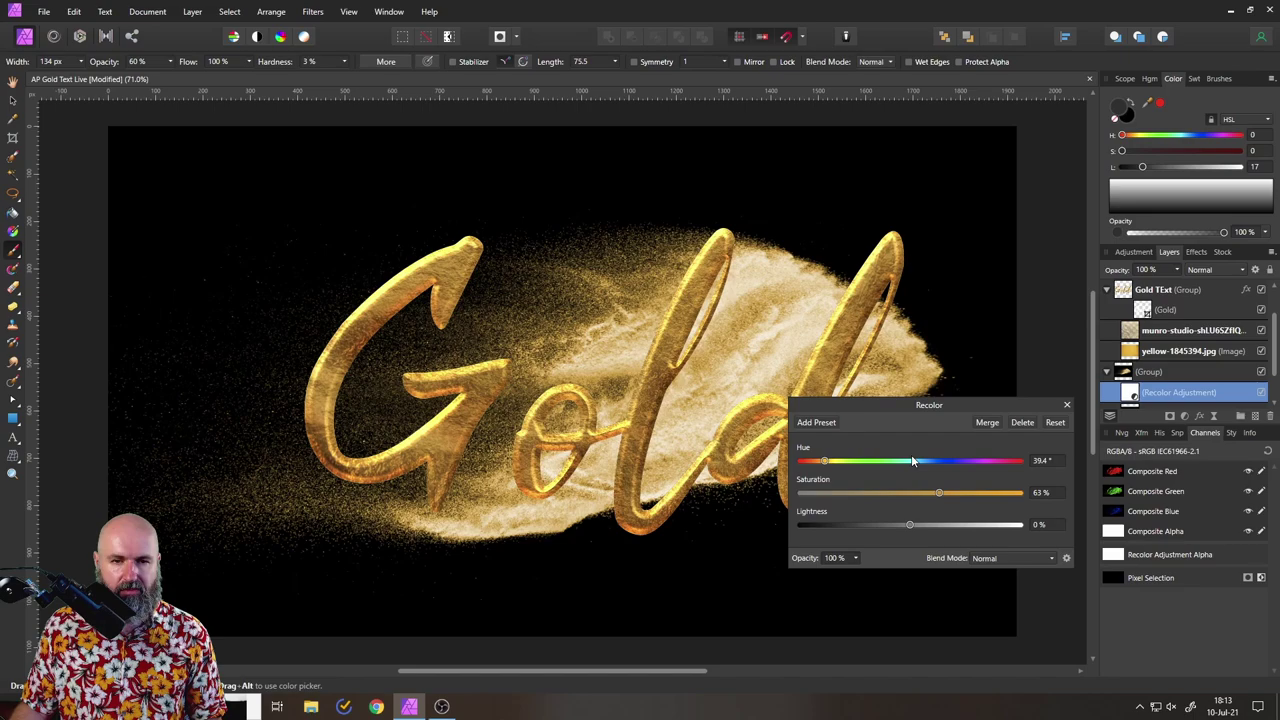
{"action": "left_click", "coordinate": [1067, 405]}
{"action": "scroll", "coordinate": [1135, 370], "scroll_direction": "down", "scroll_amount": 2}
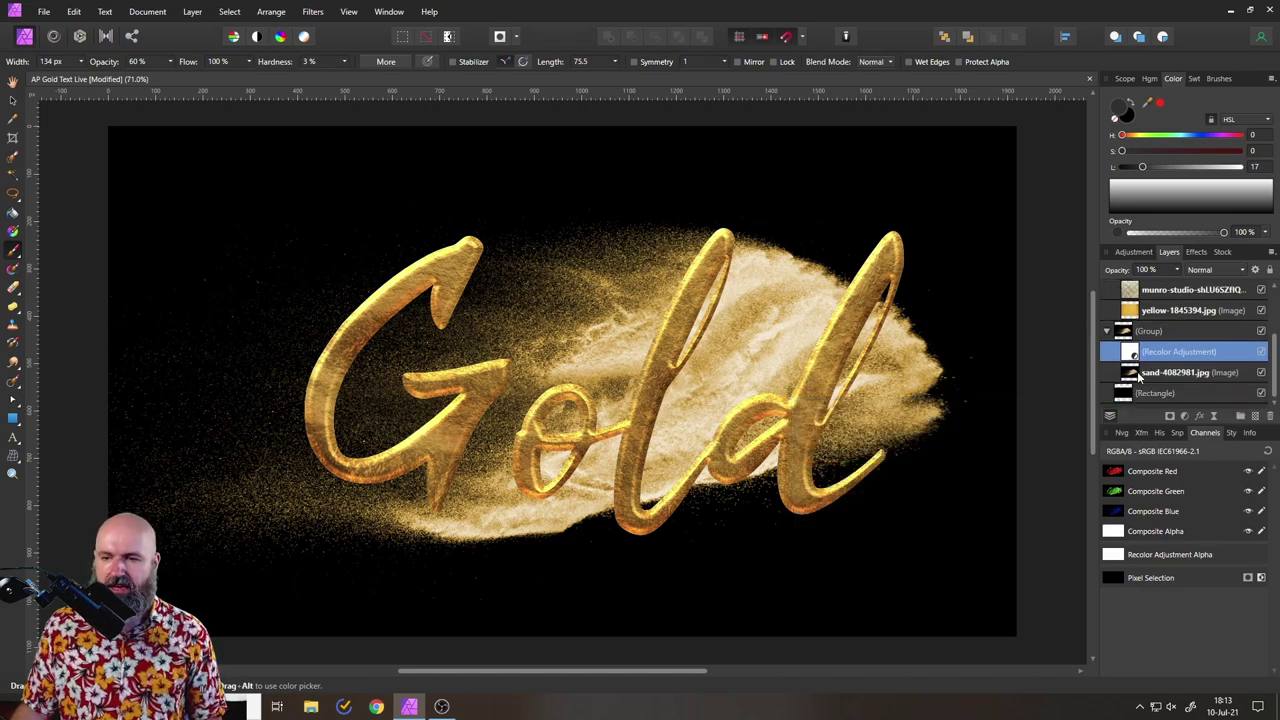
Scale the sand dust image down and position it behind the G.
{"action": "left_click", "coordinate": [1138, 373]}
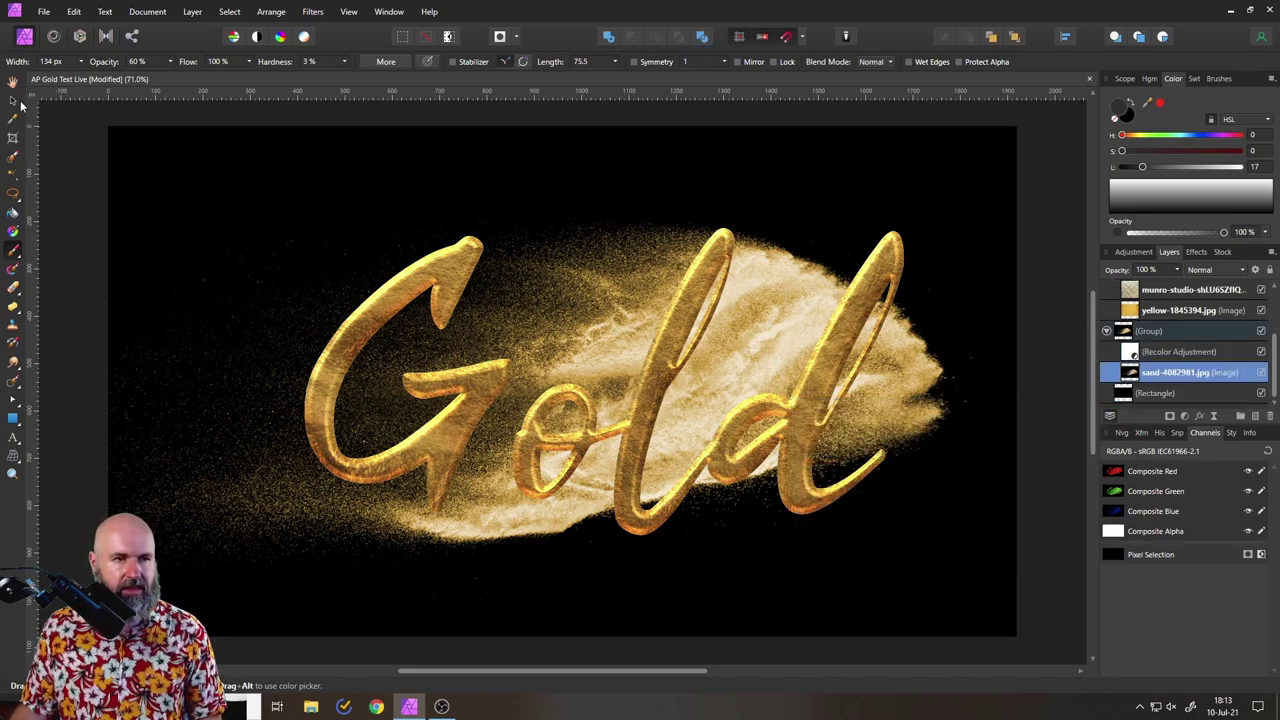
{"action": "left_click", "coordinate": [12, 101]}
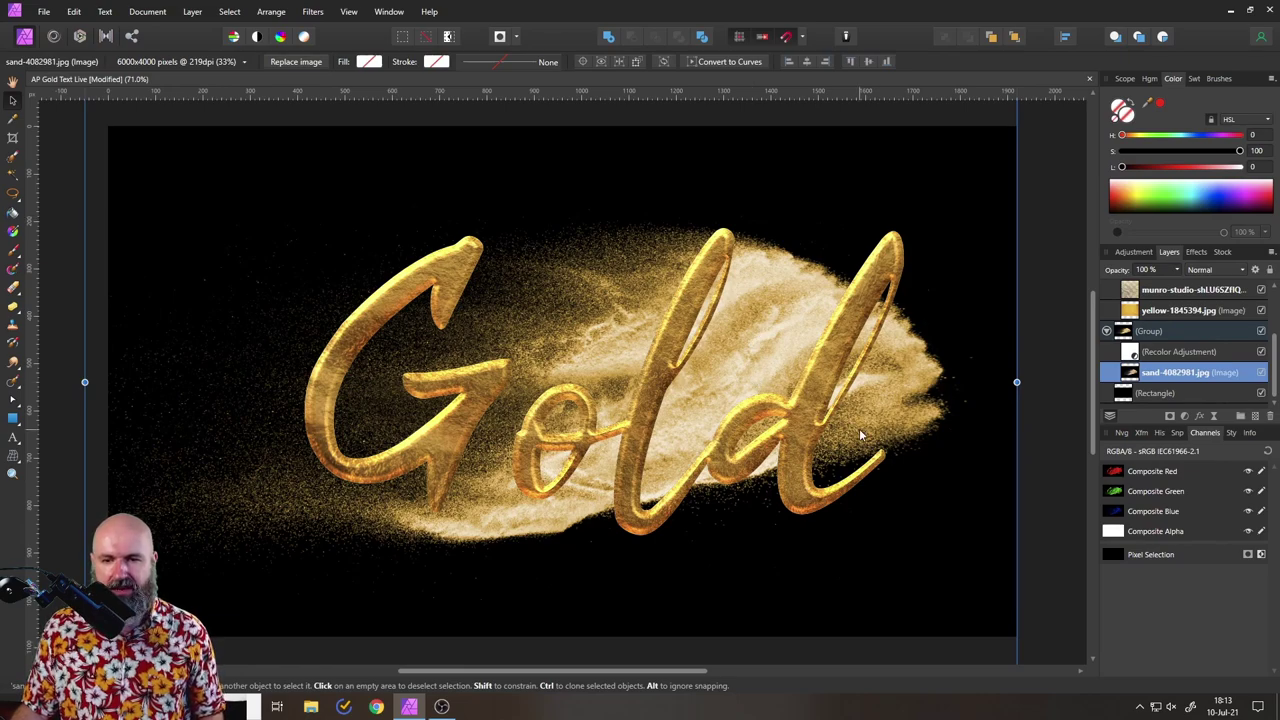
{"action": "scroll", "coordinate": [859, 428], "scroll_direction": "down", "scroll_amount": 1}
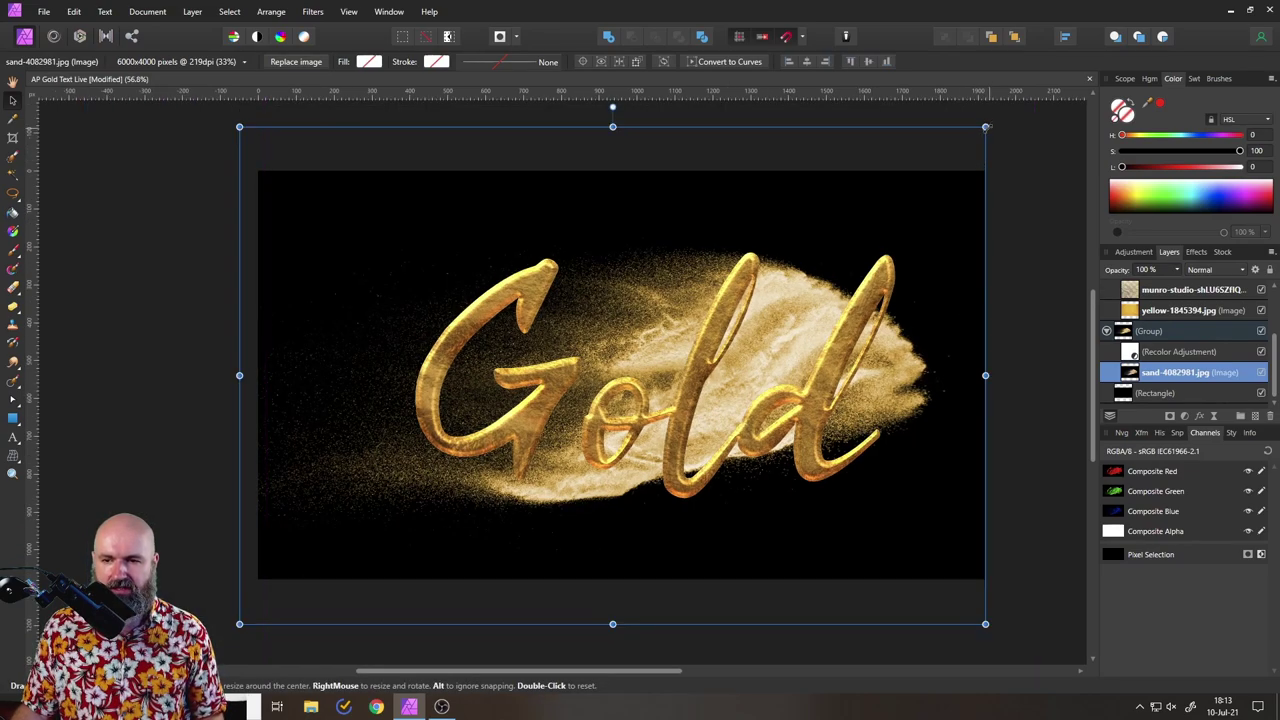
{"action": "left_click_drag", "start_coordinate": [985, 127], "coordinate": [630, 352]}
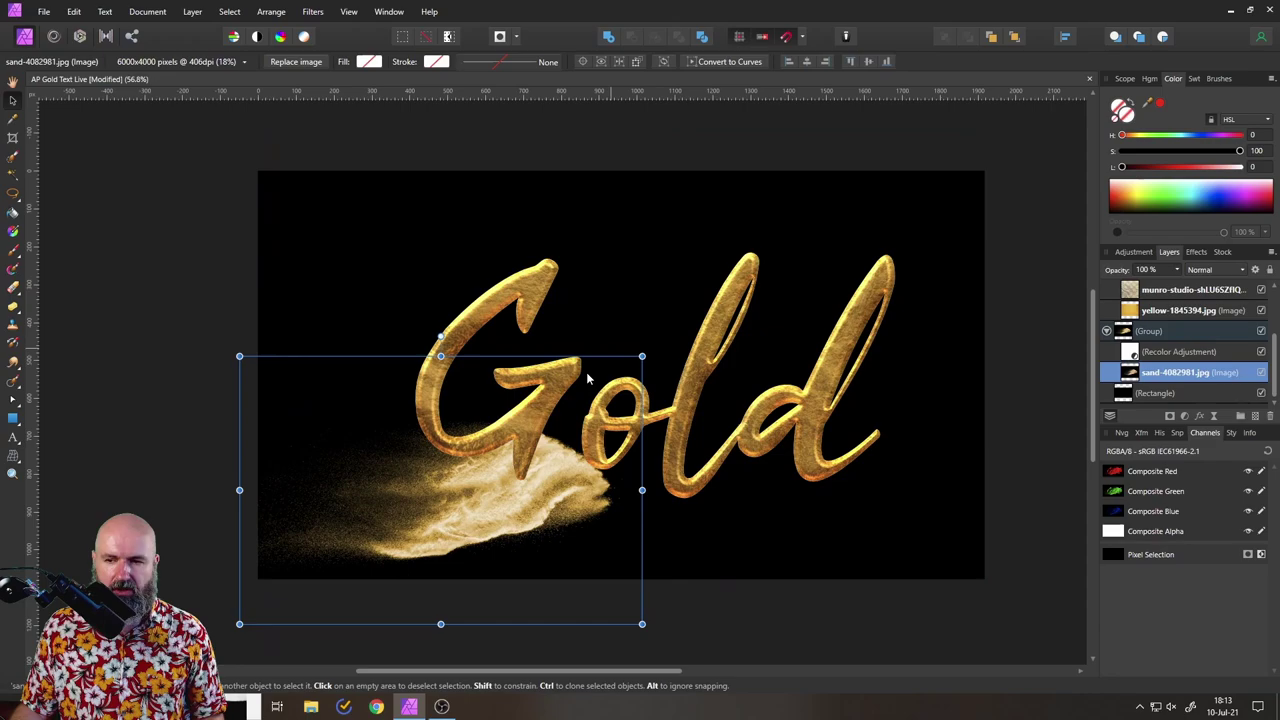
{"action": "left_click_drag", "start_coordinate": [496, 390], "coordinate": [524, 222]}
{"action": "scroll", "coordinate": [474, 322], "scroll_direction": "up", "scroll_amount": 4}
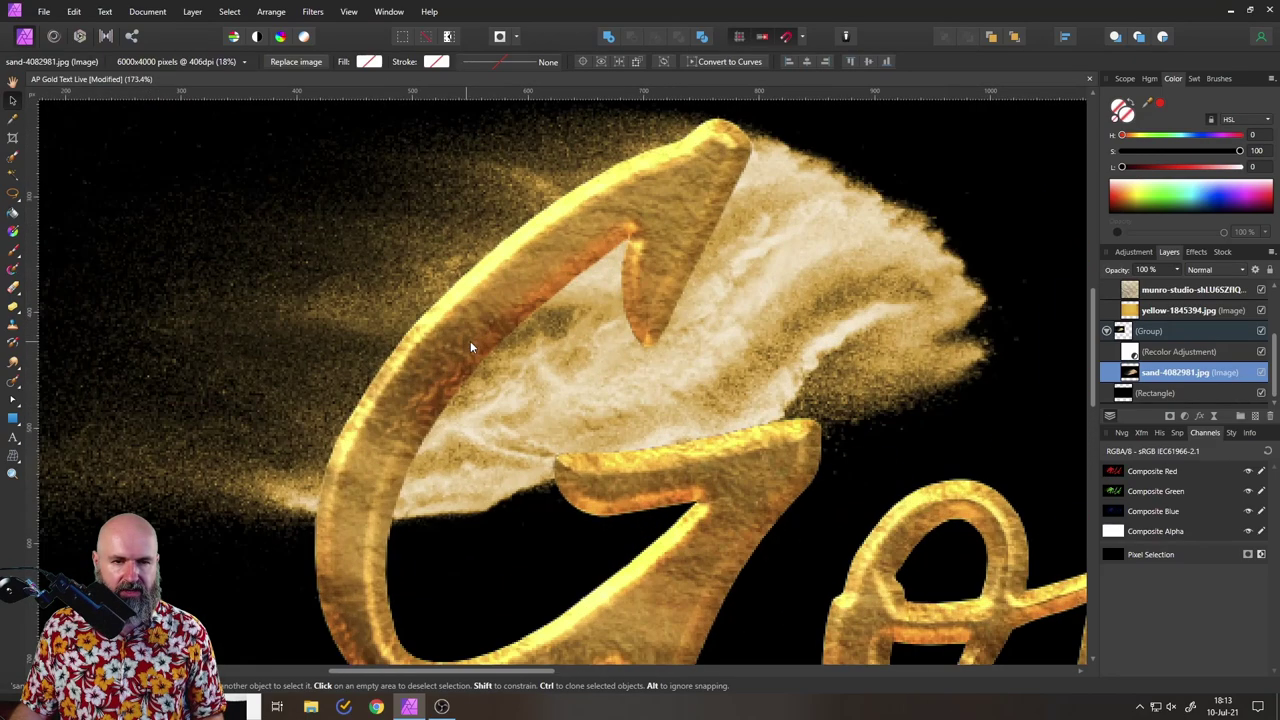
{"action": "scroll", "coordinate": [503, 316], "scroll_direction": "down", "scroll_amount": 2}
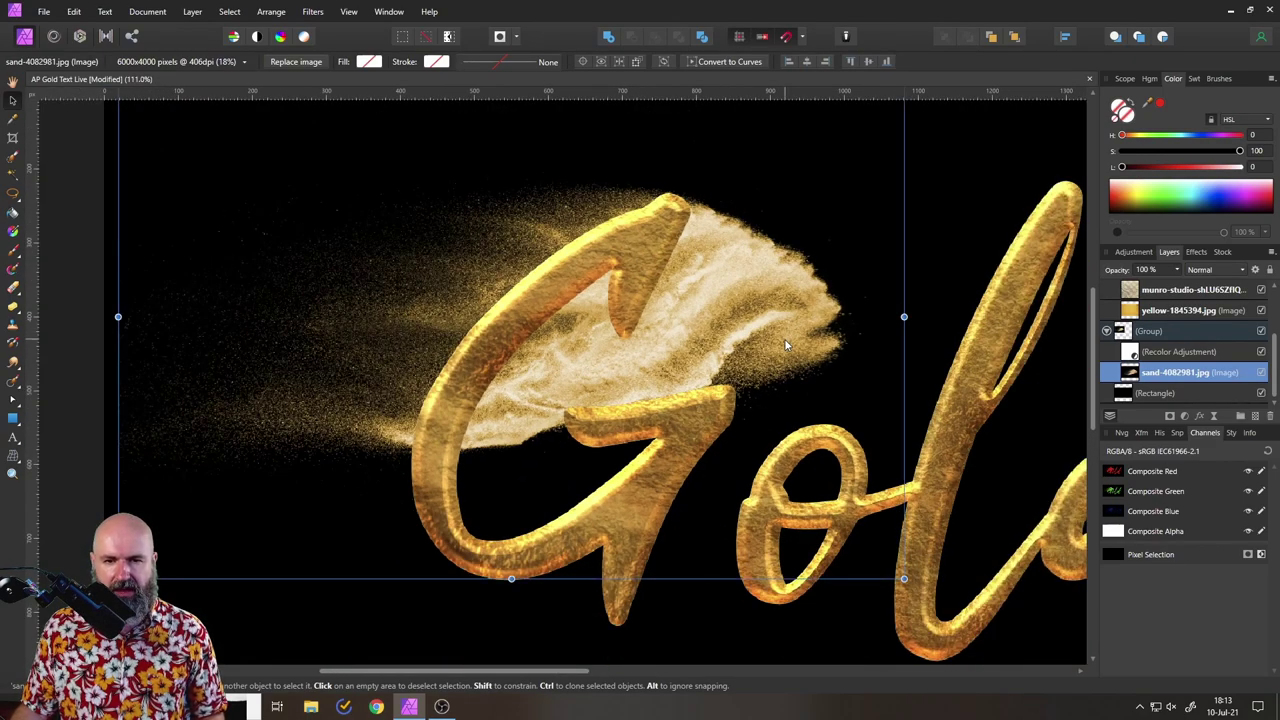
Rasterize the sand layer and set its blend mode to Lighten.
{"action": "right_click", "coordinate": [1137, 376]}
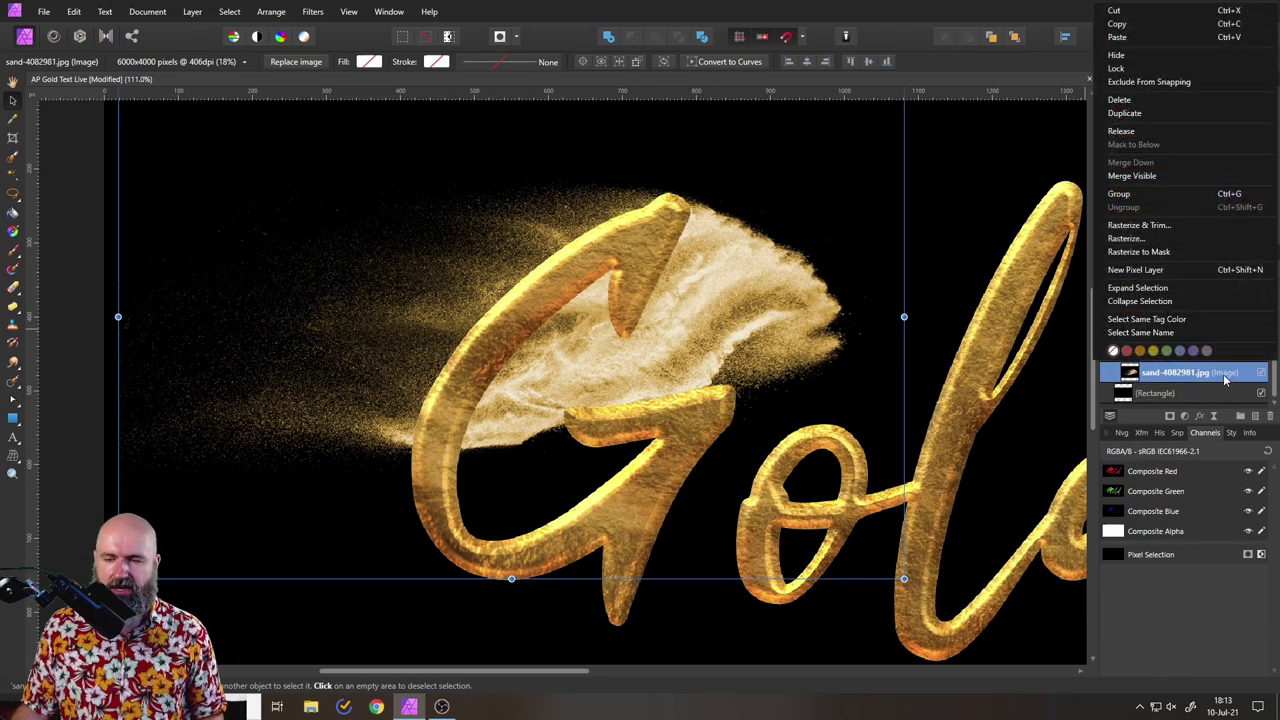
{"action": "left_click", "coordinate": [1136, 244]}
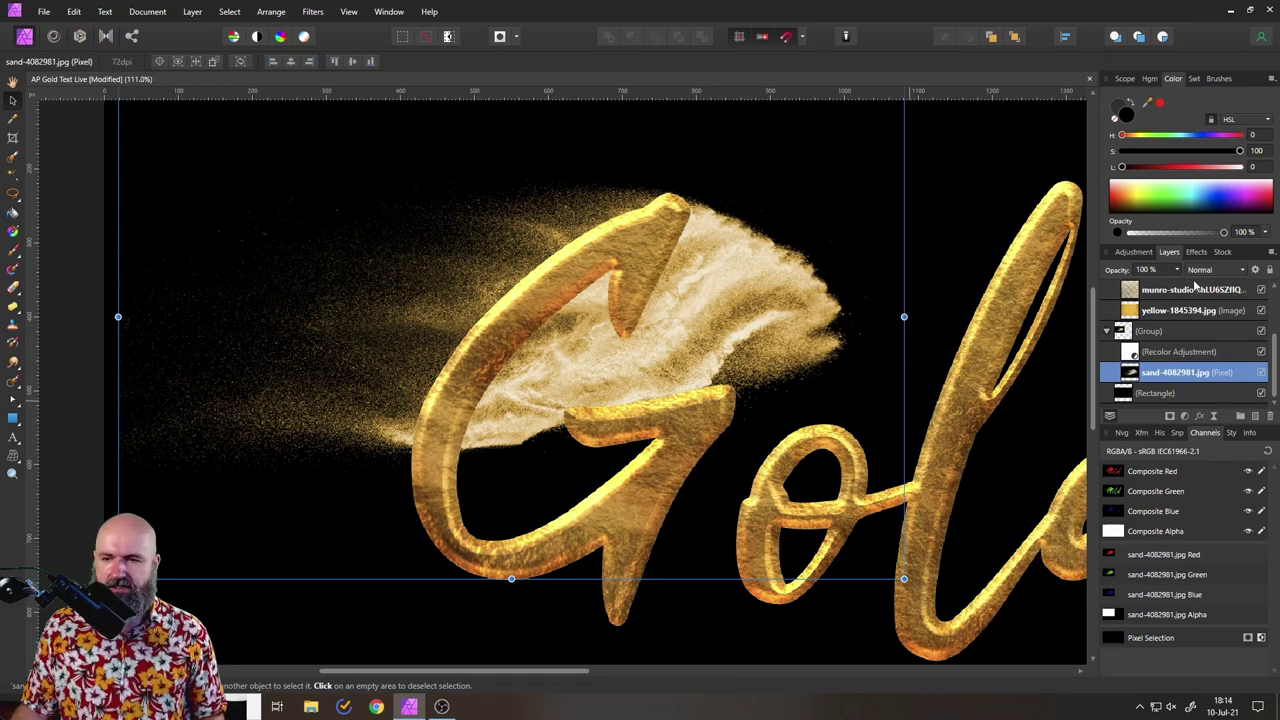
{"action": "left_click", "coordinate": [1198, 272]}
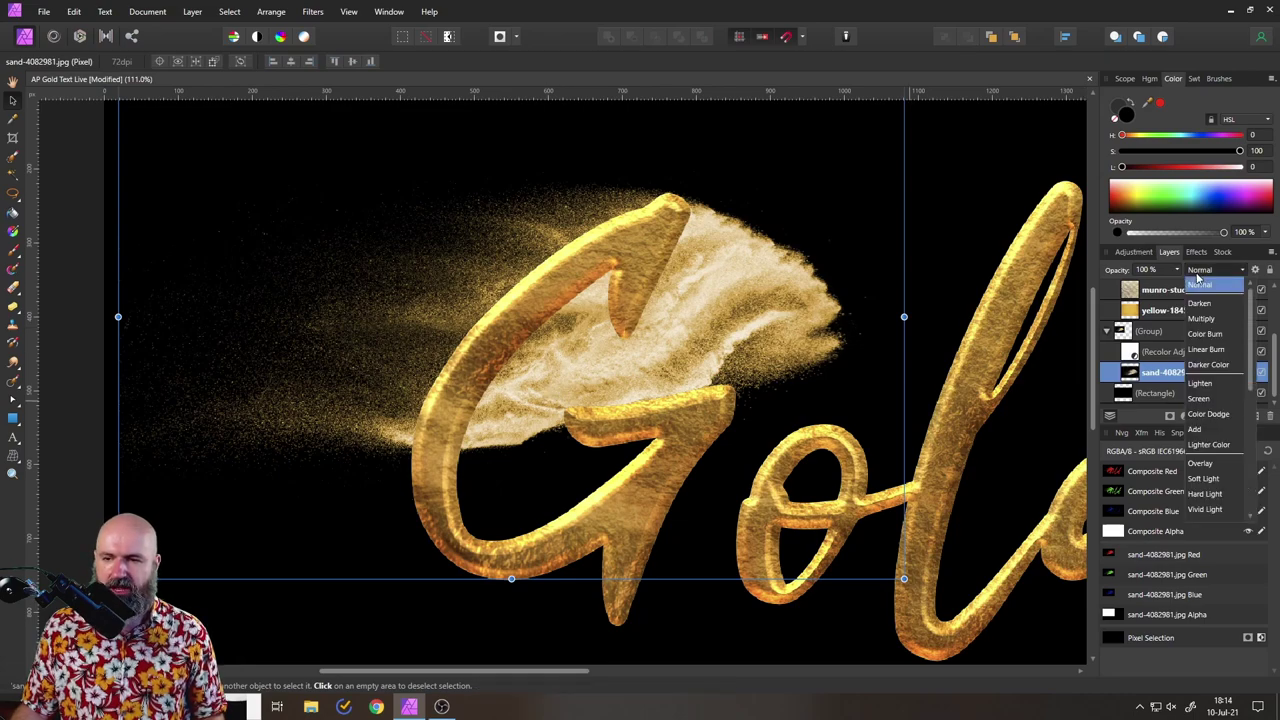
{"action": "left_click", "coordinate": [1205, 384]}
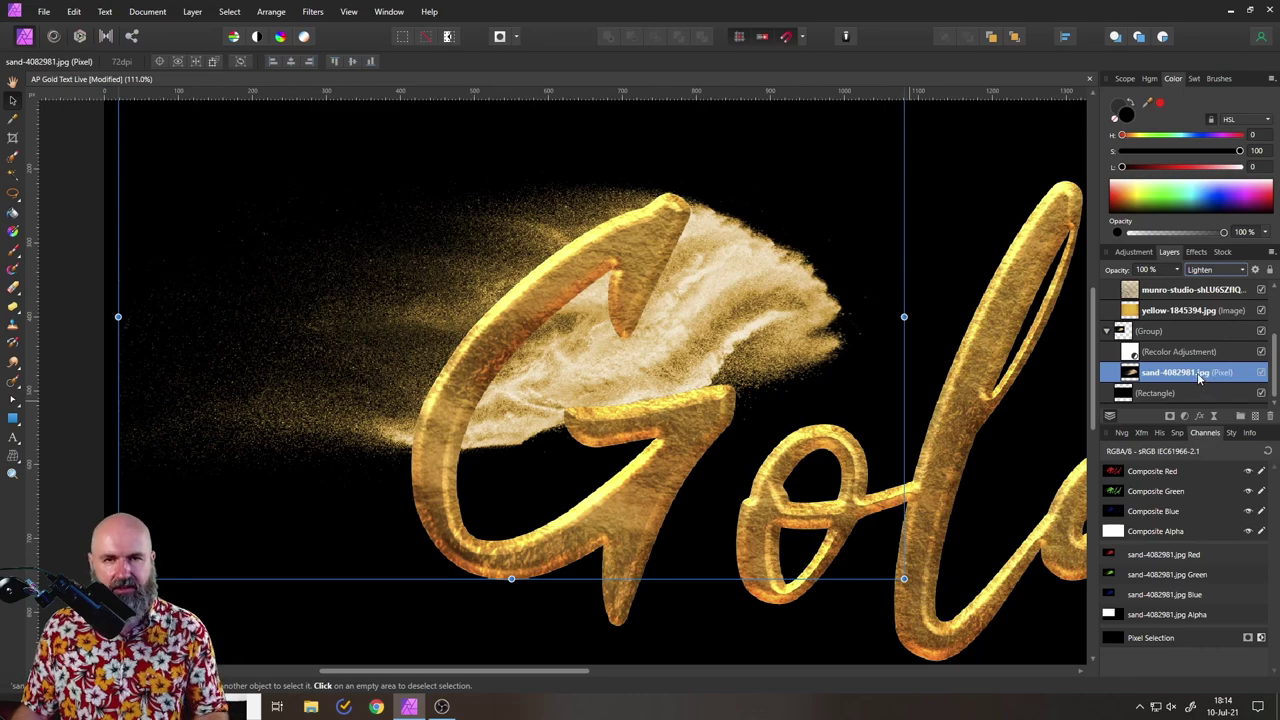
With the Erase Brush at 85% hardness and 100% opacity, erase the dense bright sand behind the G.
{"action": "left_click", "coordinate": [13, 290]}
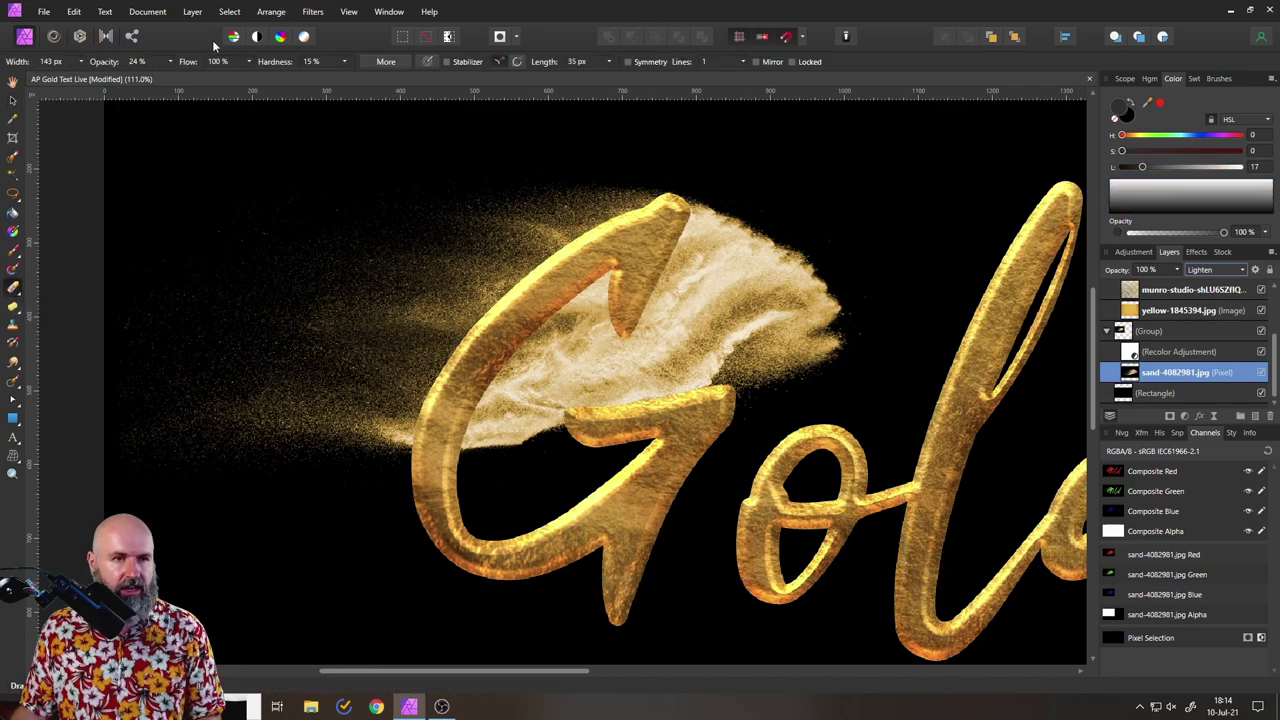
{"action": "left_click", "coordinate": [345, 62]}
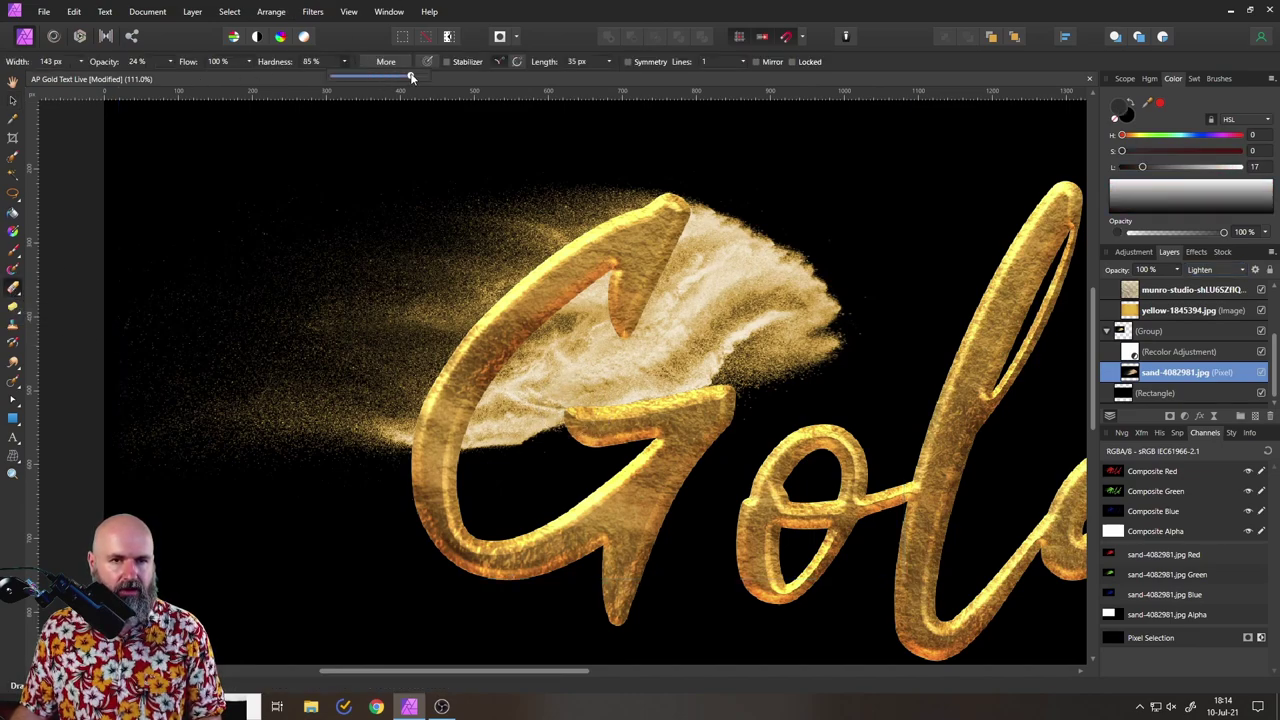
{"action": "left_click", "coordinate": [171, 62]}
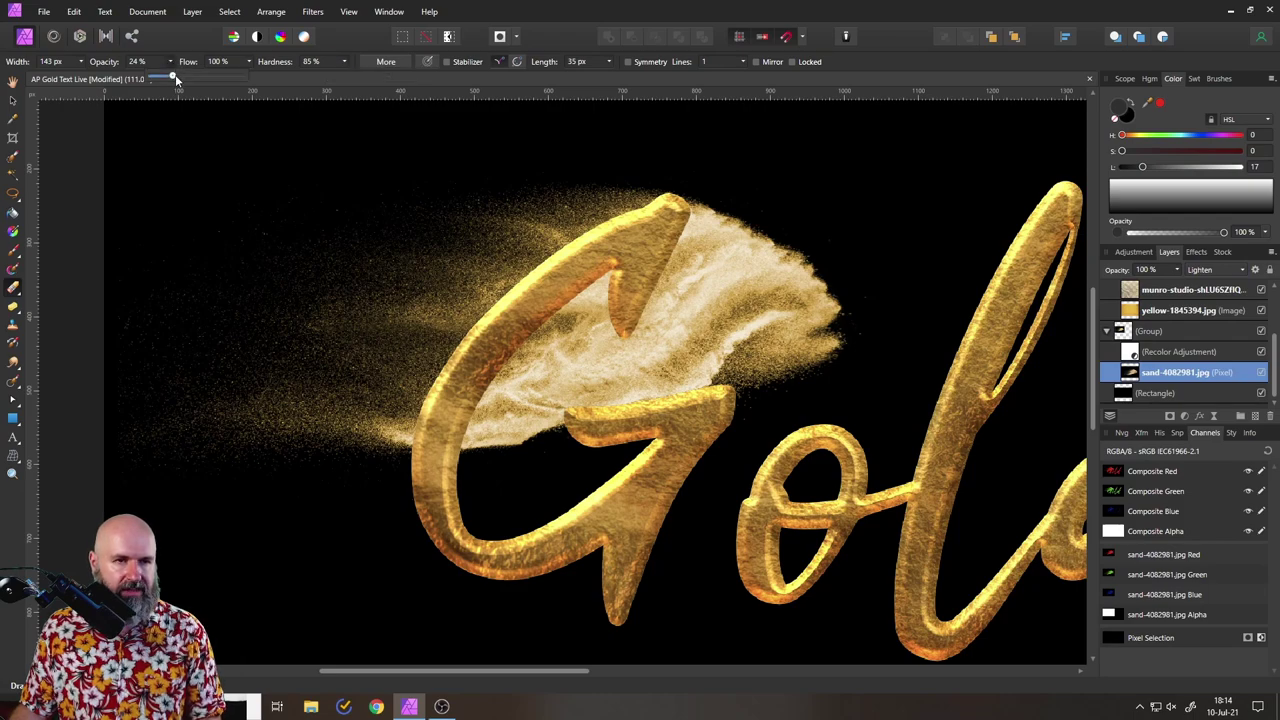
{"action": "left_click_drag", "start_coordinate": [176, 76], "coordinate": [250, 75]}
{"action": "mouse_move", "coordinate": [735, 345]}
{"action": "left_mouse_down"}
{"action": "mouse_move", "coordinate": [690, 372]}
{"action": "mouse_move", "coordinate": [777, 388]}
{"action": "mouse_move", "coordinate": [742, 340]}
{"action": "mouse_move", "coordinate": [731, 229]}
{"action": "mouse_move", "coordinate": [566, 349]}
{"action": "mouse_move", "coordinate": [607, 408]}
{"action": "mouse_move", "coordinate": [700, 380]}
{"action": "left_mouse_up"}
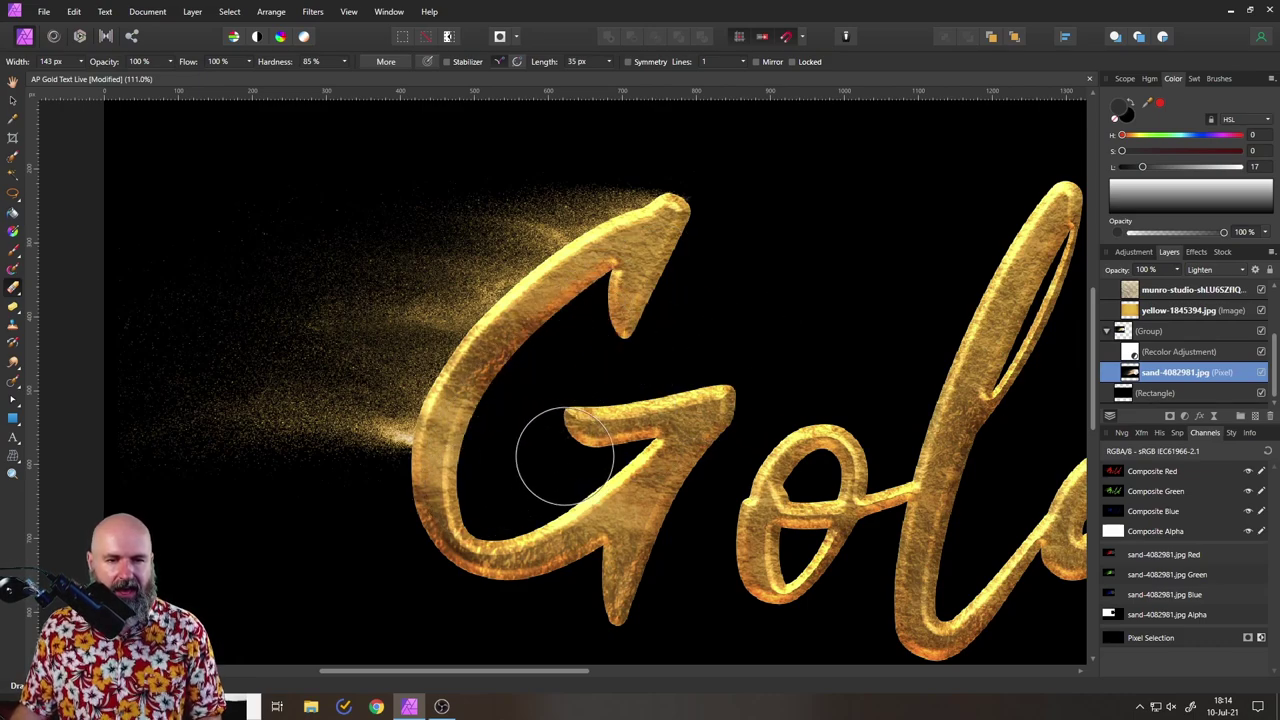
{"action": "left_click", "coordinate": [12, 100]}
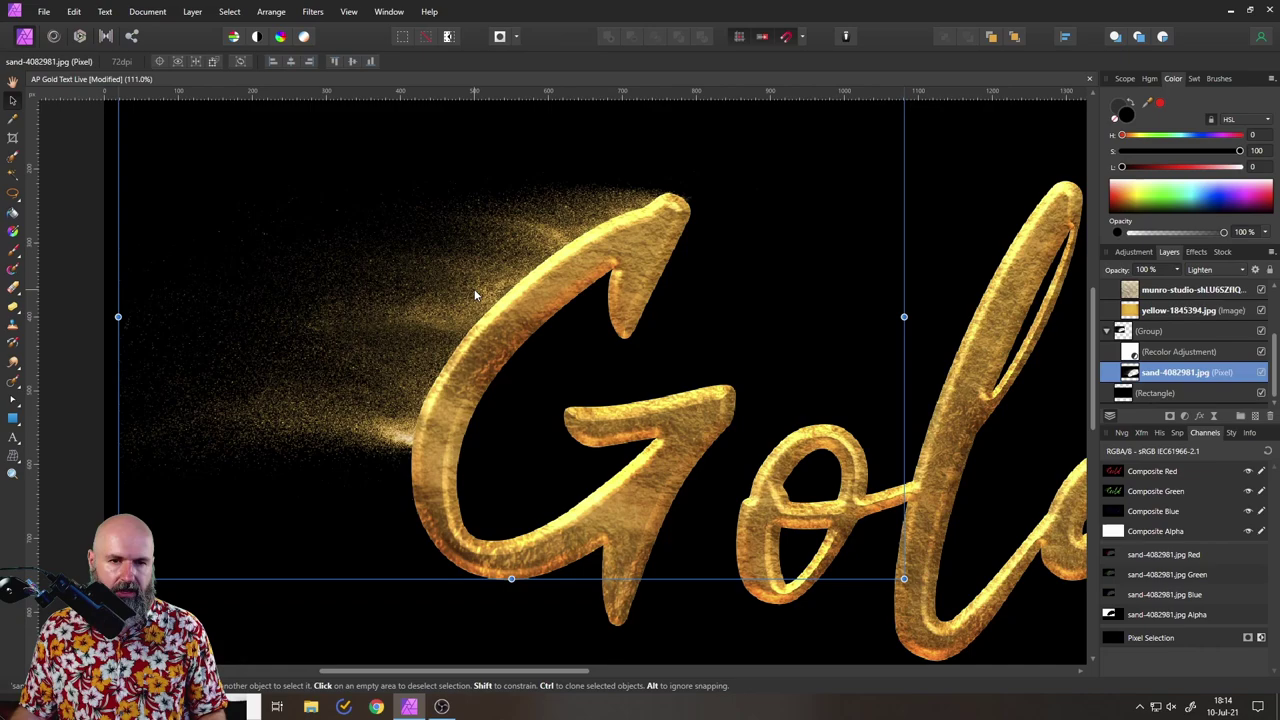
Shift the dust burst right, duplicate it, and shrink and rotate the copy about 30° counter-clockwise.
{"action": "left_click_drag", "start_coordinate": [462, 295], "coordinate": [624, 302]}
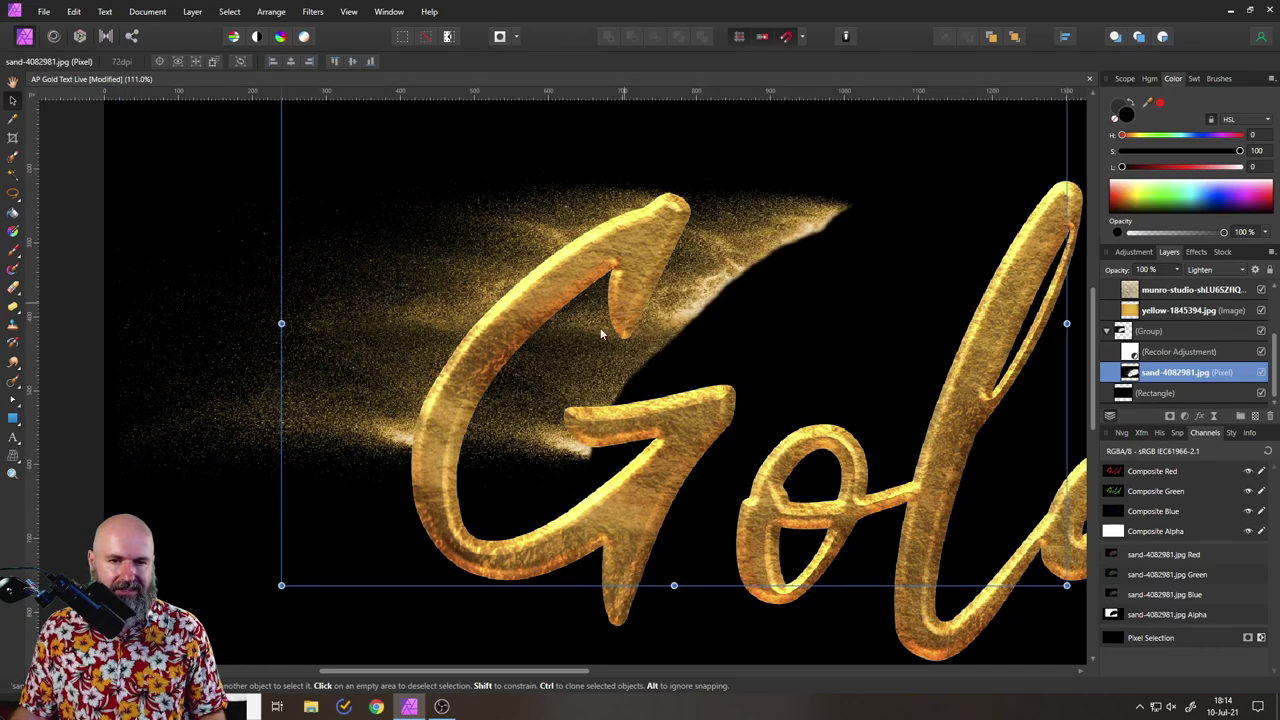
{"action": "key", "text": "ctrl+j"}
{"action": "left_click_drag", "start_coordinate": [723, 286], "coordinate": [812, 380]}
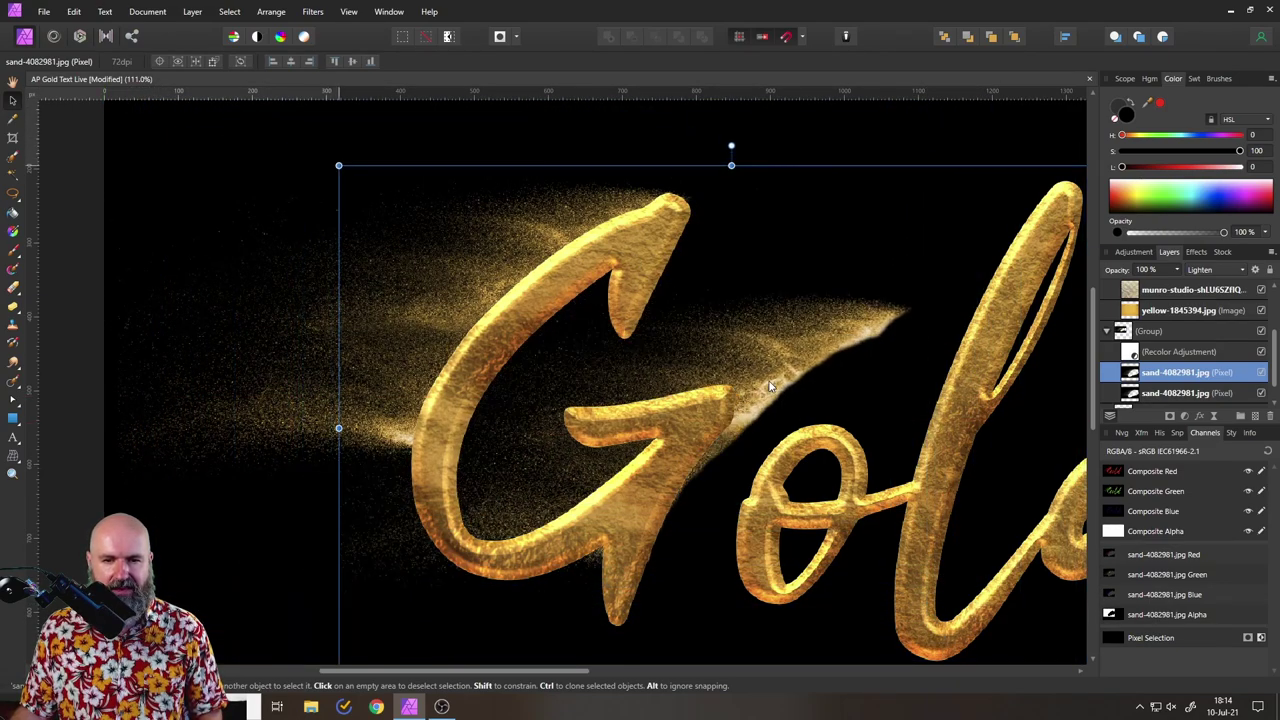
{"action": "left_click_drag", "start_coordinate": [858, 425], "coordinate": [523, 303]}
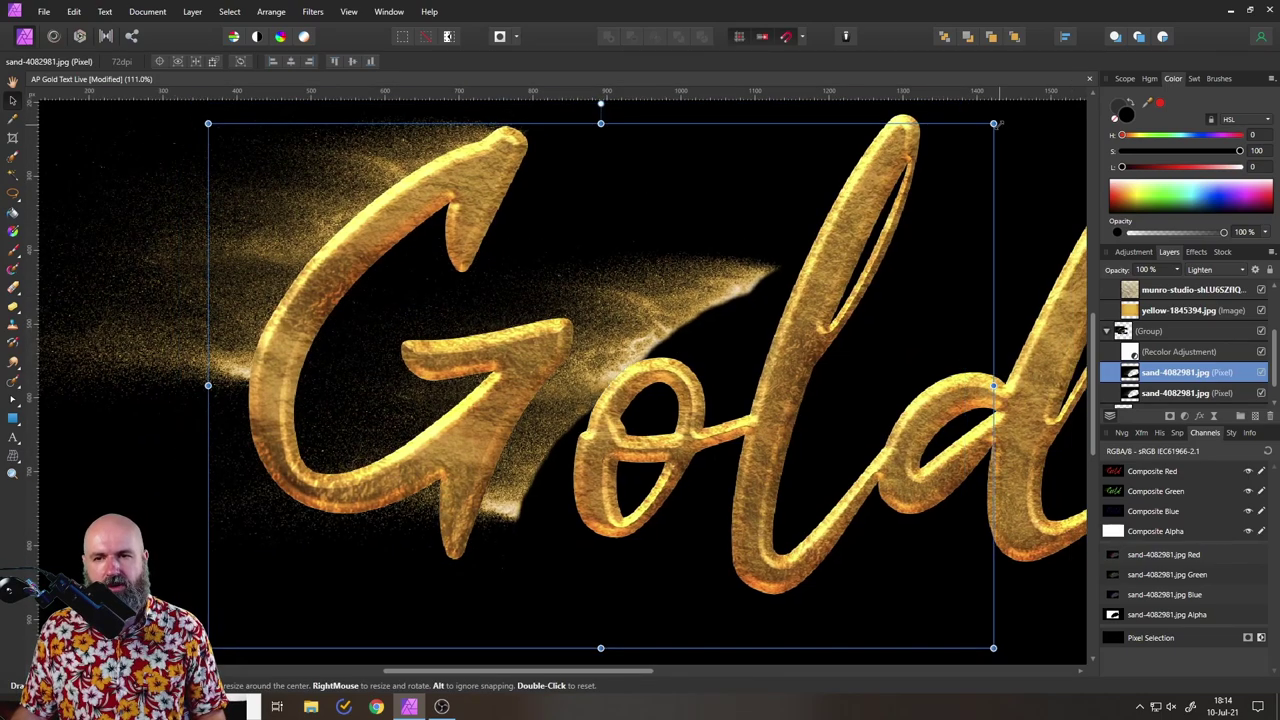
{"action": "left_click_drag", "start_coordinate": [993, 124], "coordinate": [700, 310]}
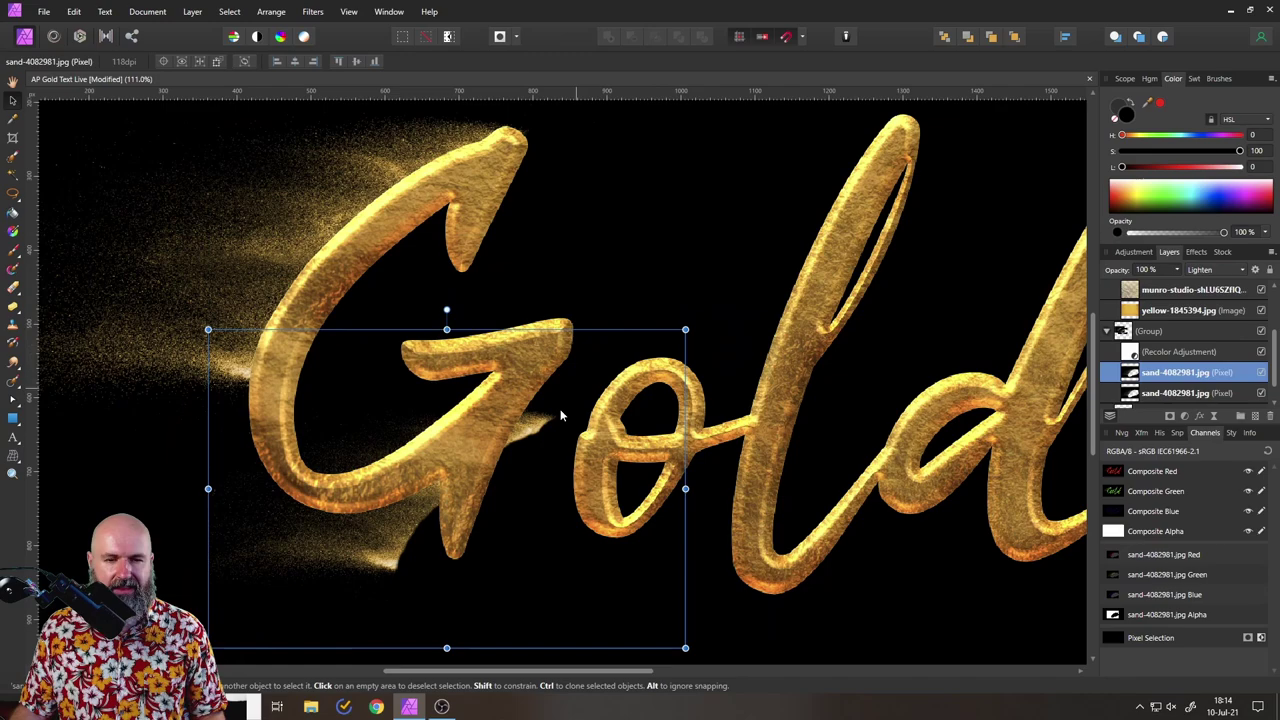
{"action": "left_click_drag", "start_coordinate": [647, 402], "coordinate": [770, 358]}
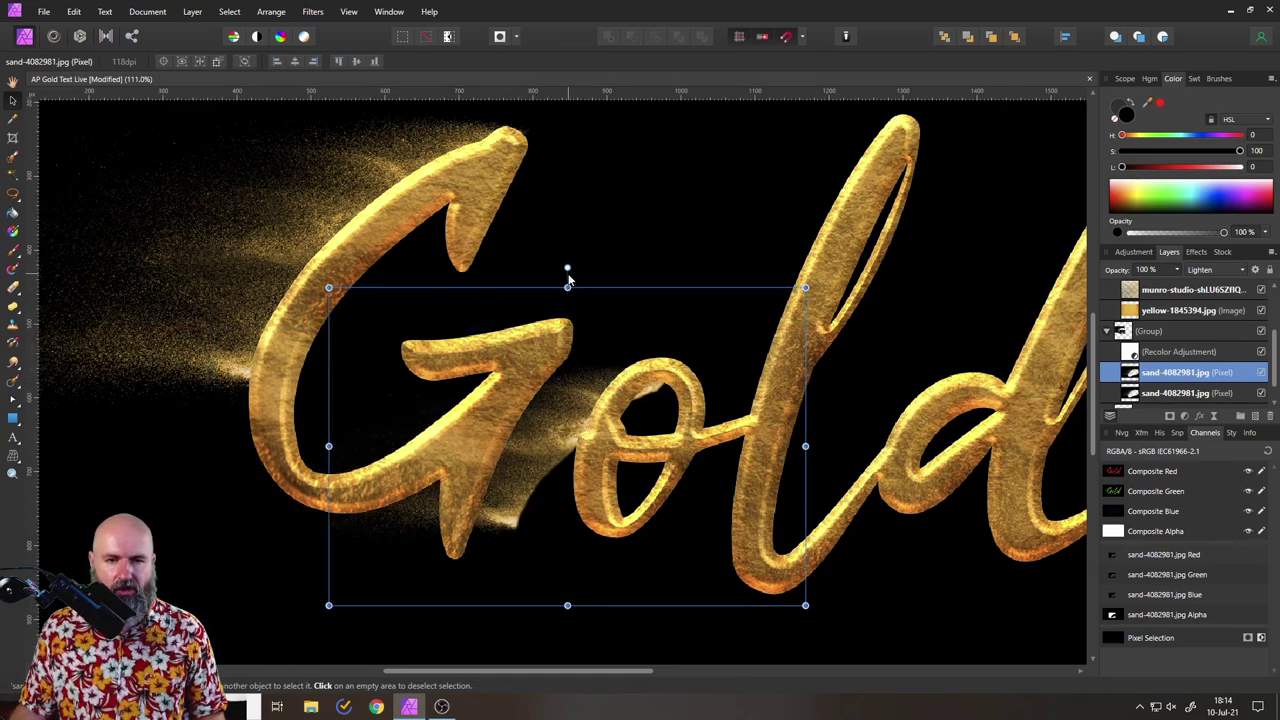
{"action": "left_click_drag", "start_coordinate": [567, 268], "coordinate": [481, 291]}
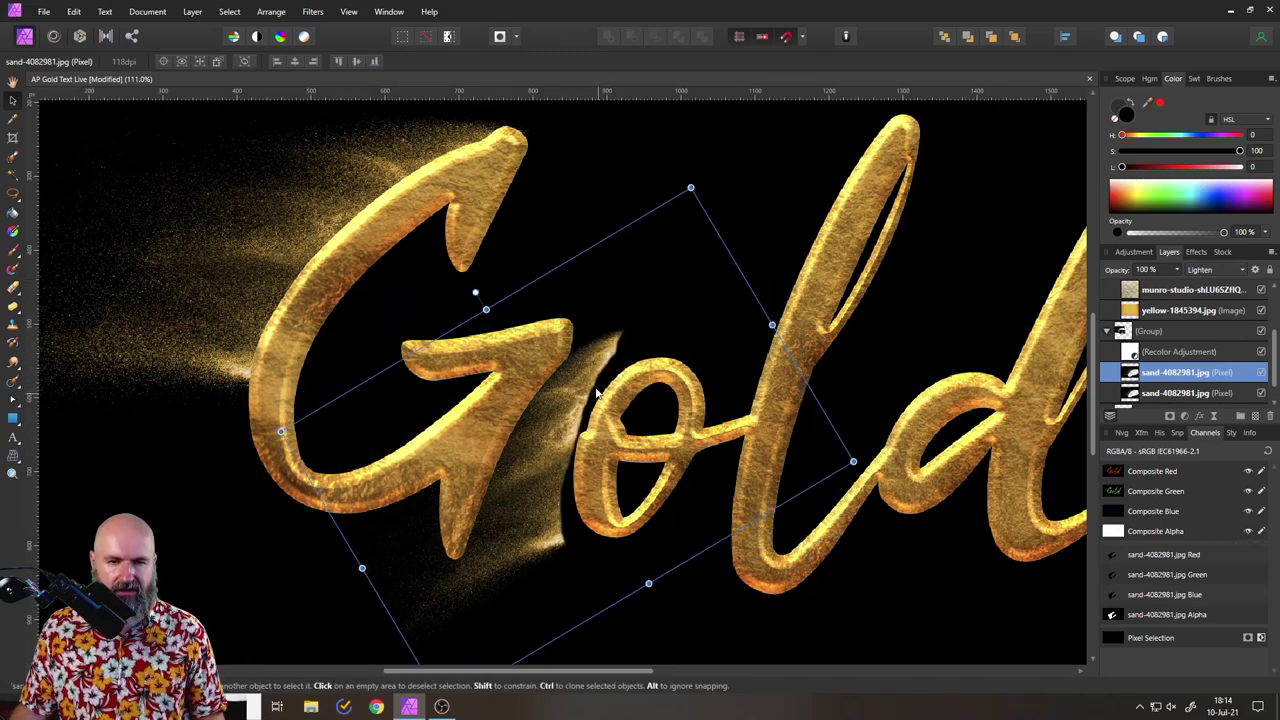
{"action": "left_click_drag", "start_coordinate": [607, 384], "coordinate": [619, 391]}
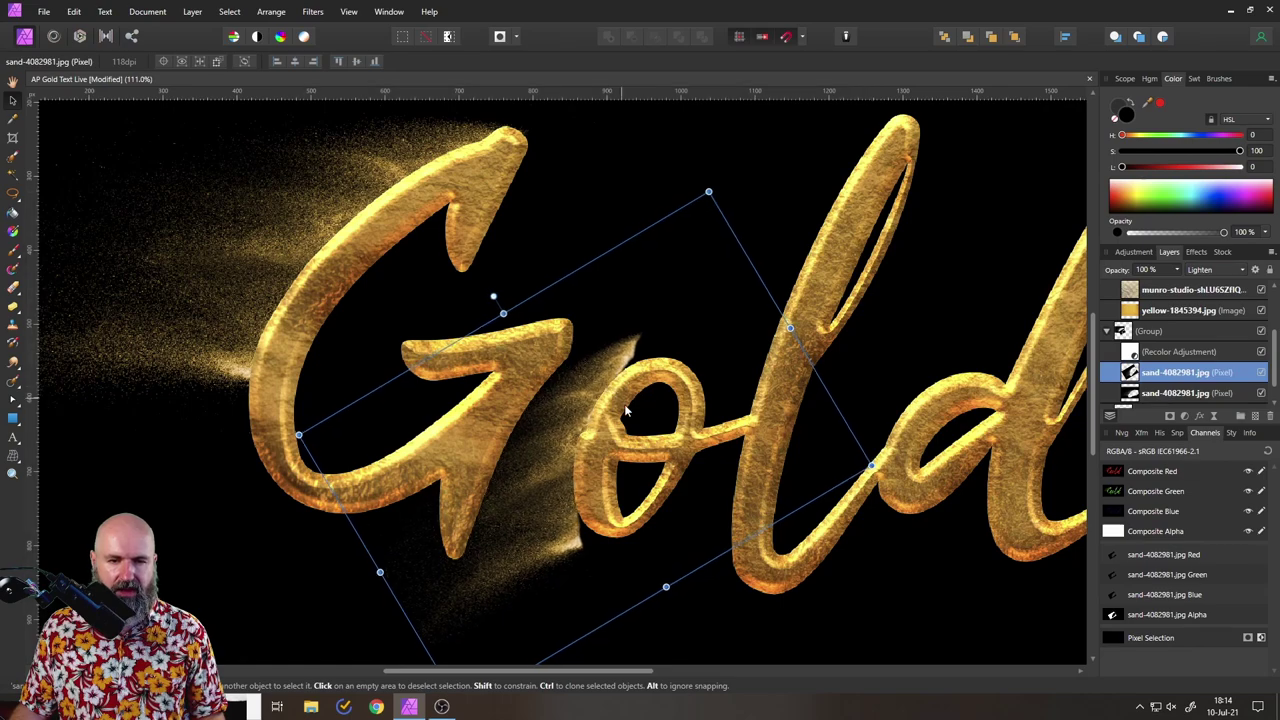
Place a dust copy behind the d rotated to about 48.5°, and select the third sand layer.
{"action": "scroll", "coordinate": [459, 327], "scroll_direction": "down", "scroll_amount": 2}
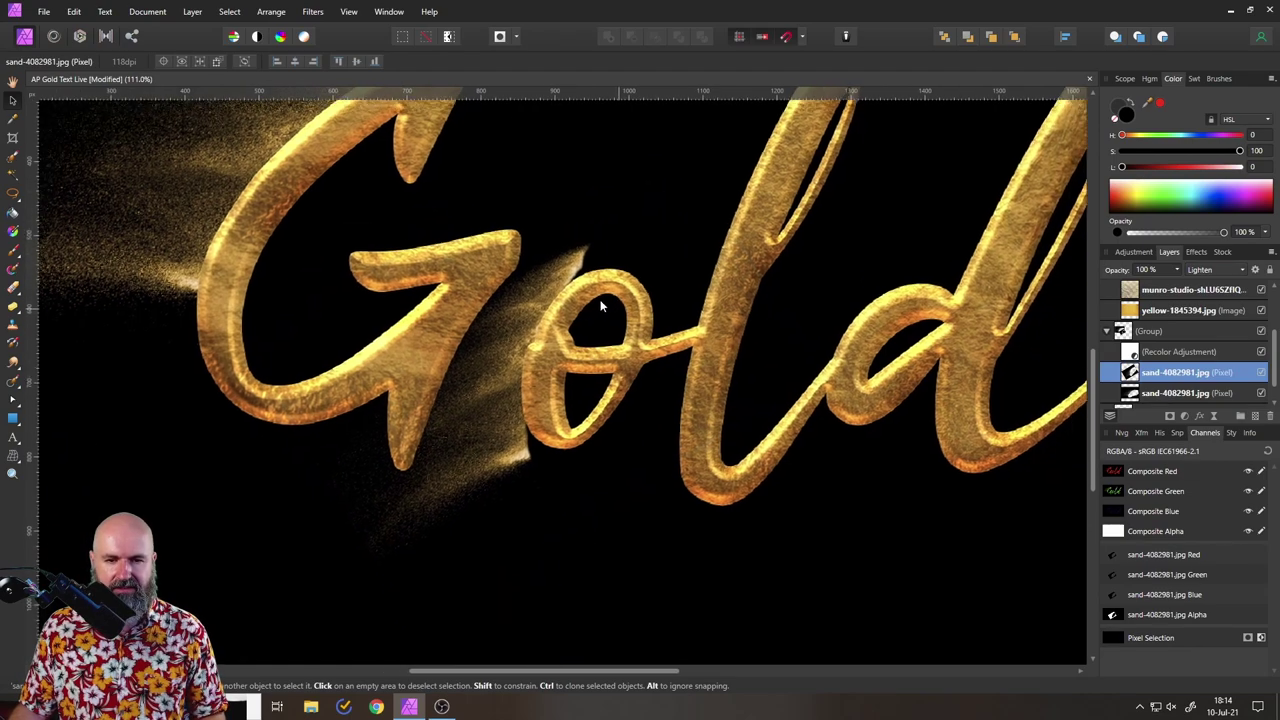
{"action": "scroll", "coordinate": [459, 327], "scroll_direction": "right", "scroll_amount": 2}
{"action": "left_click_drag", "start_coordinate": [459, 327], "coordinate": [884, 361]}
{"action": "scroll", "coordinate": [840, 450], "scroll_direction": "down", "scroll_amount": 1}
{"action": "scroll", "coordinate": [840, 450], "scroll_direction": "right", "scroll_amount": 4}
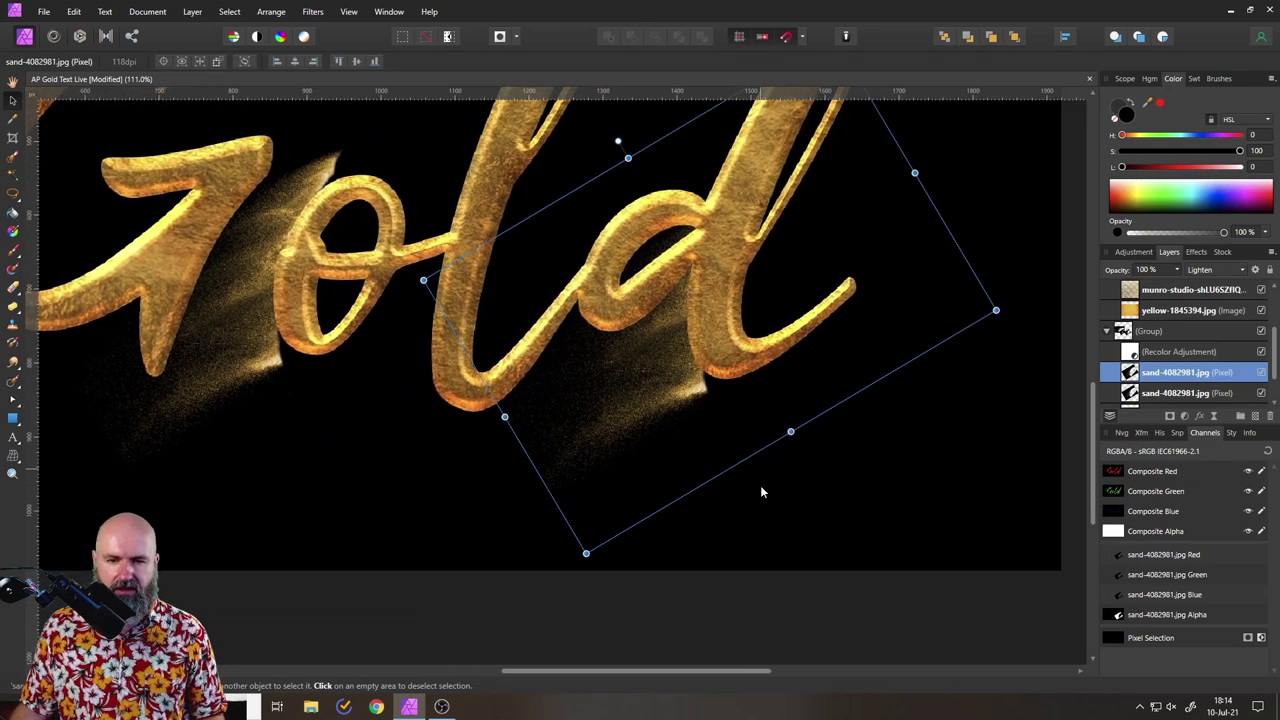
{"action": "left_click_drag", "start_coordinate": [1004, 315], "coordinate": [995, 222]}
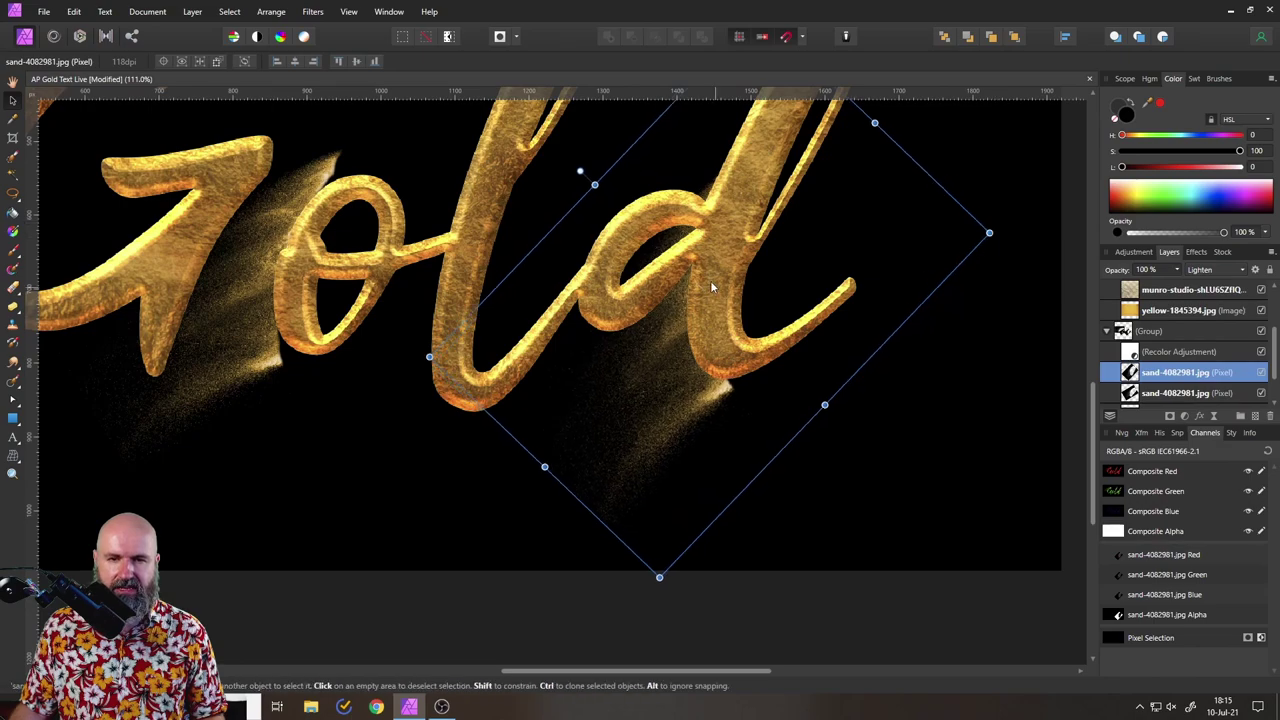
{"action": "left_click_drag", "start_coordinate": [710, 280], "coordinate": [716, 246]}
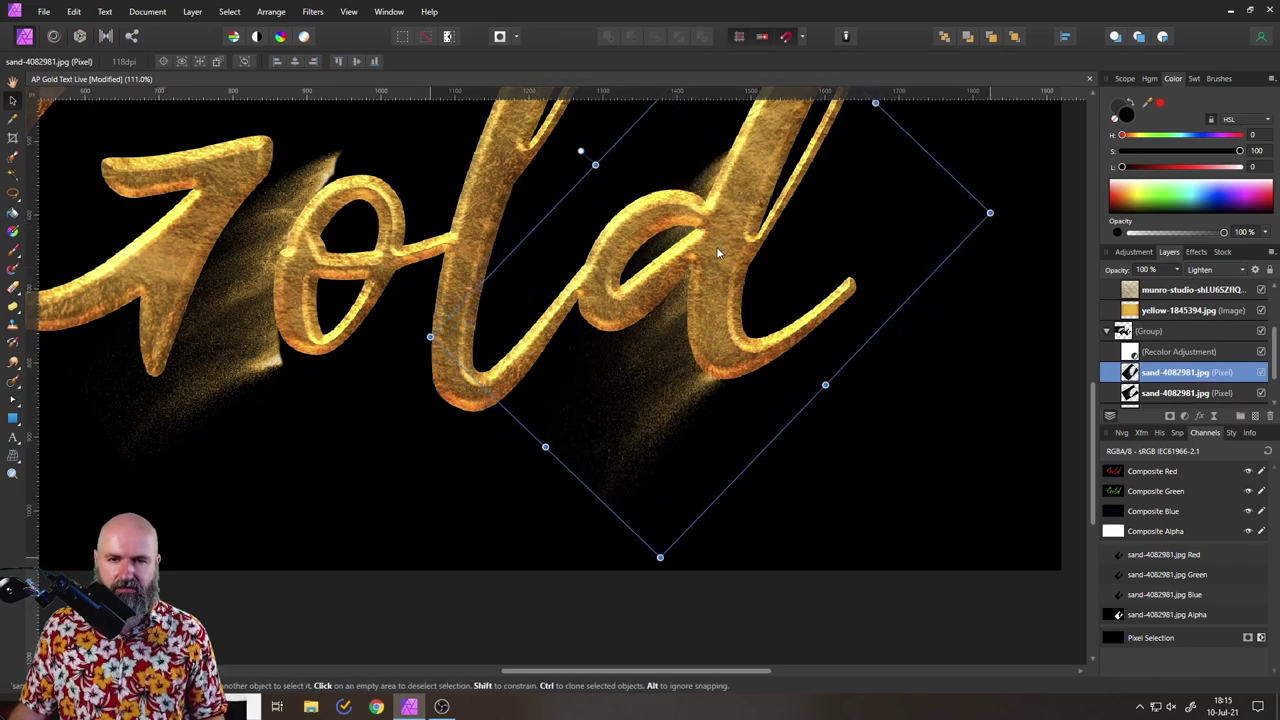
{"action": "scroll", "coordinate": [657, 349], "scroll_direction": "up", "scroll_amount": 1}
{"action": "scroll", "coordinate": [657, 349], "scroll_direction": "left", "scroll_amount": 4}
{"action": "scroll", "coordinate": [657, 349], "scroll_direction": "down", "scroll_amount": 3}
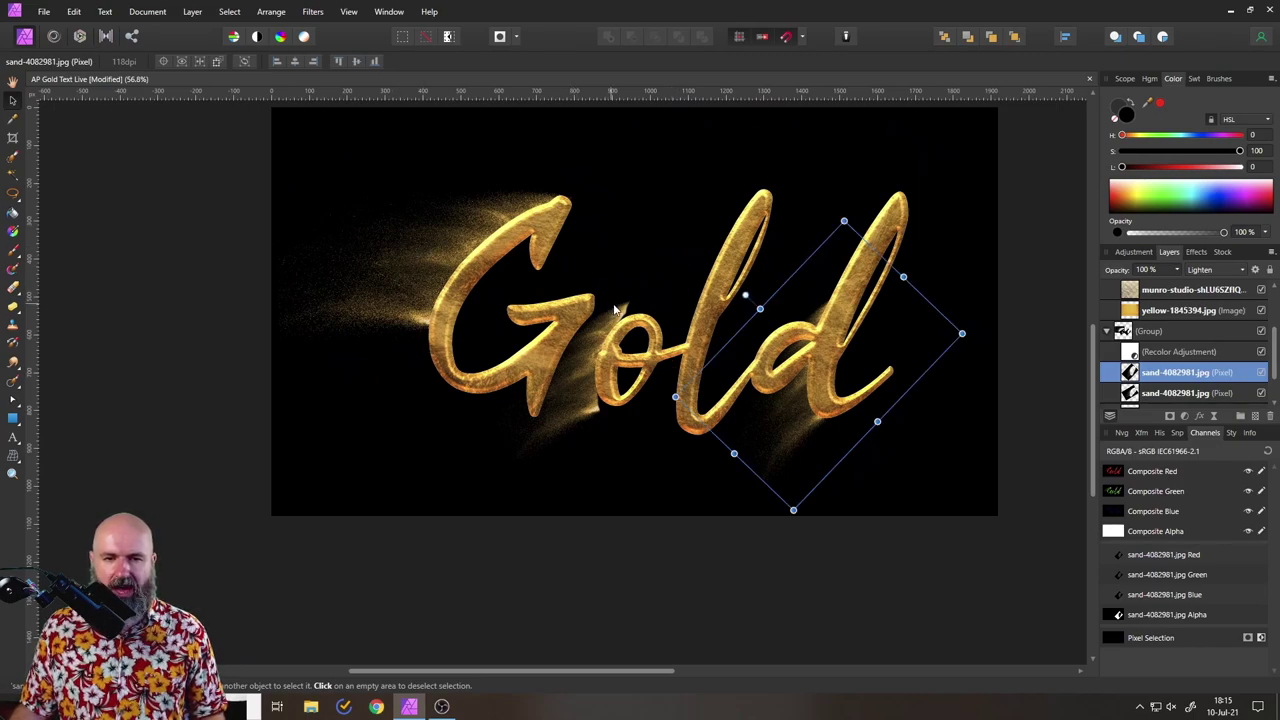
{"action": "scroll", "coordinate": [609, 292], "scroll_direction": "up", "scroll_amount": 1}
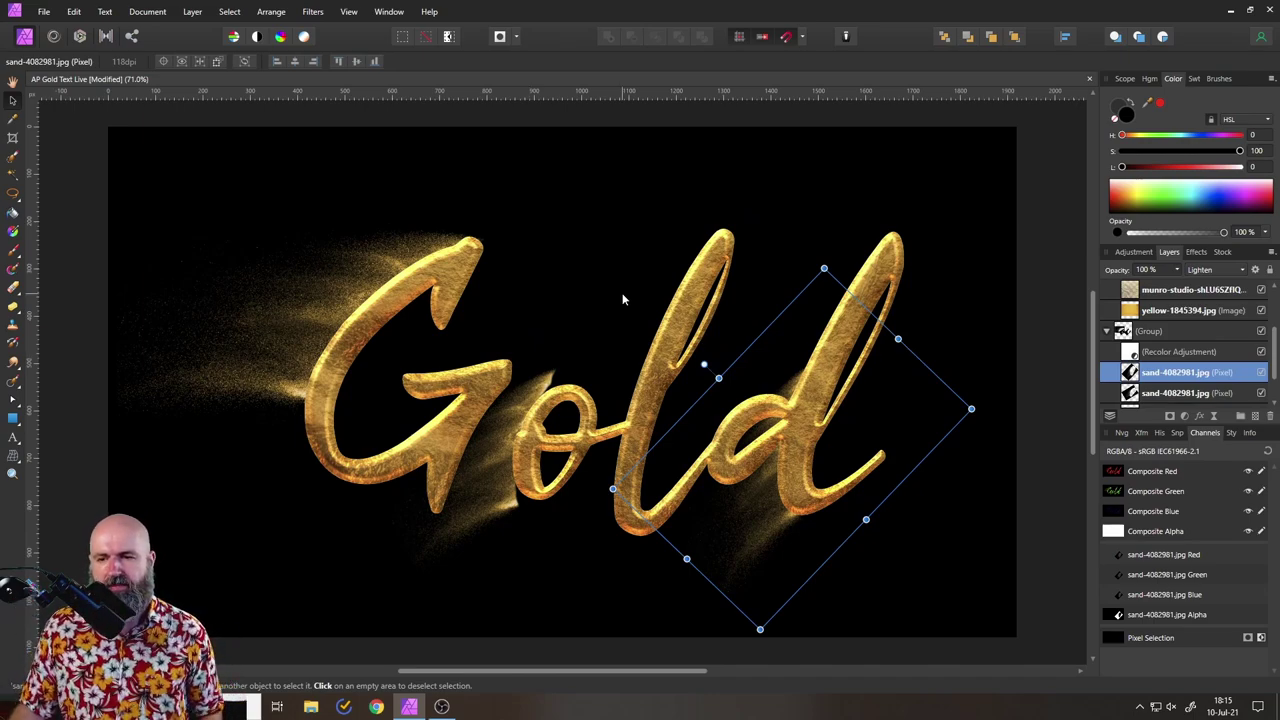
{"action": "scroll", "coordinate": [1190, 374], "scroll_direction": "down", "scroll_amount": 1}
{"action": "left_click", "coordinate": [1129, 372]}
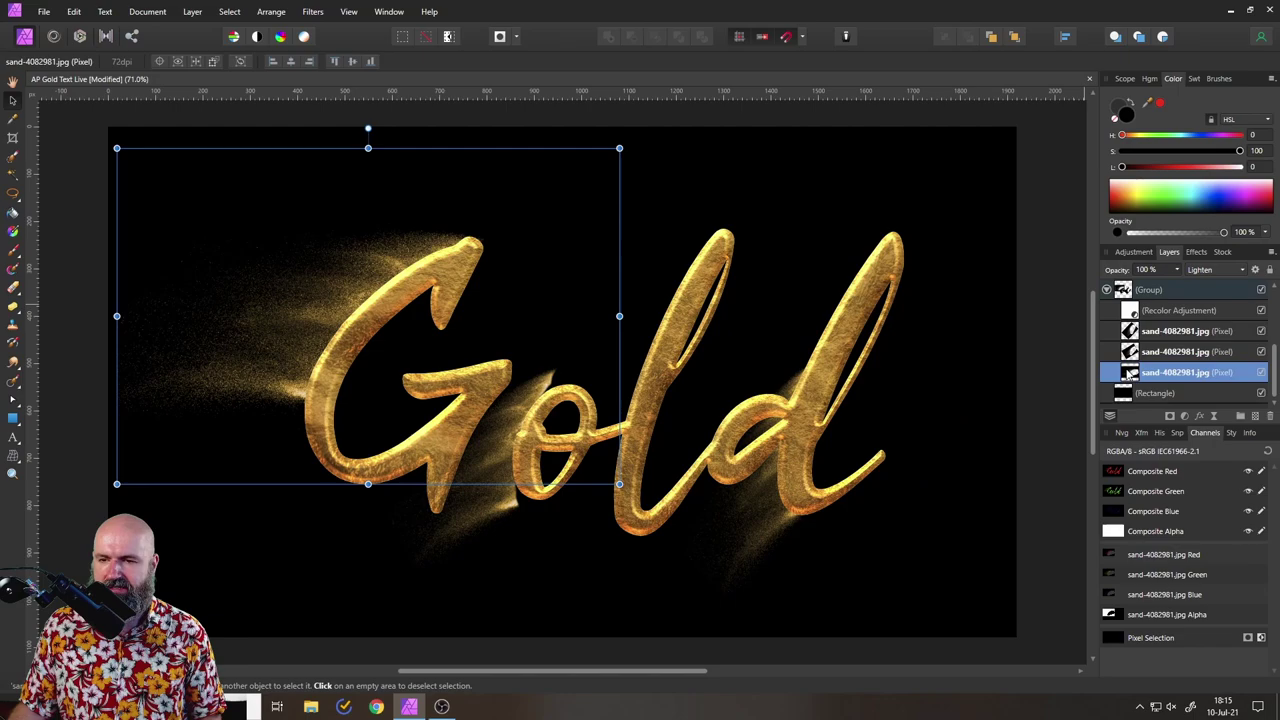
{"action": "left_click_drag", "start_coordinate": [305, 323], "coordinate": [518, 381]}
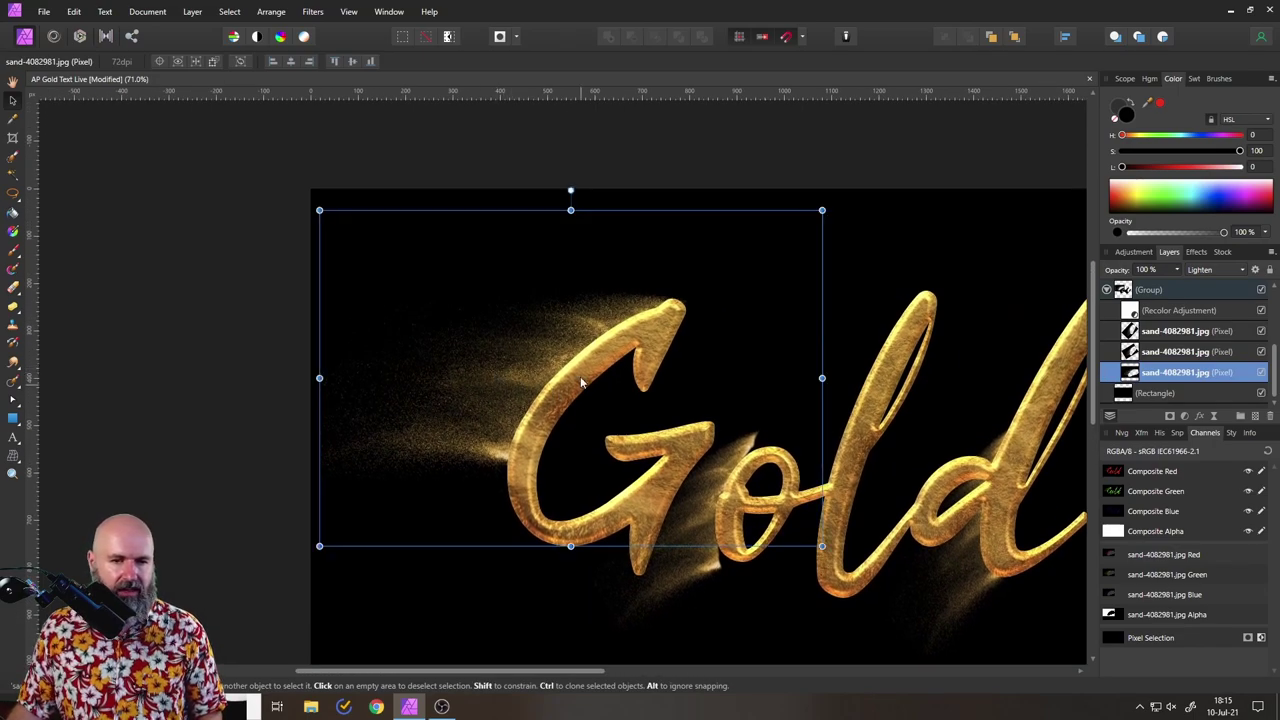
Add a mesh node to the lowest dust layer and bend its vertical and left mesh lines.
{"action": "scroll", "coordinate": [529, 380], "scroll_direction": "up", "scroll_amount": 4}
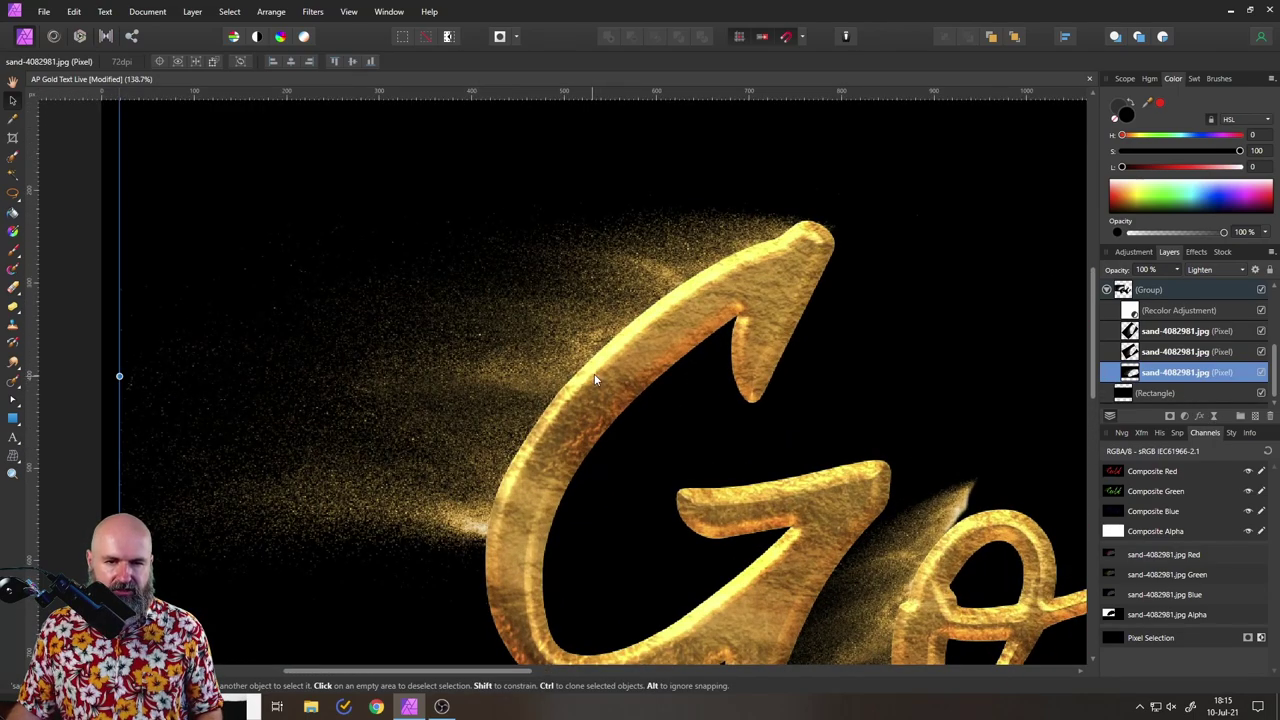
{"action": "left_click", "coordinate": [13, 455]}
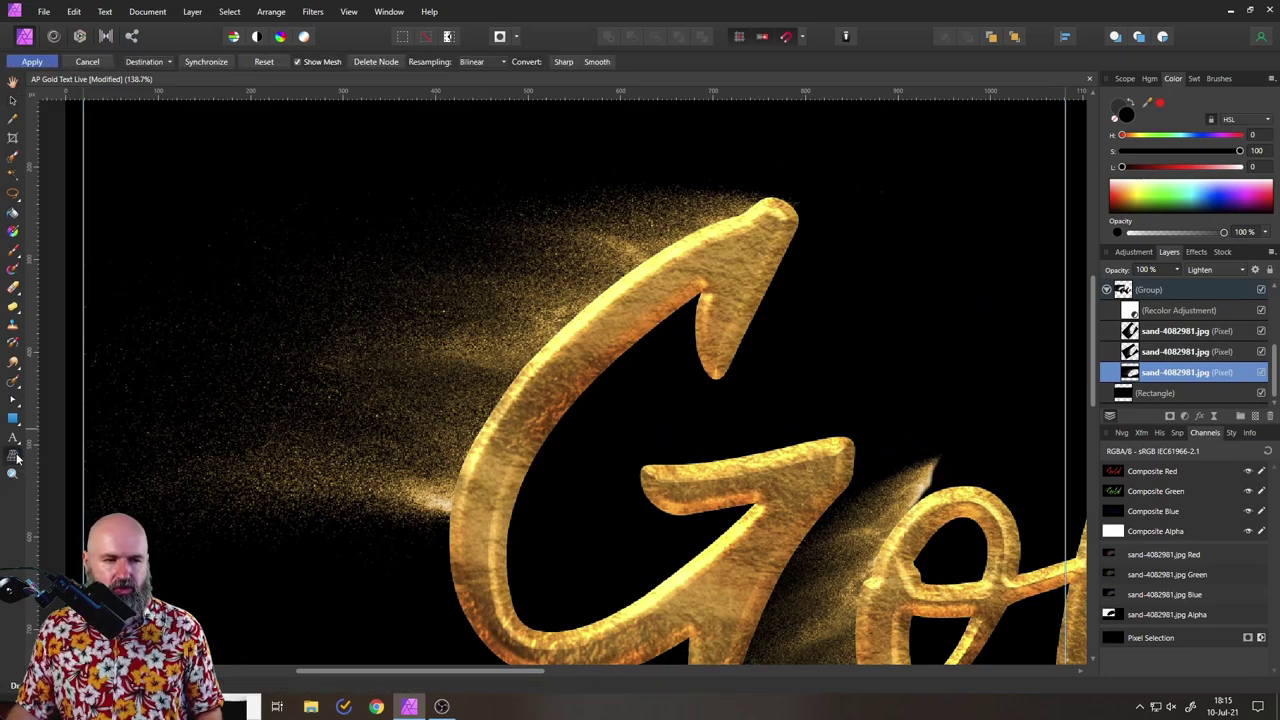
{"action": "double_click", "coordinate": [459, 366]}
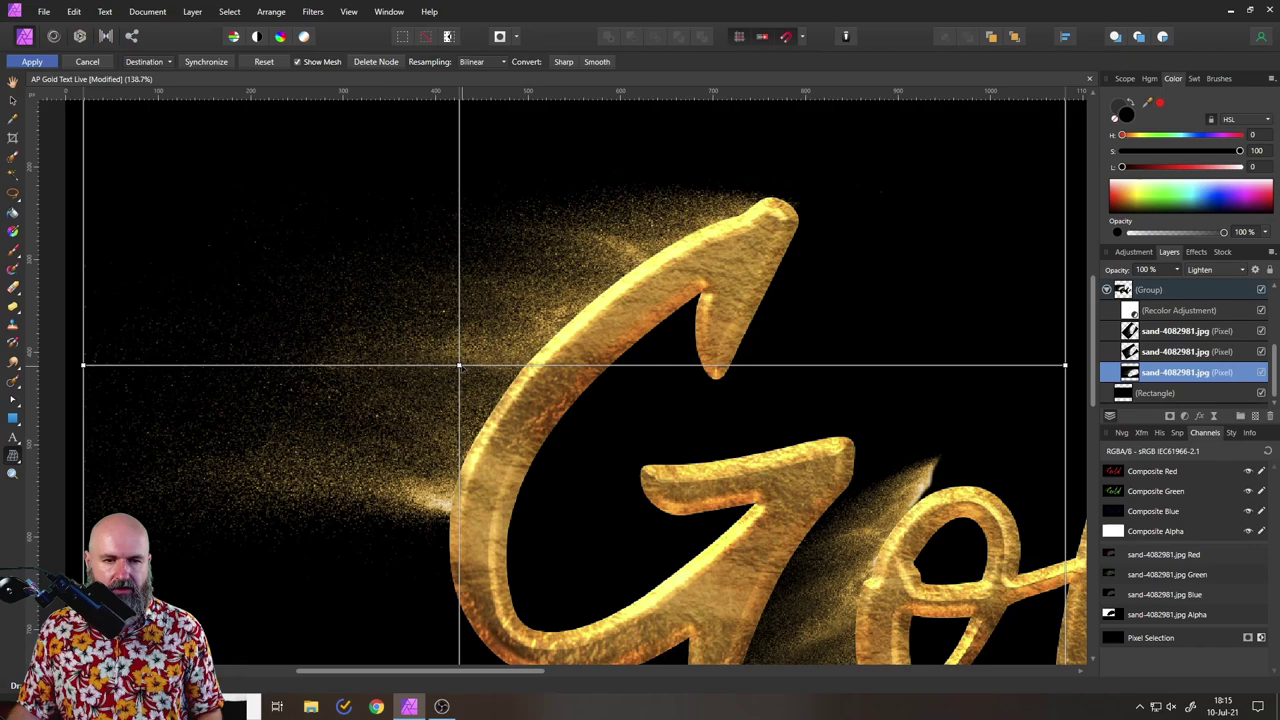
{"action": "left_click_drag", "start_coordinate": [459, 366], "coordinate": [431, 420]}
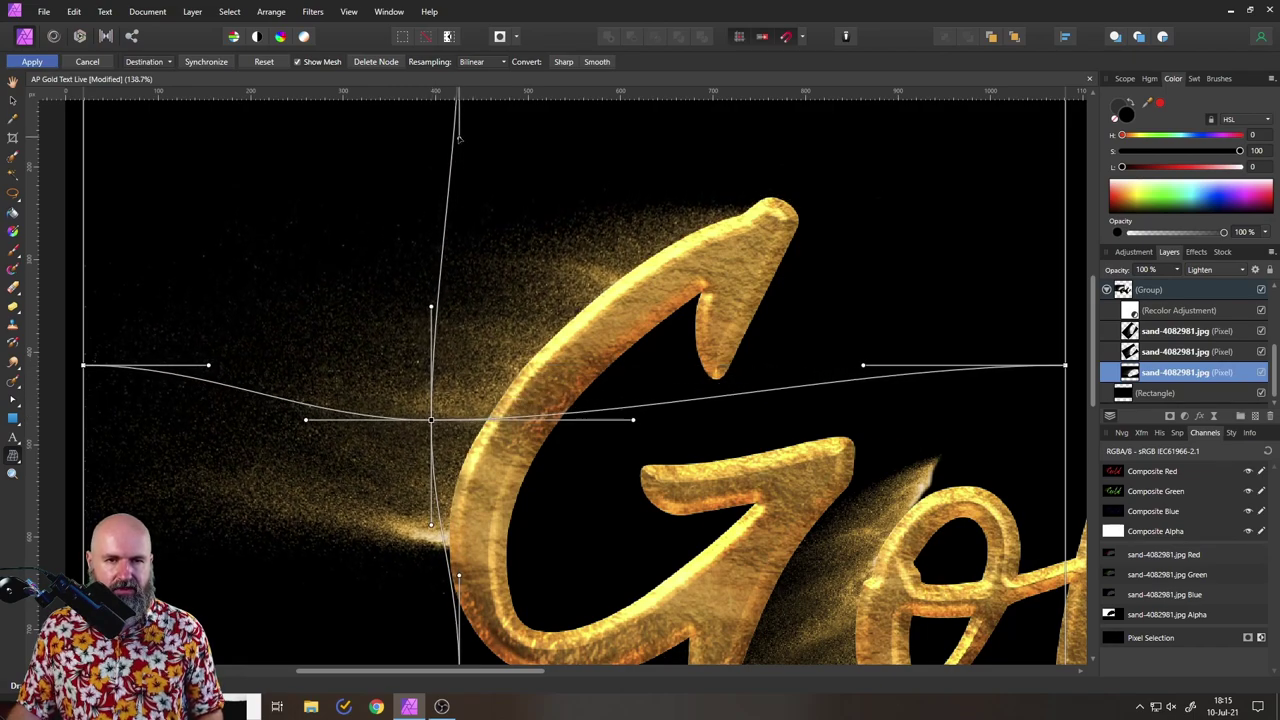
{"action": "left_click_drag", "start_coordinate": [459, 138], "coordinate": [571, 98]}
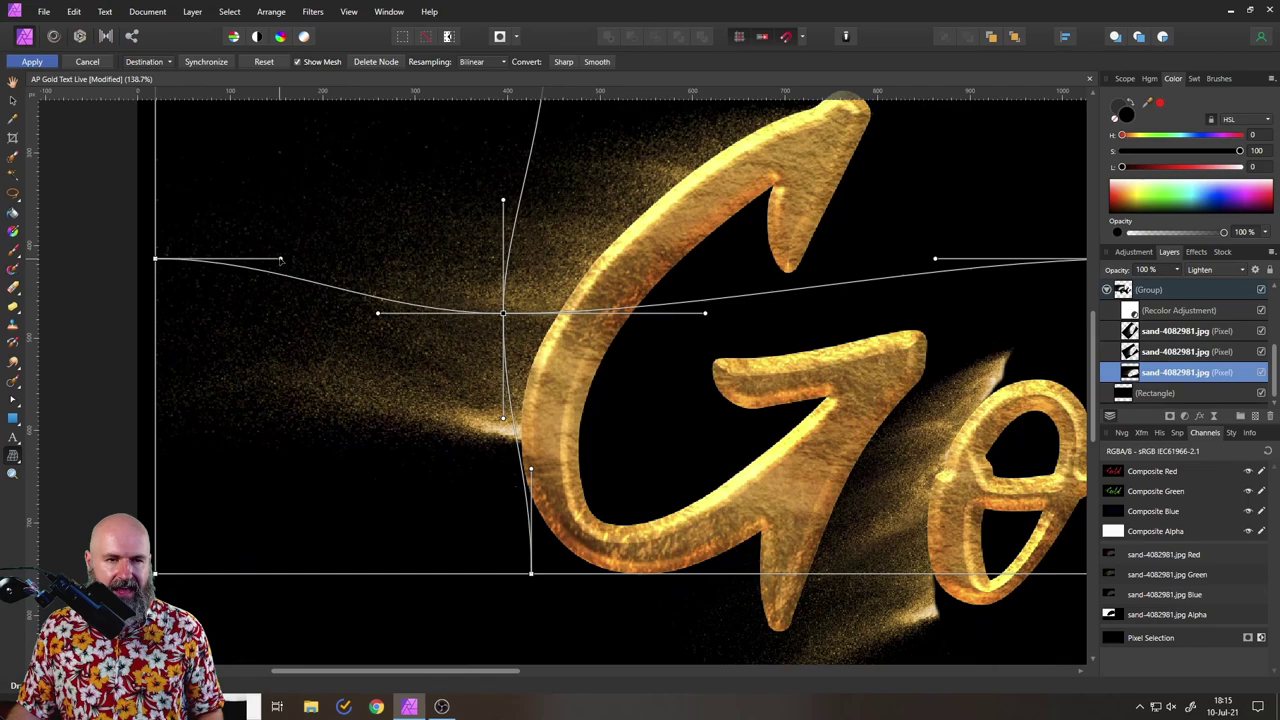
{"action": "left_click_drag", "start_coordinate": [281, 261], "coordinate": [343, 191]}
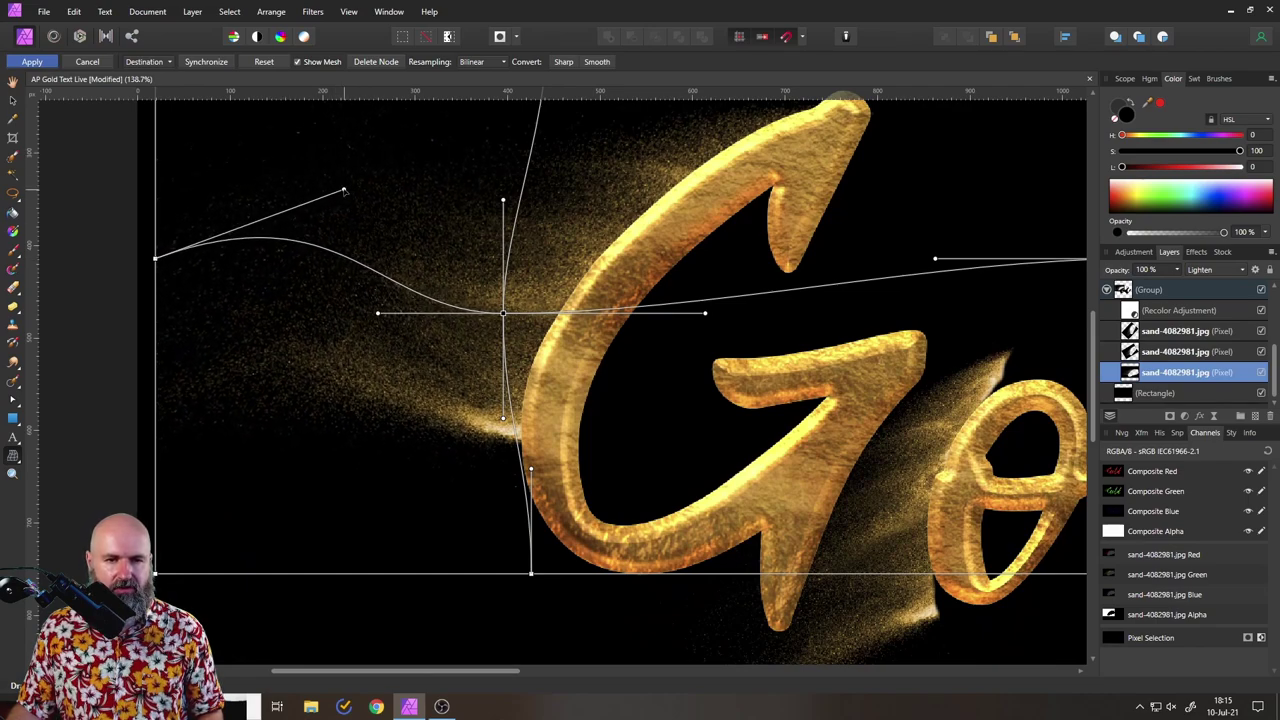
Reshape the lower mesh curve so the wisp sweeps left of the G, and apply the warp.
{"action": "scroll", "coordinate": [636, 406], "scroll_direction": "up", "scroll_amount": 1}
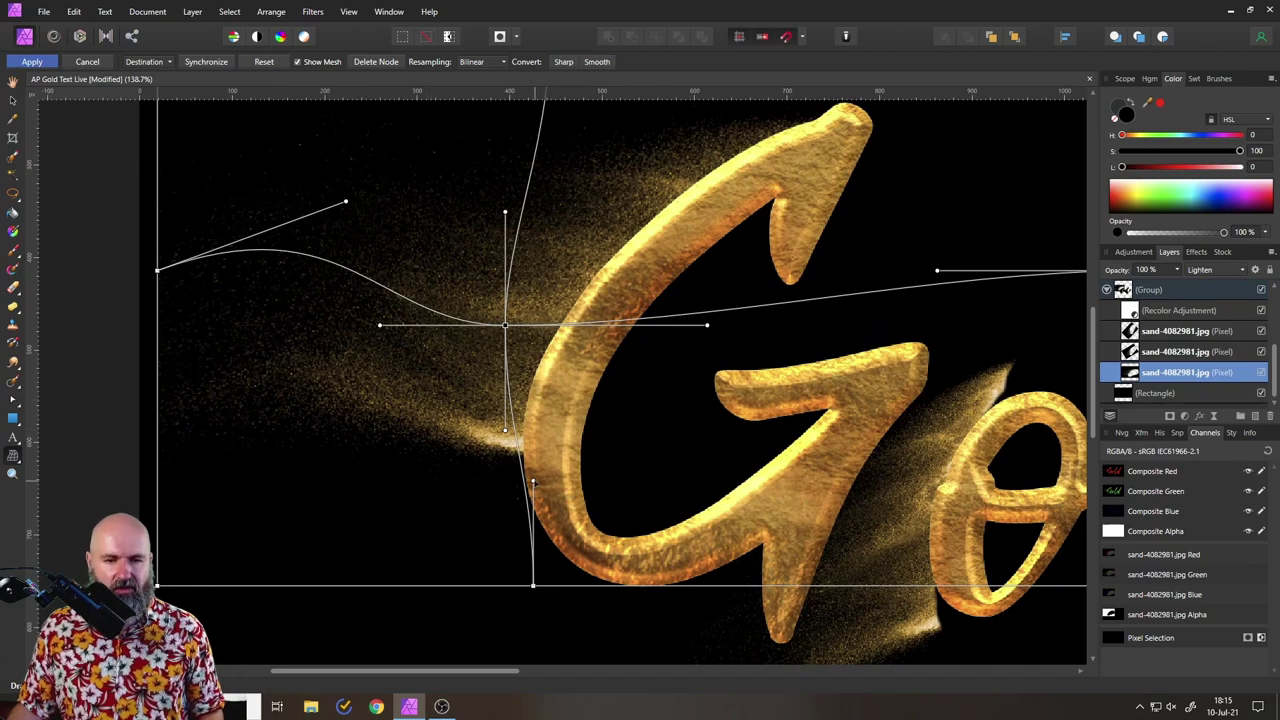
{"action": "left_click_drag", "start_coordinate": [533, 481], "coordinate": [561, 465]}
{"action": "left_click_drag", "start_coordinate": [505, 432], "coordinate": [486, 459]}
{"action": "scroll", "coordinate": [512, 450], "scroll_direction": "up", "scroll_amount": 5}
{"action": "scroll", "coordinate": [600, 400], "scroll_direction": "right", "scroll_amount": 3}
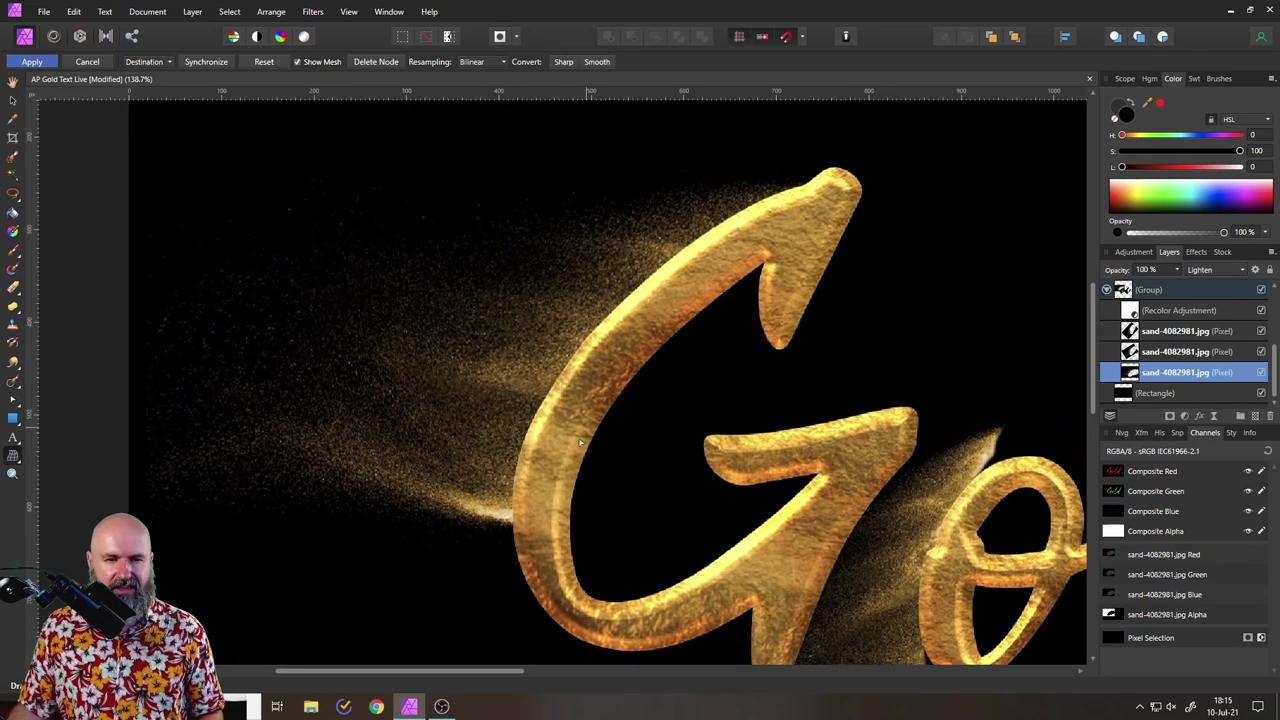
{"action": "left_click", "coordinate": [50, 62]}
{"action": "scroll", "coordinate": [617, 337], "scroll_direction": "down", "scroll_amount": 7}
{"action": "scroll", "coordinate": [640, 290], "scroll_direction": "right", "scroll_amount": 5}
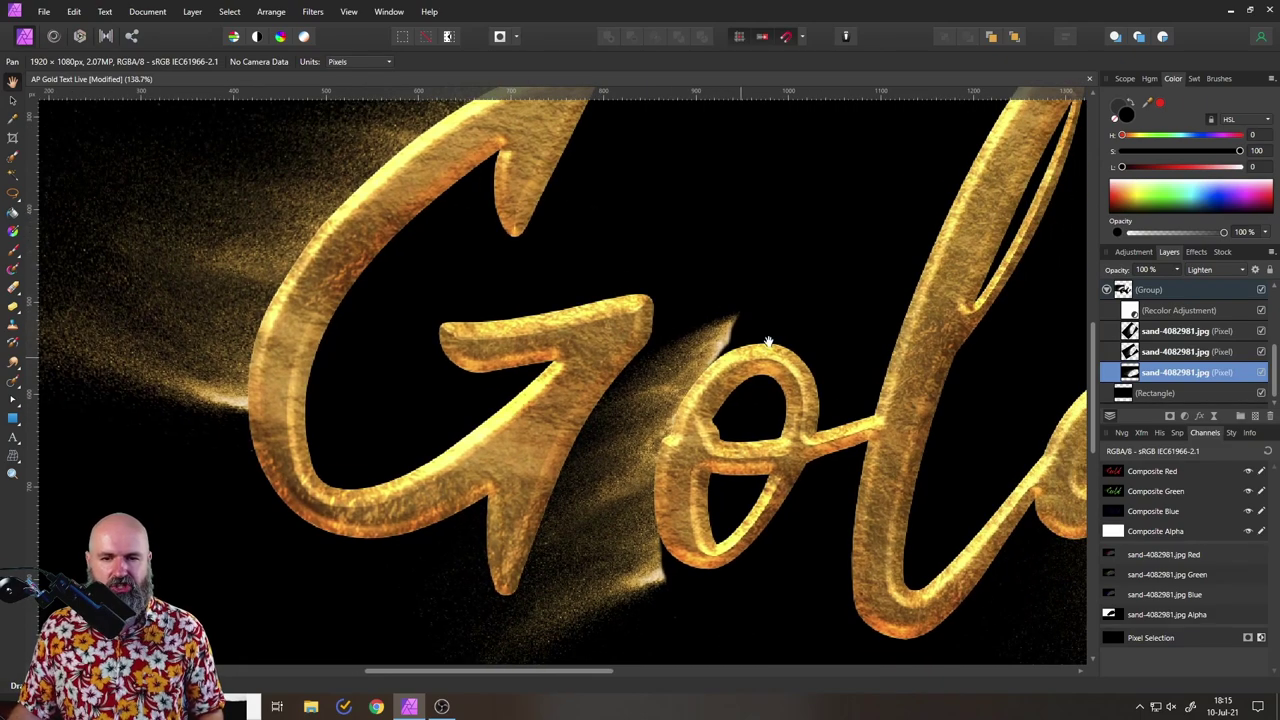
{"action": "left_click", "coordinate": [1132, 351]}
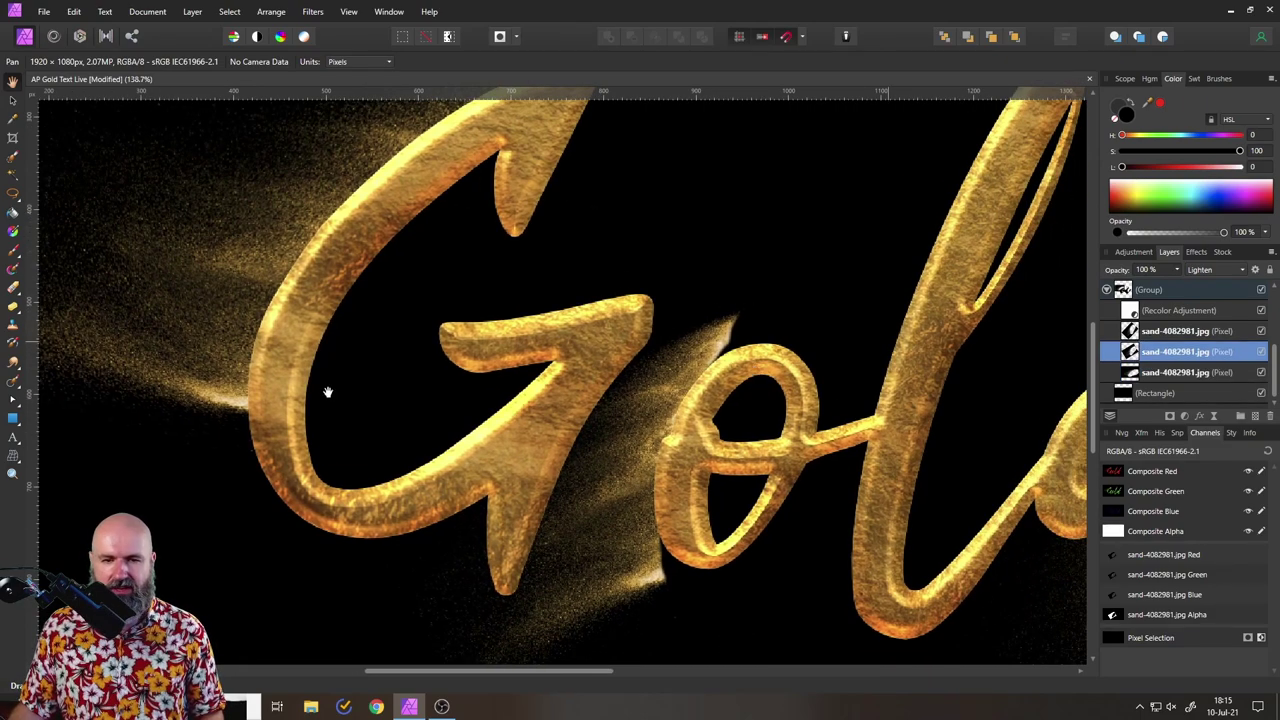
Add mesh nodes on the middle dust layer and bend the dust above and left of the o.
{"action": "left_click", "coordinate": [14, 455]}
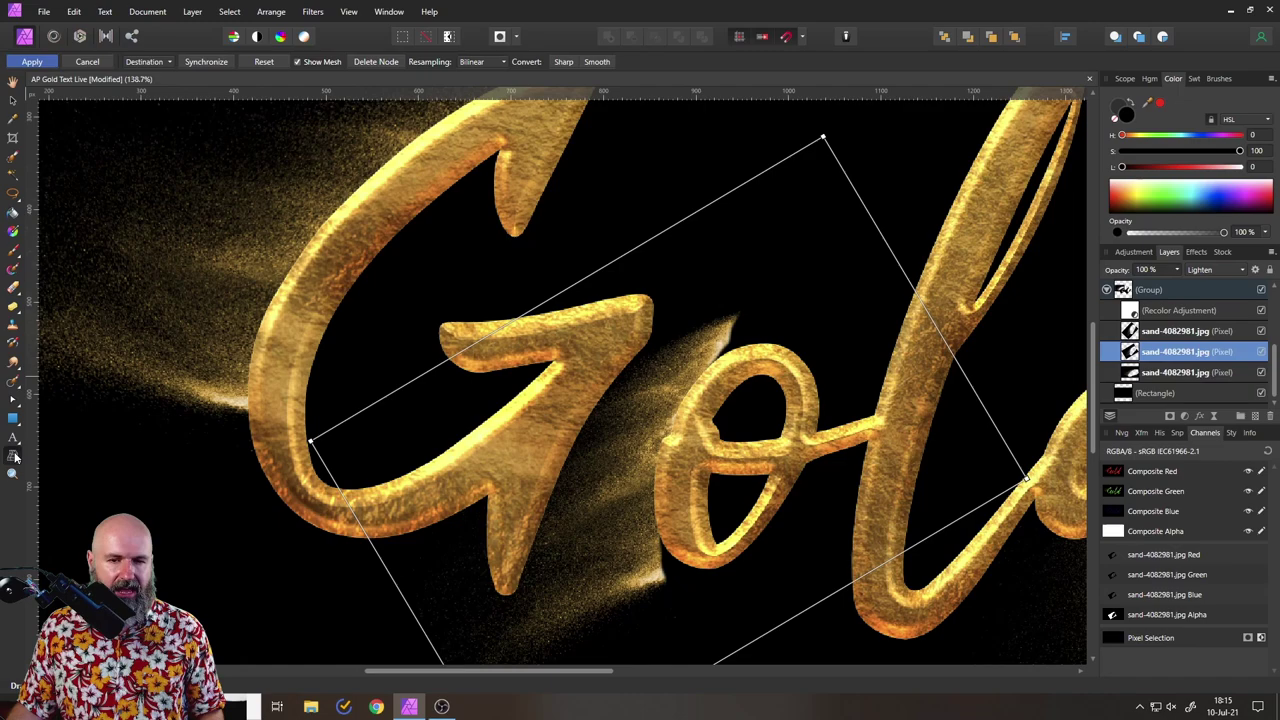
{"action": "double_click", "coordinate": [641, 487]}
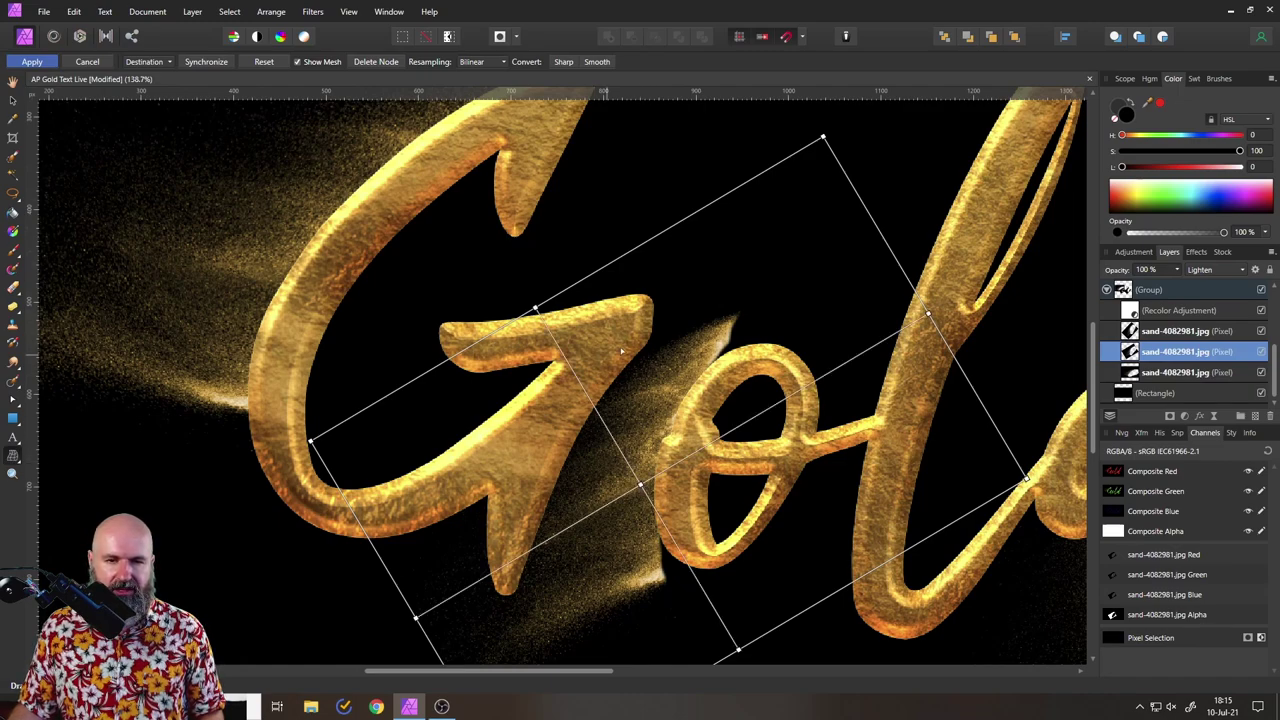
{"action": "double_click", "coordinate": [712, 341]}
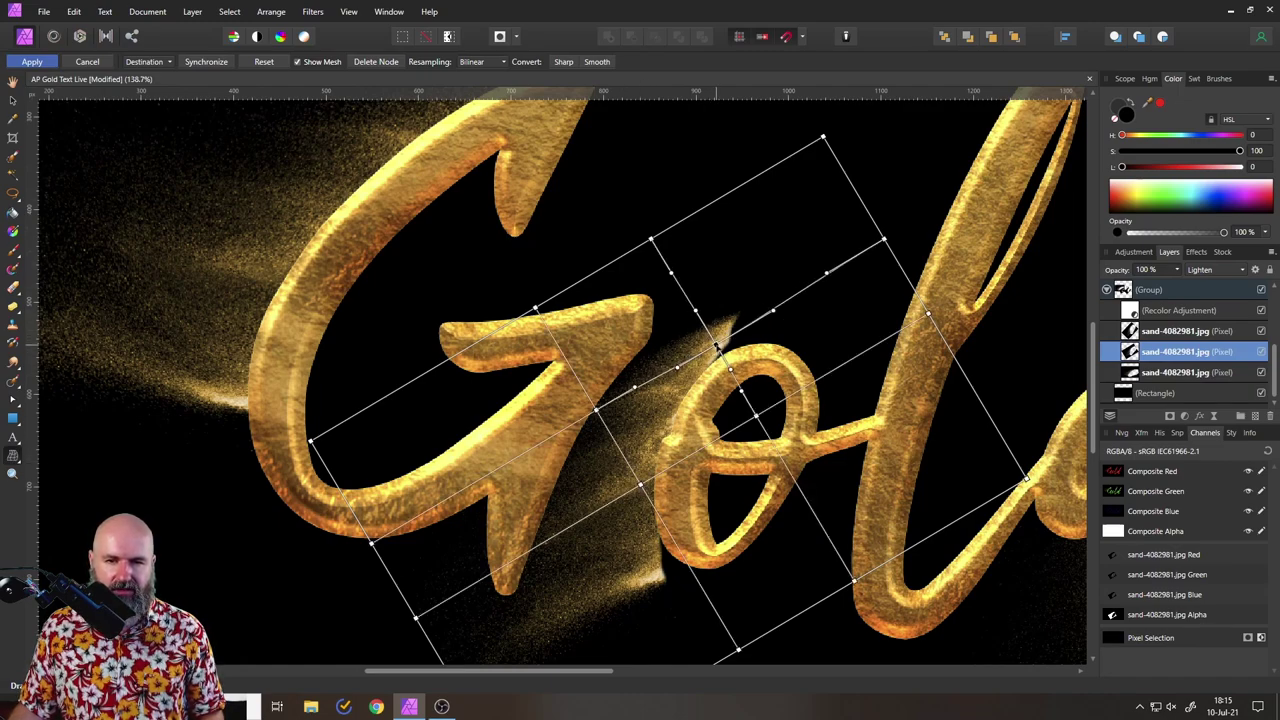
{"action": "left_click_drag", "start_coordinate": [712, 341], "coordinate": [726, 360]}
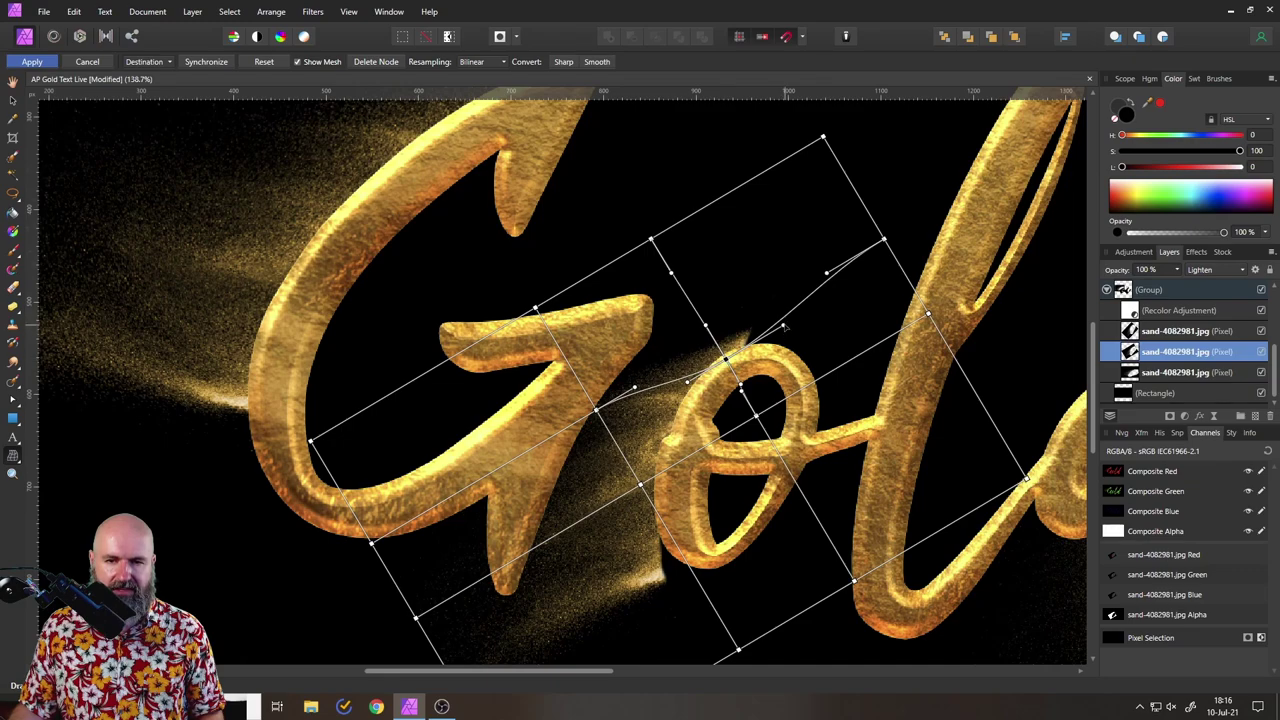
{"action": "left_click_drag", "start_coordinate": [786, 330], "coordinate": [811, 362]}
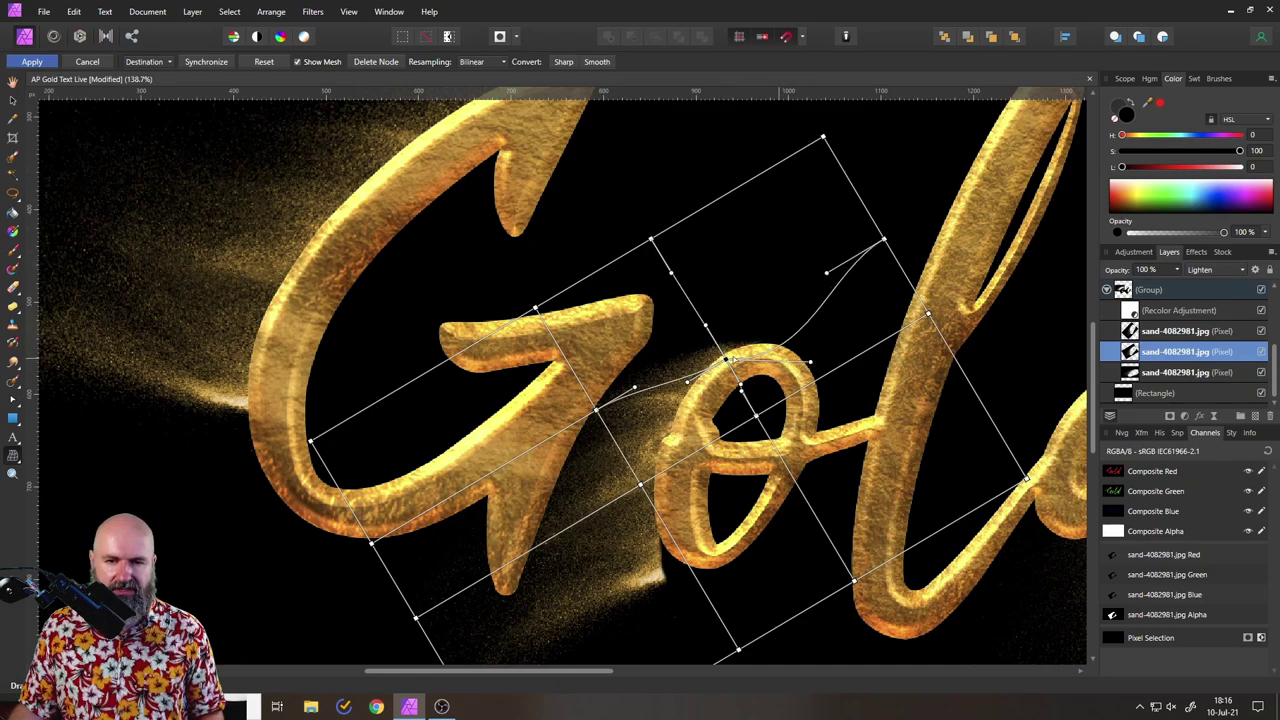
{"action": "left_click_drag", "start_coordinate": [688, 382], "coordinate": [657, 370]}
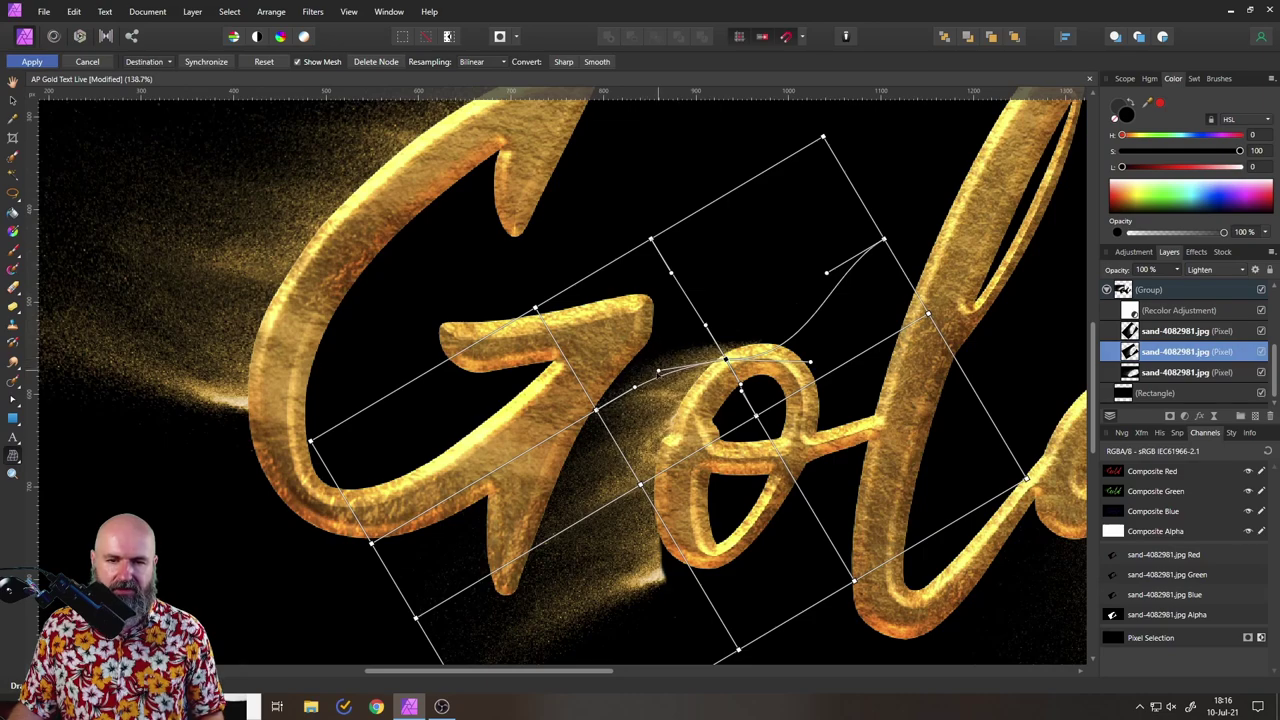
Pull the dust tail up around the o, refine the lower node, and apply the warp.
{"action": "scroll", "coordinate": [658, 468], "scroll_direction": "down", "scroll_amount": 3}
{"action": "double_click", "coordinate": [659, 463]}
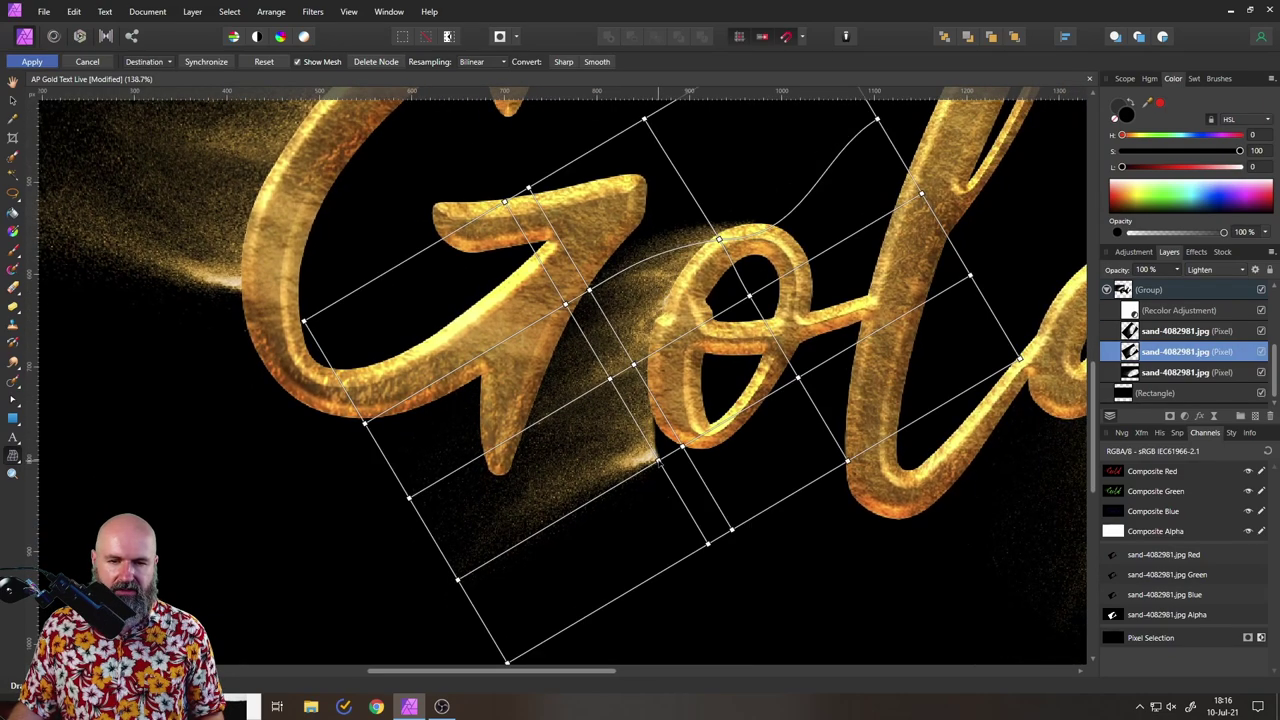
{"action": "mouse_move", "coordinate": [694, 486]}
{"action": "left_mouse_down"}
{"action": "mouse_move", "coordinate": [700, 500]}
{"action": "mouse_move", "coordinate": [704, 470]}
{"action": "left_mouse_up"}
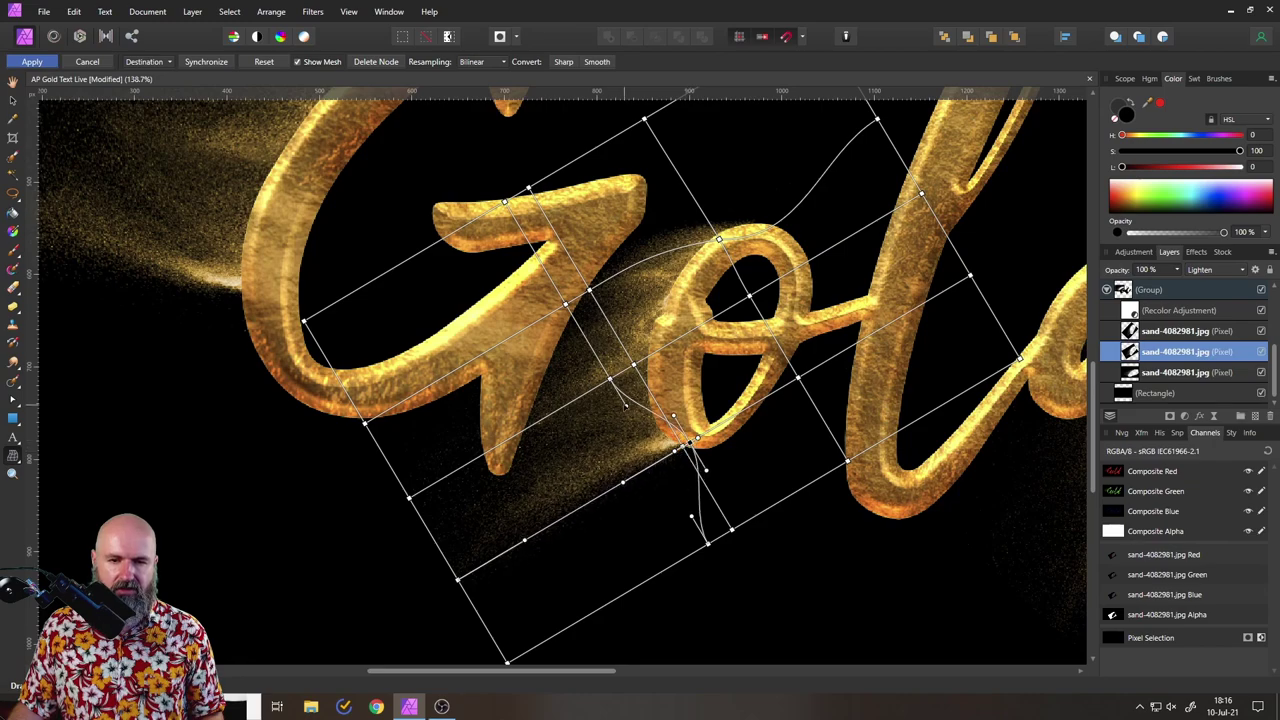
{"action": "left_click_drag", "start_coordinate": [626, 406], "coordinate": [593, 454]}
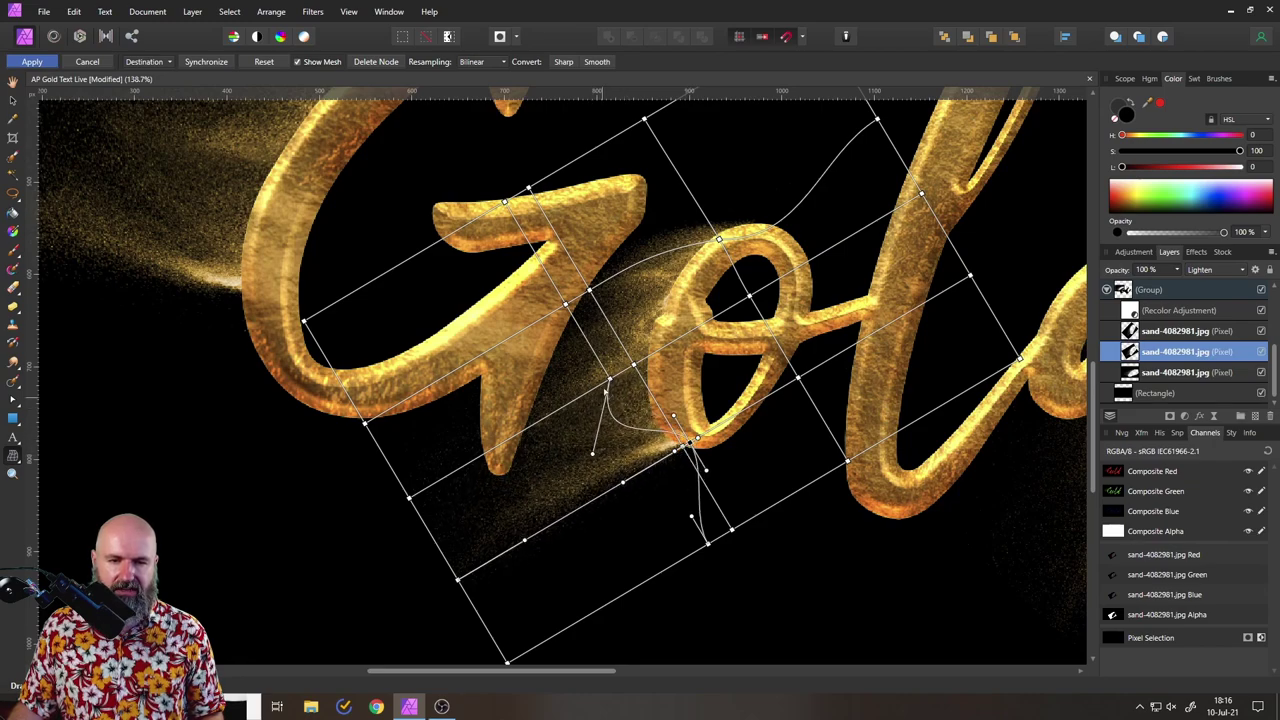
{"action": "left_click_drag", "start_coordinate": [609, 380], "coordinate": [647, 368]}
{"action": "left_click", "coordinate": [591, 410]}
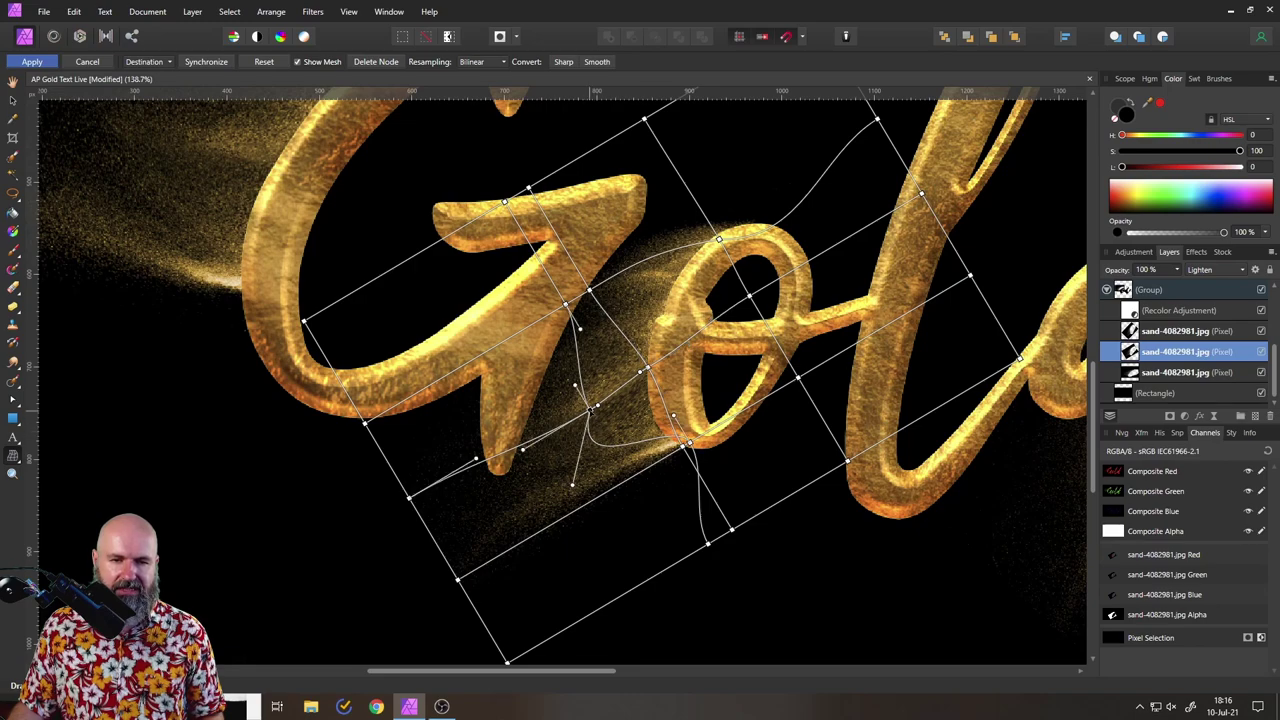
{"action": "left_click_drag", "start_coordinate": [572, 486], "coordinate": [603, 459]}
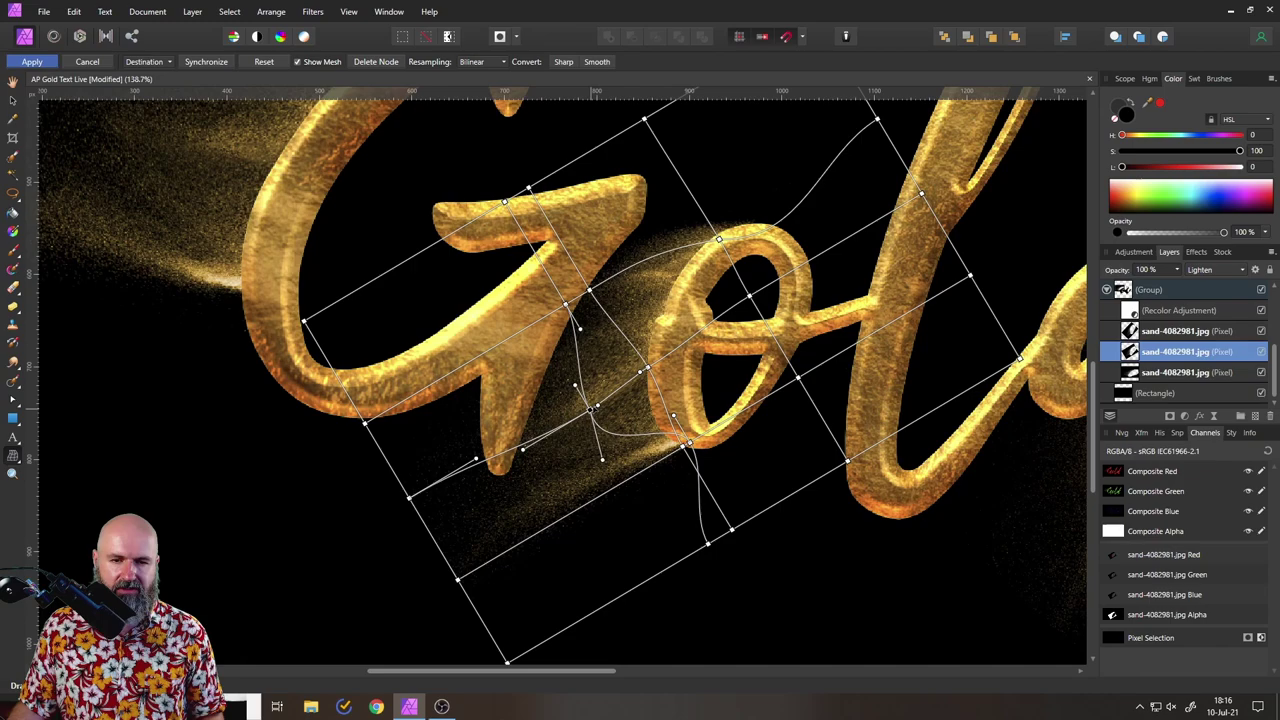
{"action": "left_click_drag", "start_coordinate": [593, 409], "coordinate": [621, 397]}
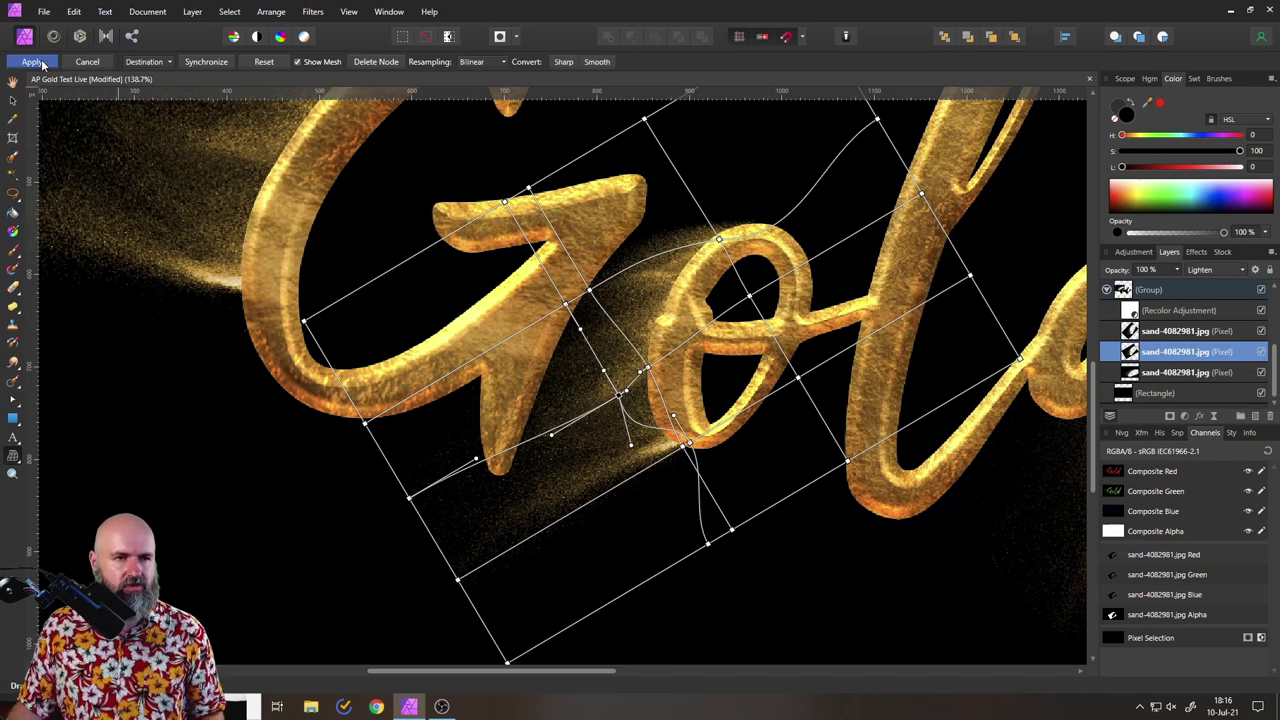
{"action": "left_click", "coordinate": [33, 62]}
On the top gold-dust layer, add a mesh node and bend the upper mesh lines near the d.
{"action": "left_click_drag", "start_coordinate": [931, 354], "coordinate": [465, 348]}
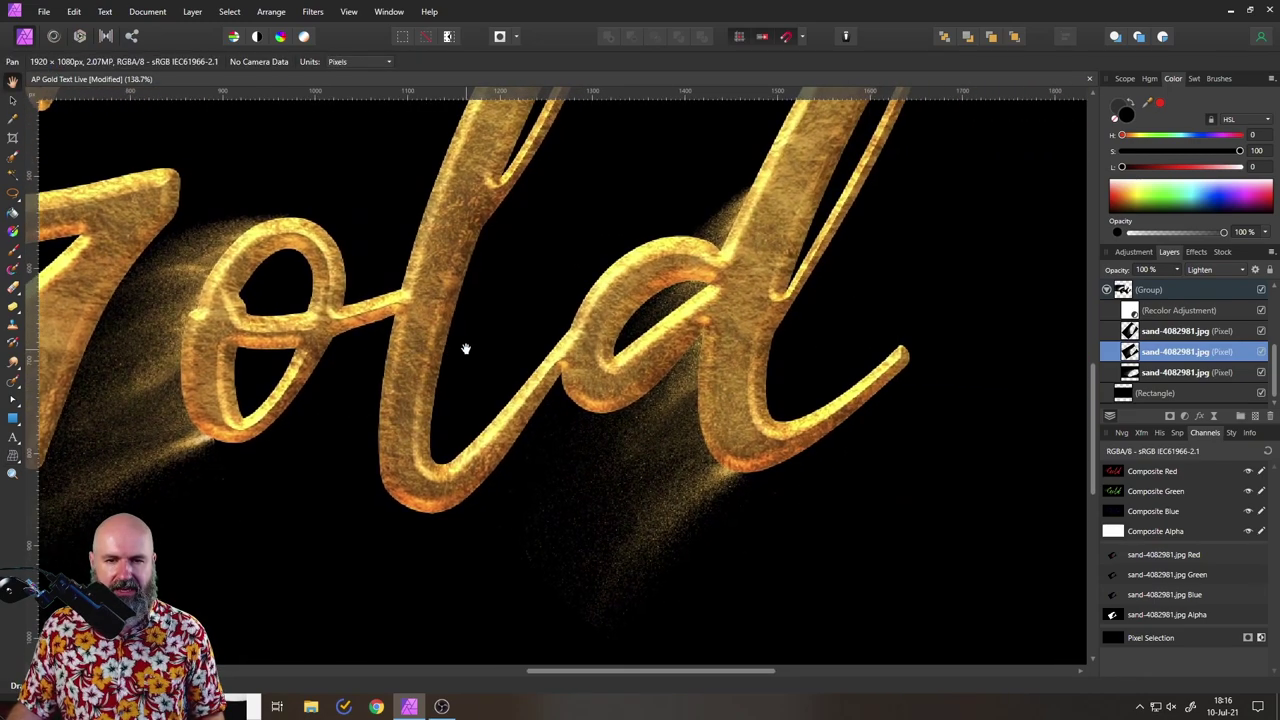
{"action": "left_click", "coordinate": [1142, 333]}
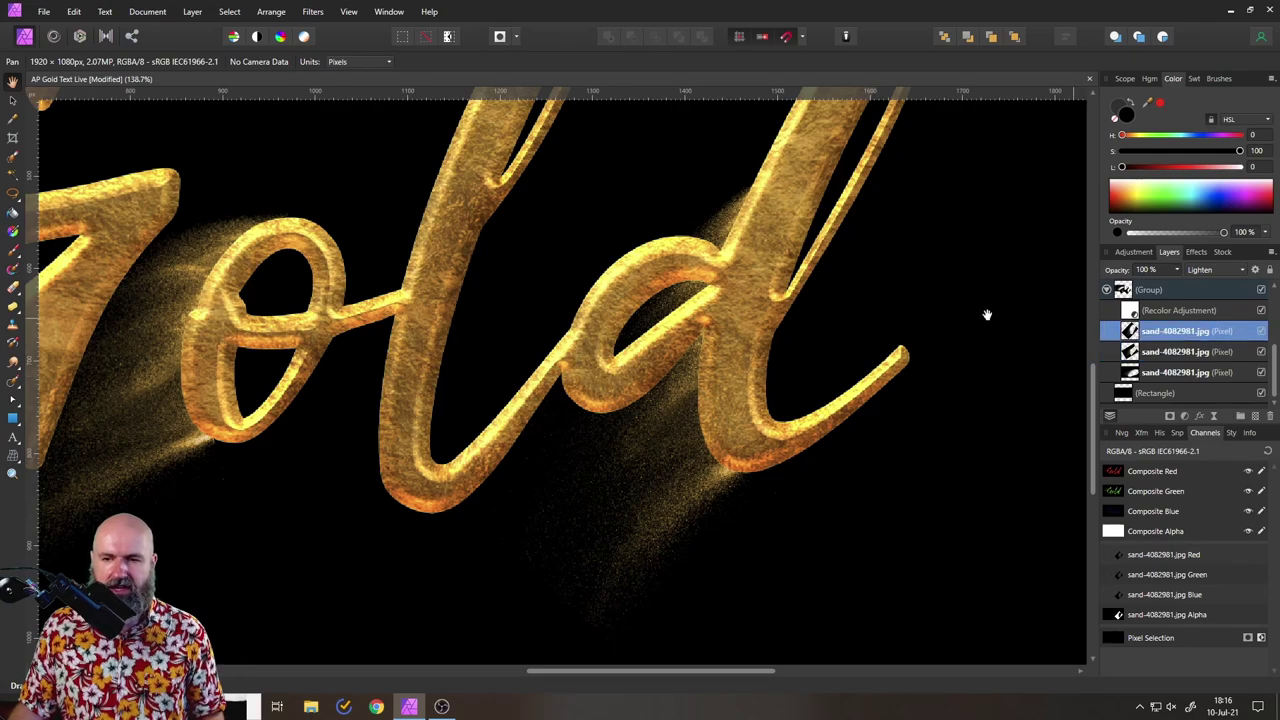
{"action": "left_click", "coordinate": [12, 455]}
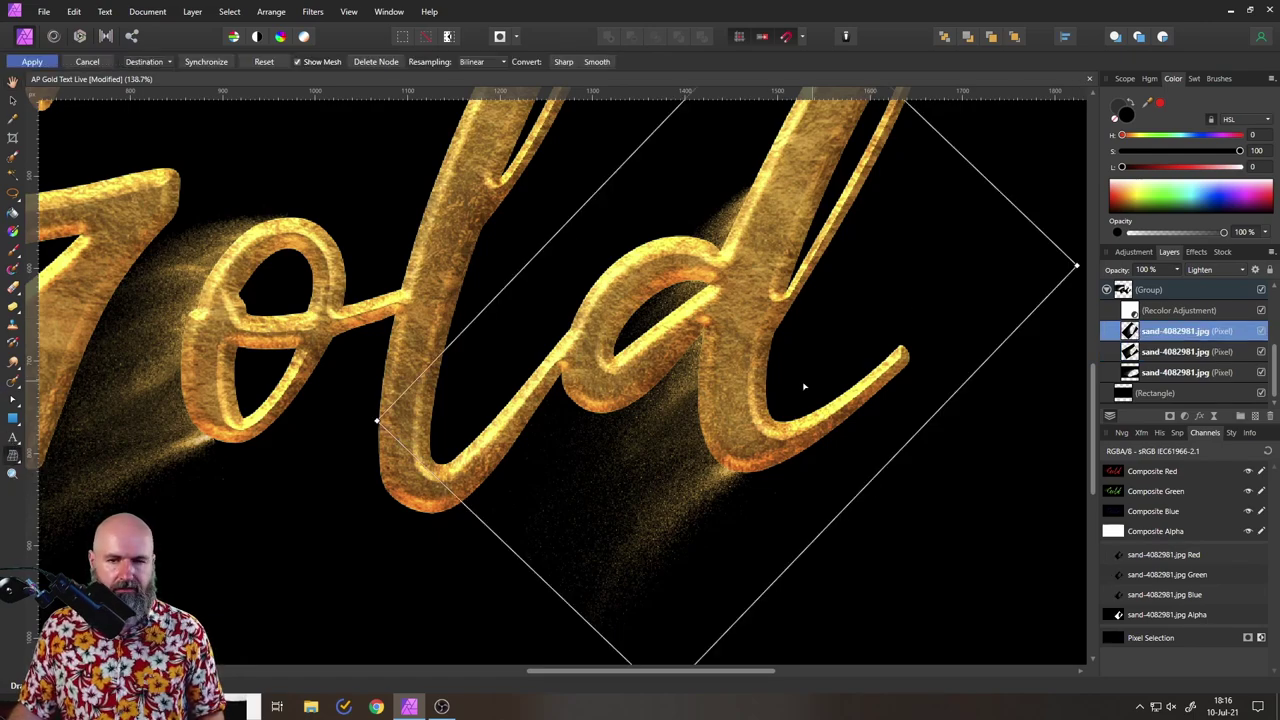
{"action": "left_click", "coordinate": [694, 381]}
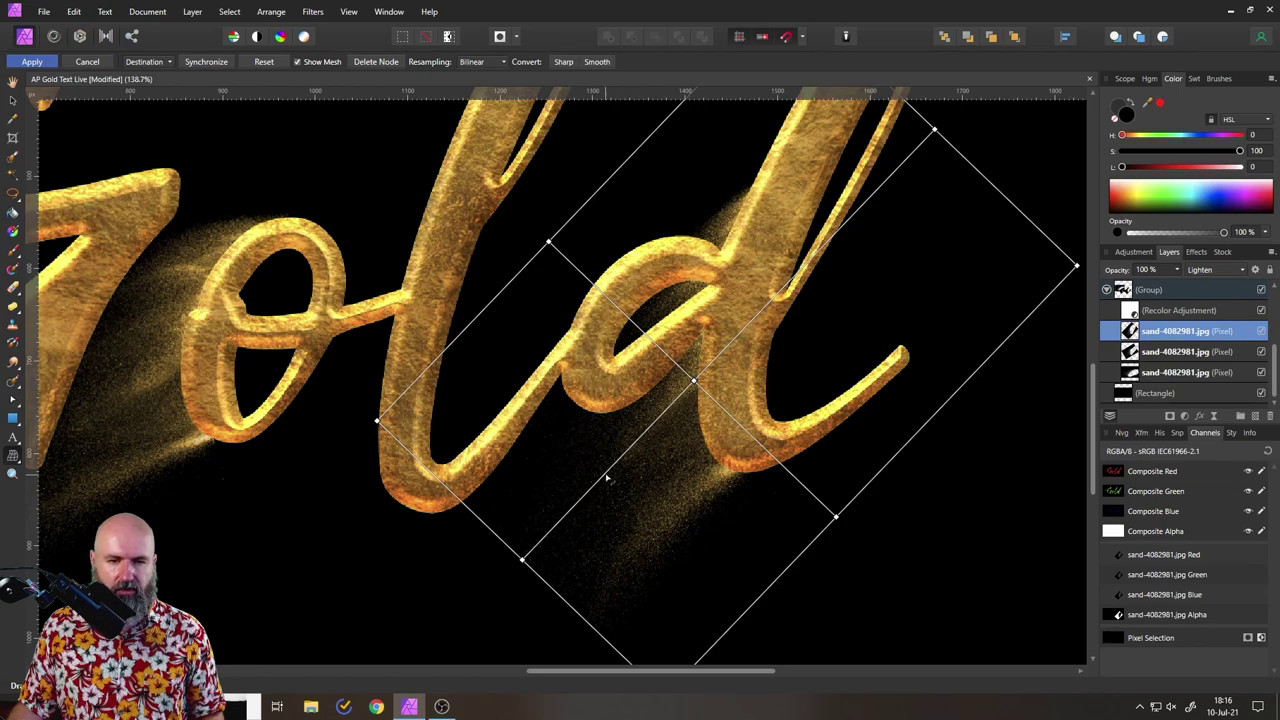
{"action": "left_click_drag", "start_coordinate": [606, 479], "coordinate": [589, 462]}
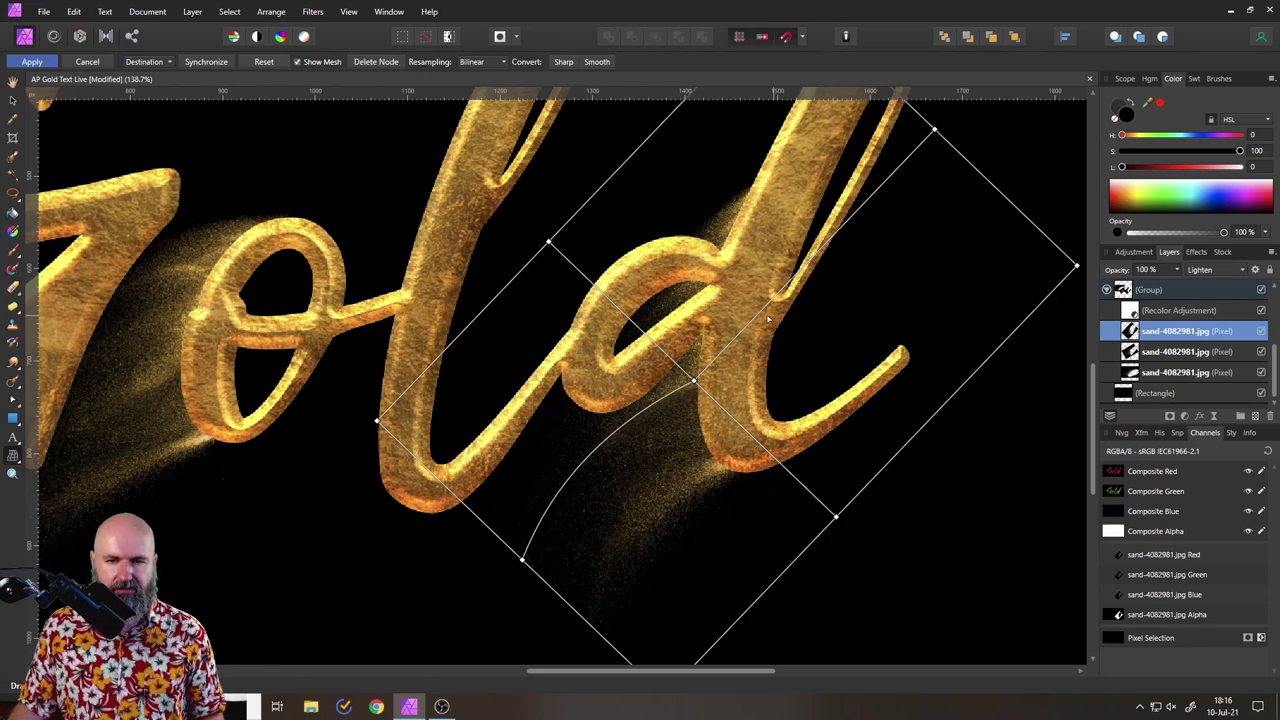
{"action": "left_click_drag", "start_coordinate": [763, 313], "coordinate": [779, 330]}
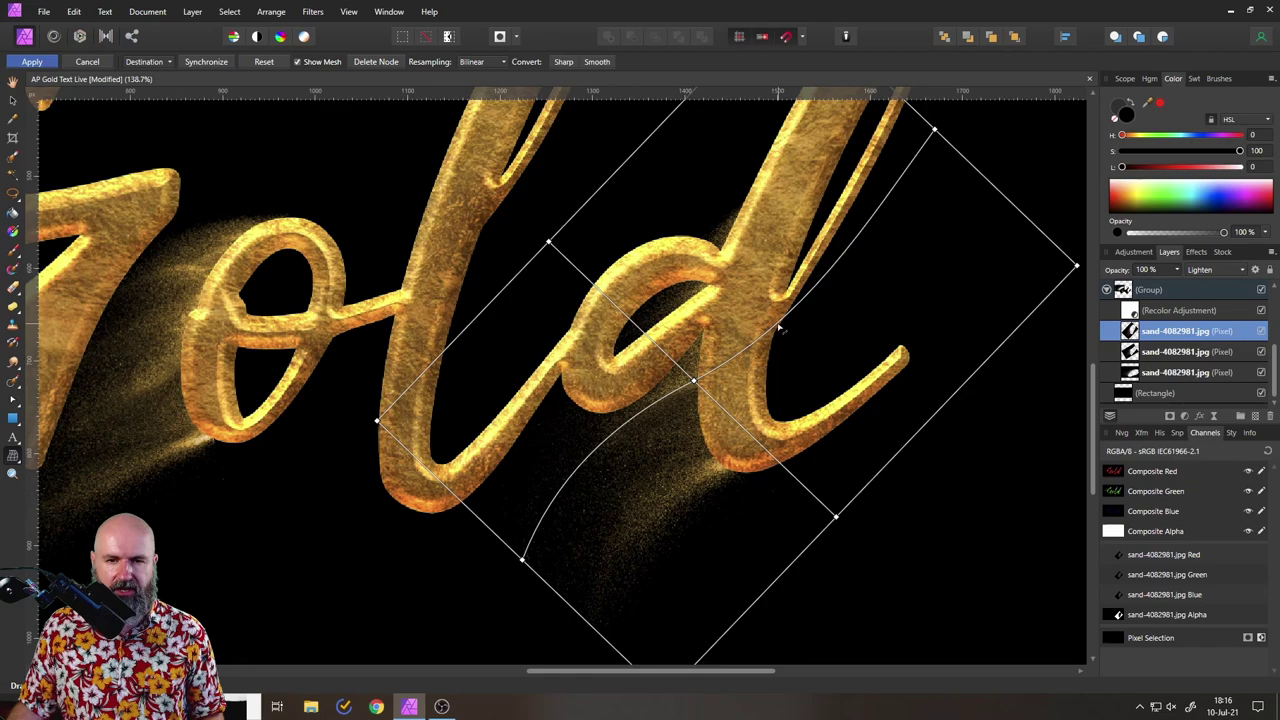
{"action": "left_click_drag", "start_coordinate": [597, 291], "coordinate": [597, 289]}
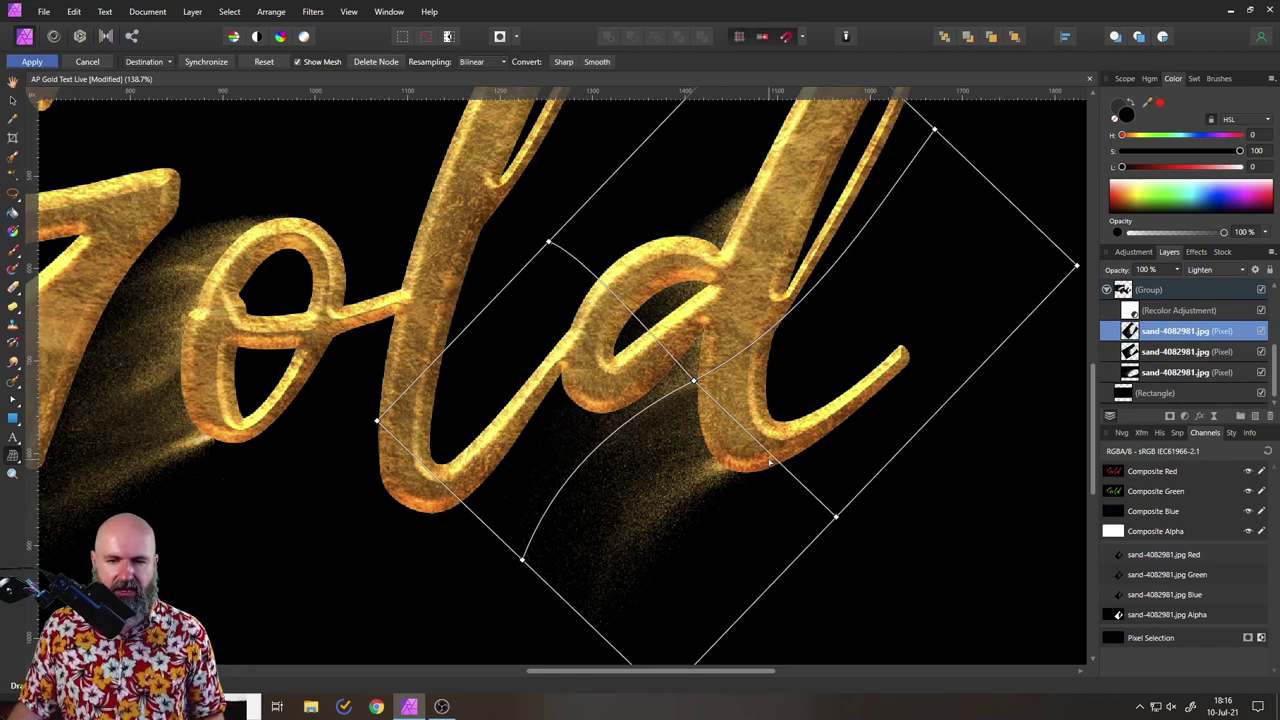
Add lower mesh nodes, curve the wisp's lower edge beneath the d, and apply the warp.
{"action": "left_click", "coordinate": [666, 524]}
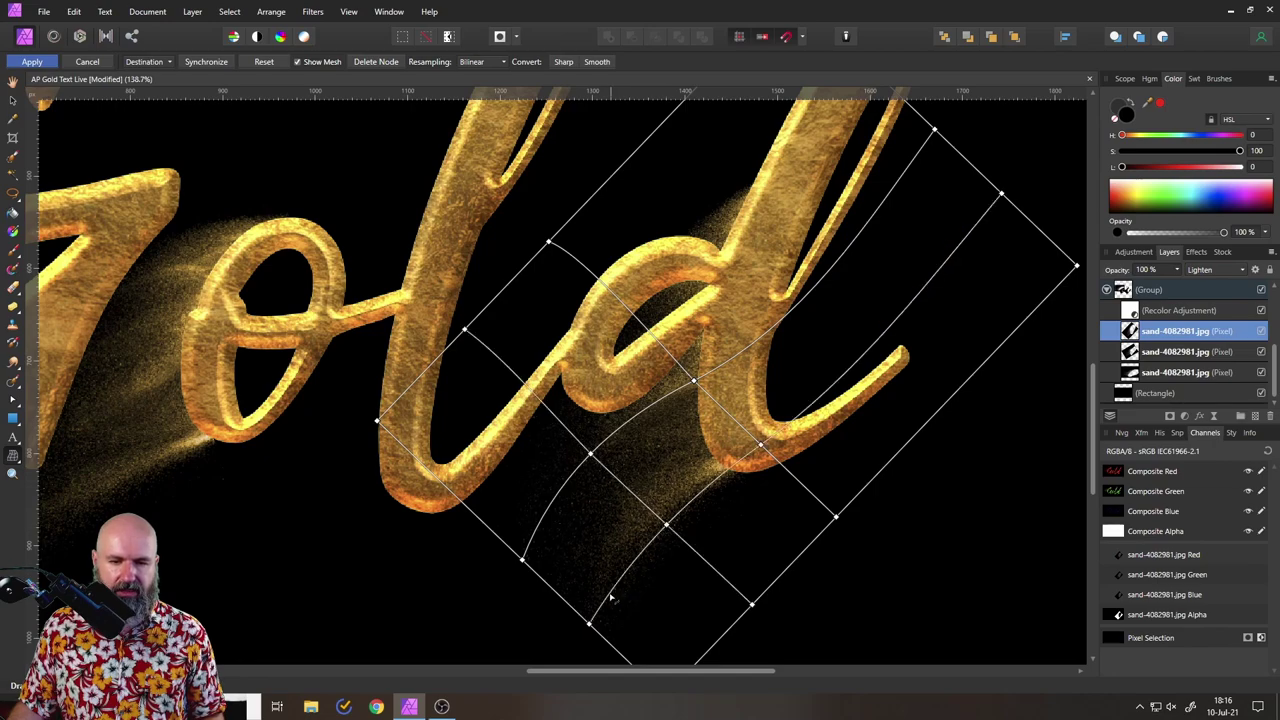
{"action": "left_click_drag", "start_coordinate": [611, 598], "coordinate": [531, 584]}
{"action": "left_click", "coordinate": [667, 526]}
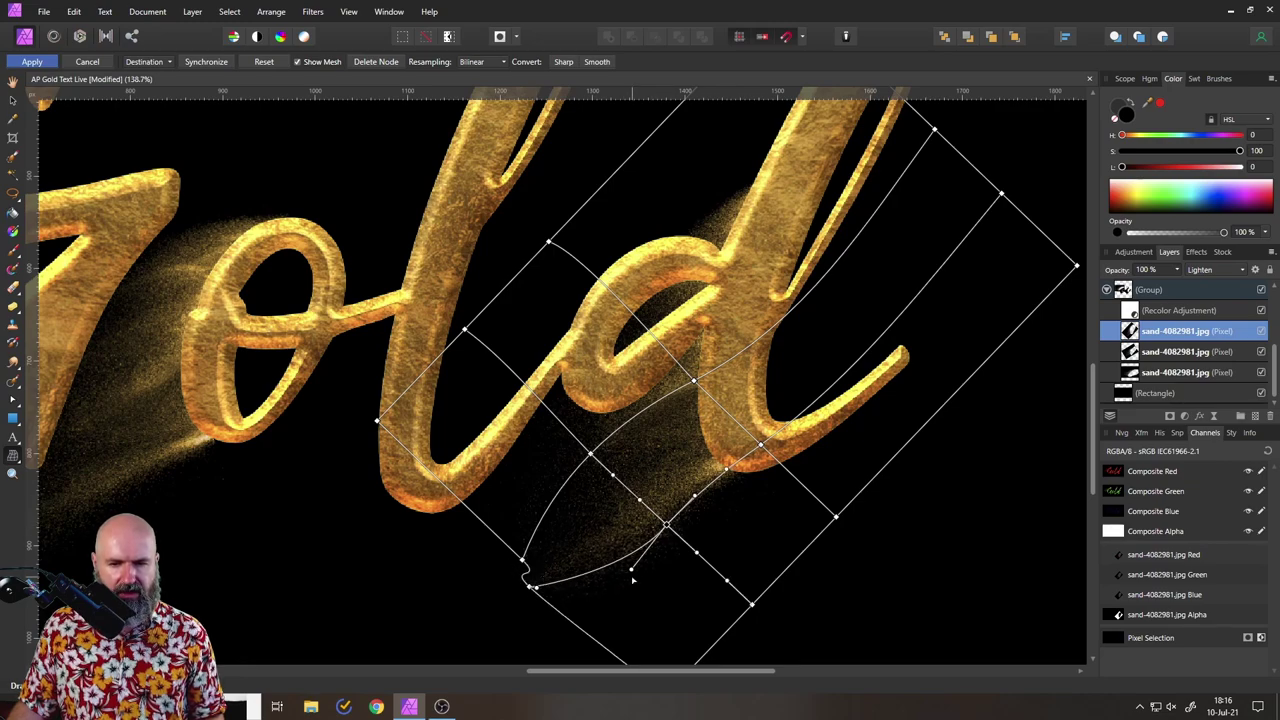
{"action": "left_click_drag", "start_coordinate": [631, 571], "coordinate": [614, 553]}
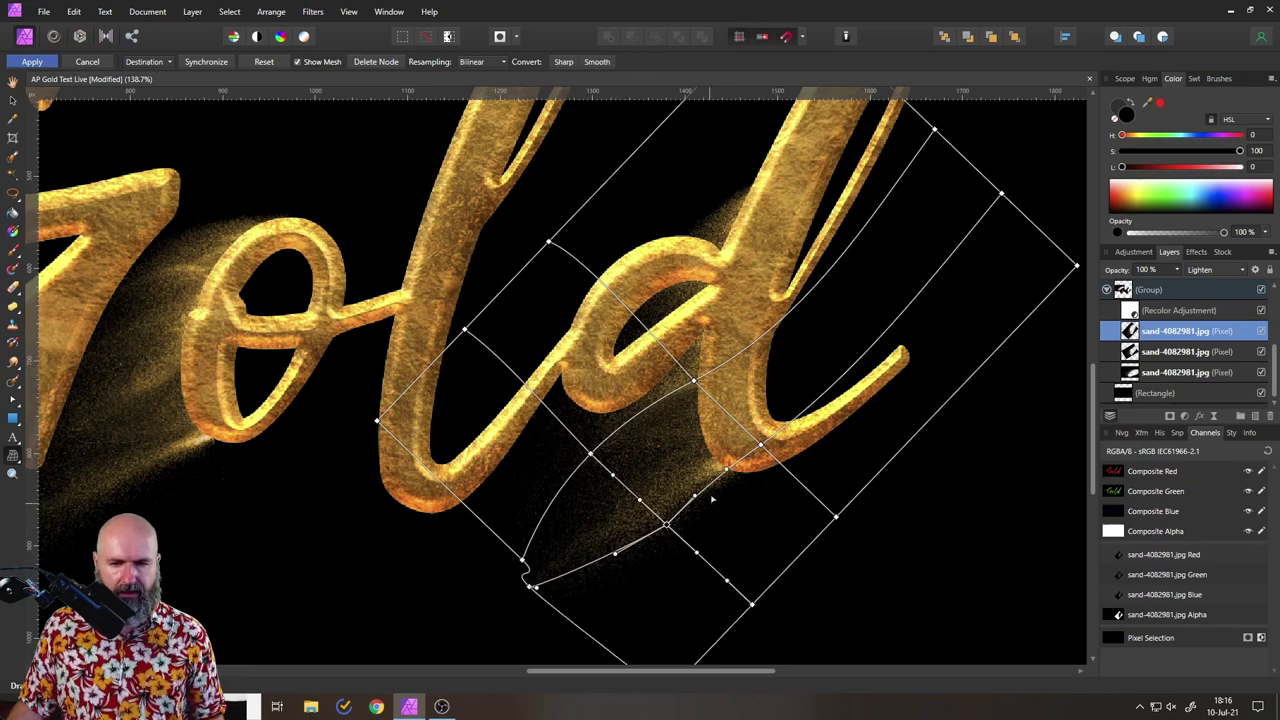
{"action": "left_click_drag", "start_coordinate": [694, 496], "coordinate": [666, 533]}
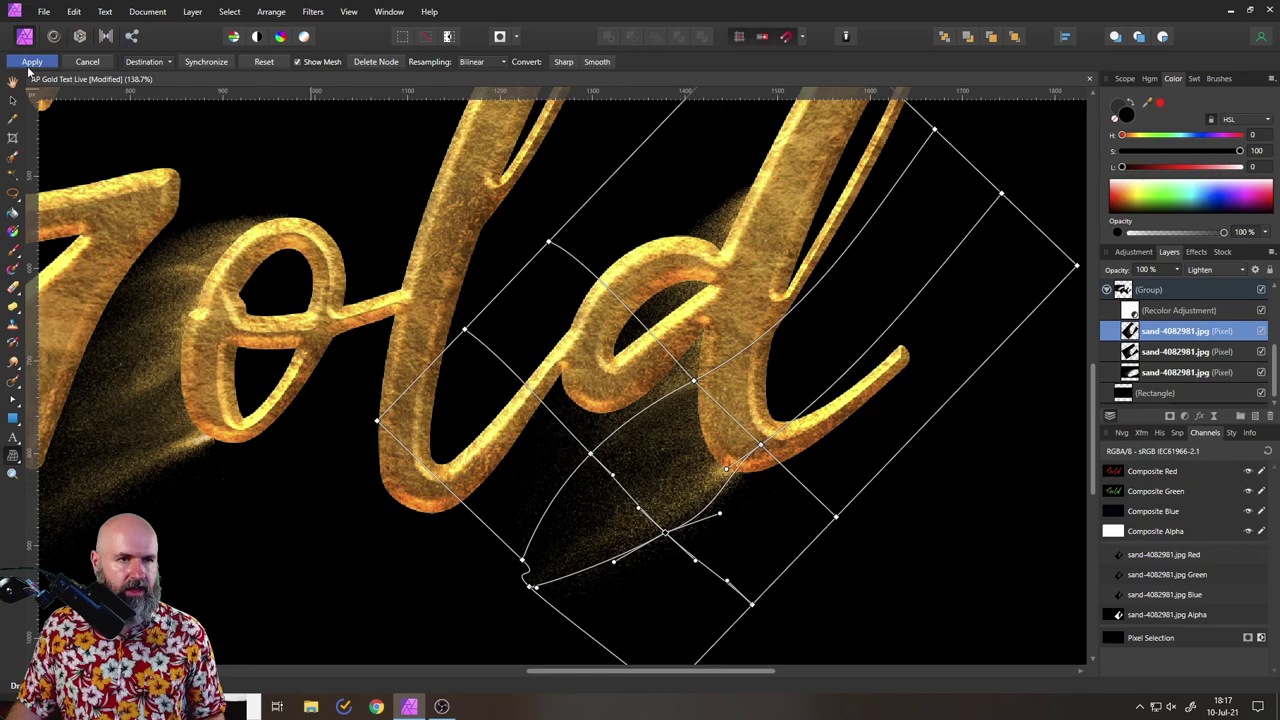
{"action": "left_click", "coordinate": [31, 63]}
Rename the group holding the sand layers to Sand.
{"action": "key", "text": "ctrl+0"}
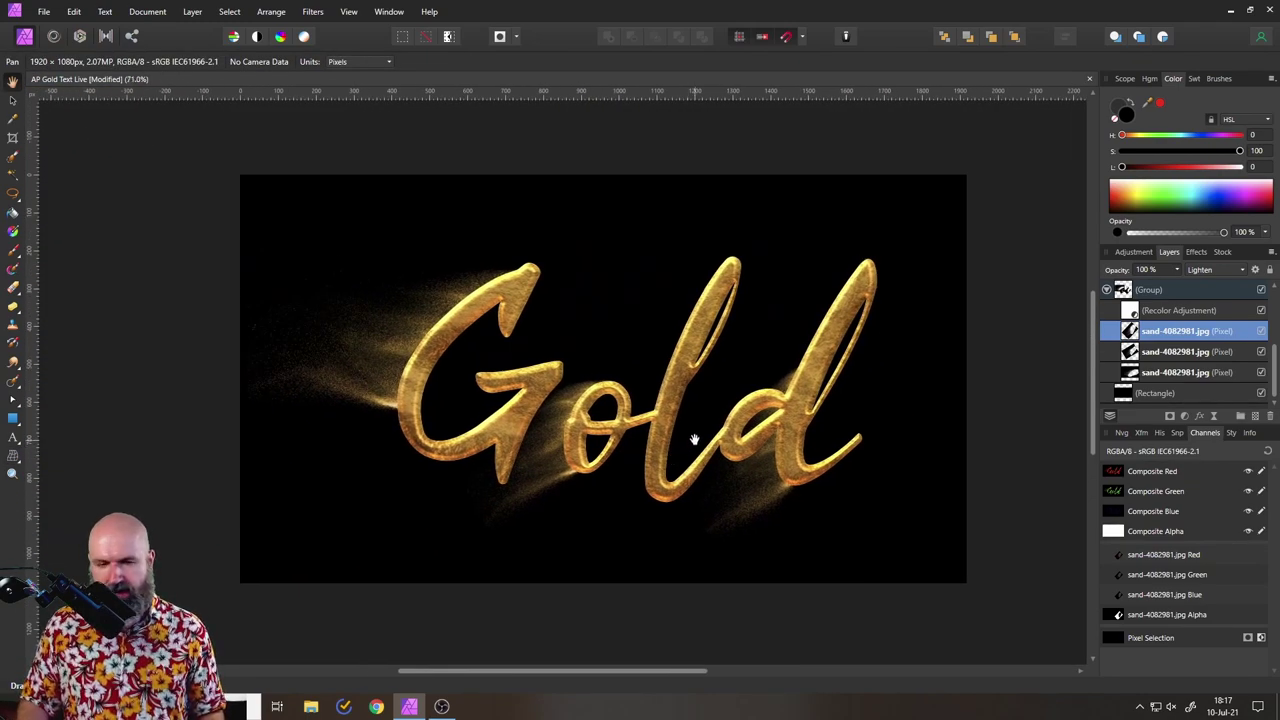
{"action": "scroll", "coordinate": [694, 440], "scroll_direction": "up", "scroll_amount": 1}
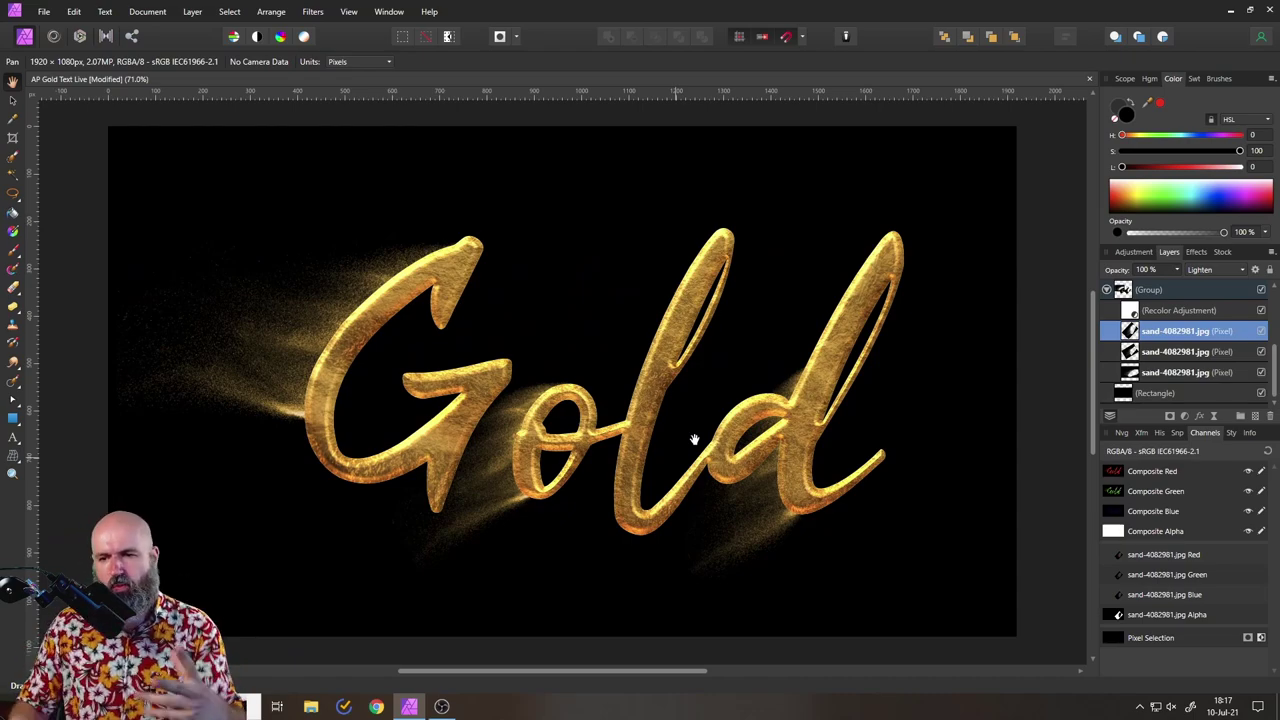
{"action": "left_click", "coordinate": [1132, 291]}
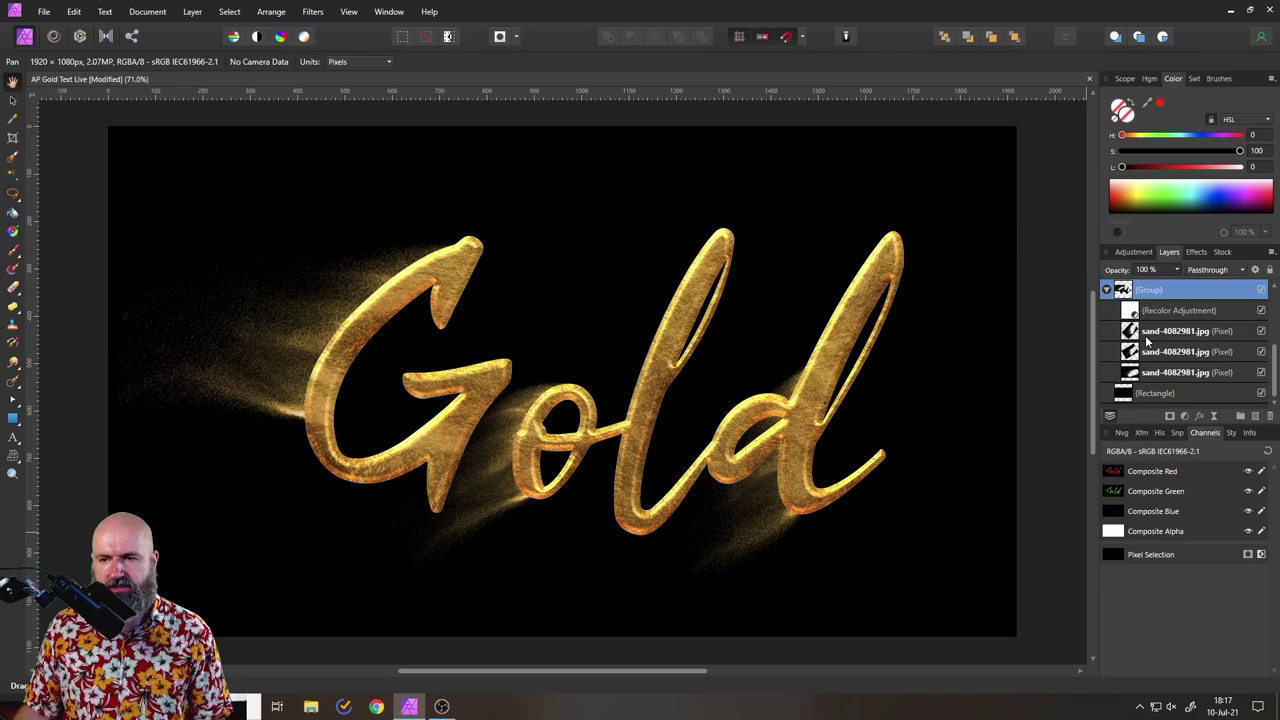
{"action": "scroll", "coordinate": [1145, 335], "scroll_direction": "up", "scroll_amount": 2}
{"action": "double_click", "coordinate": [1151, 352]}
{"action": "type", "text": "Sa"}
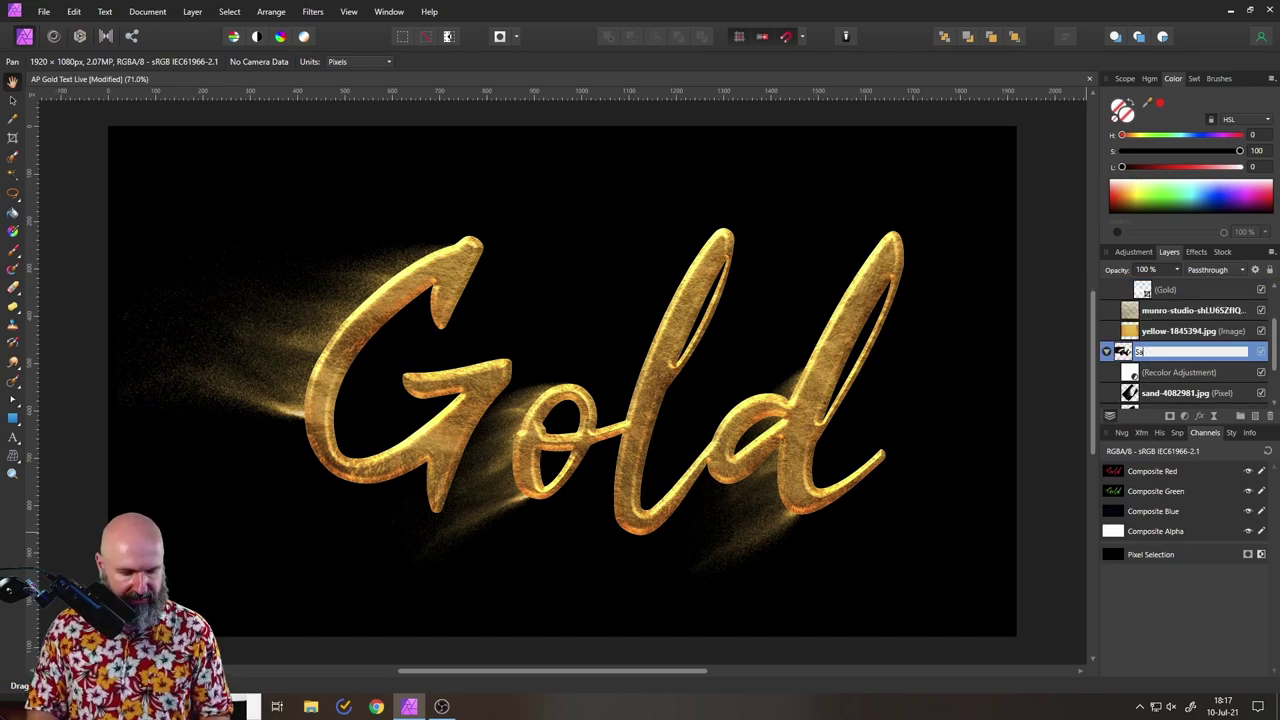
{"action": "type", "text": "nd"}
{"action": "key", "text": "Return"}
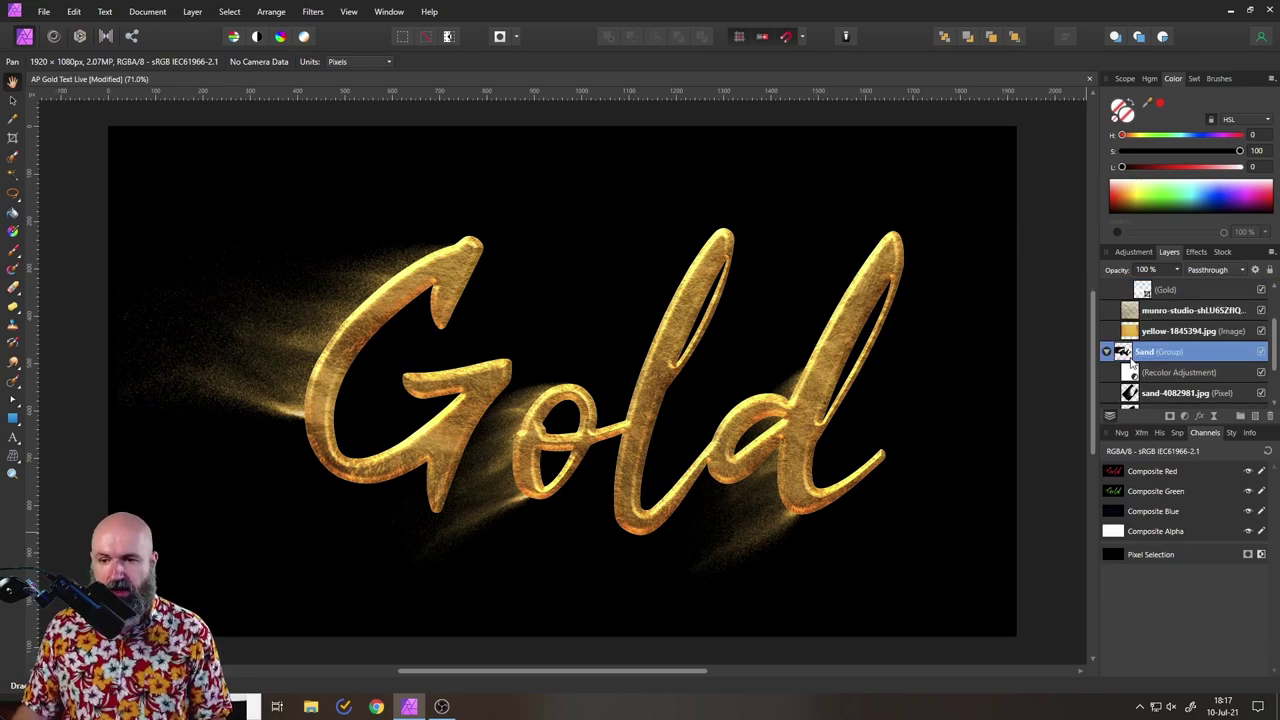
Duplicate the Sand group, rasterize the copy, and set its blend mode to Screen.
{"action": "right_click", "coordinate": [1130, 358]}
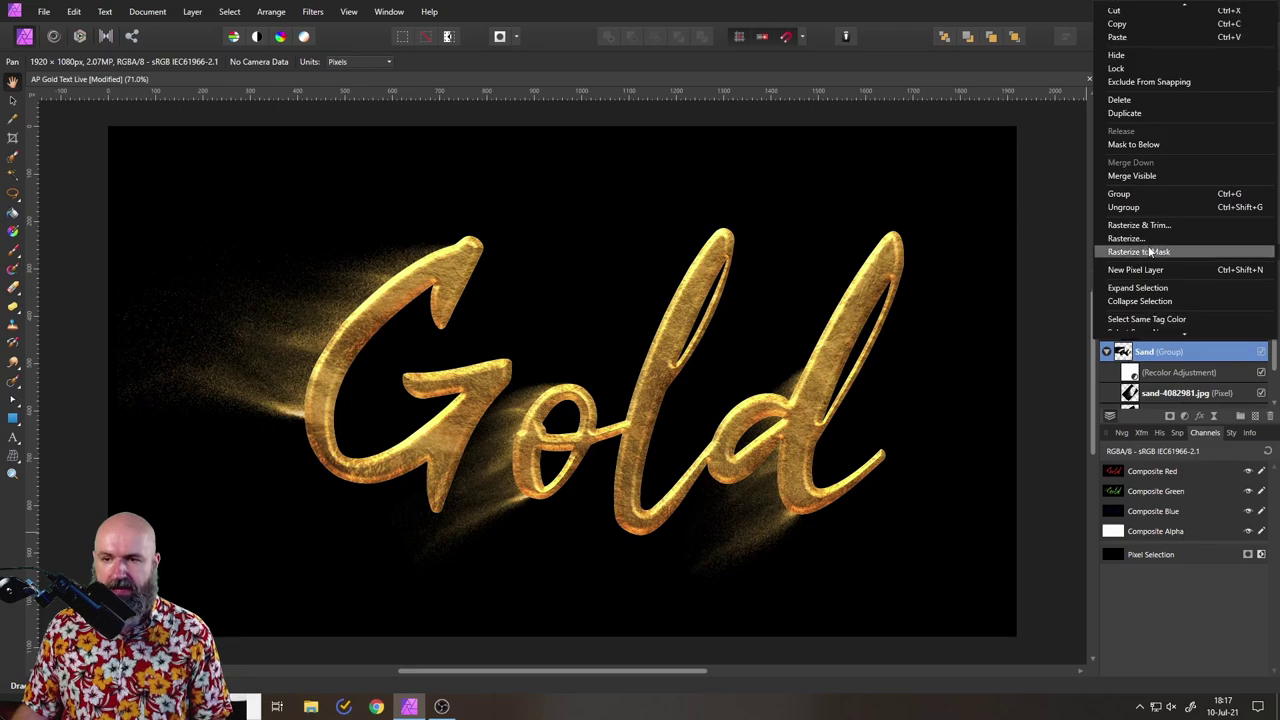
{"action": "left_click", "coordinate": [1134, 111]}
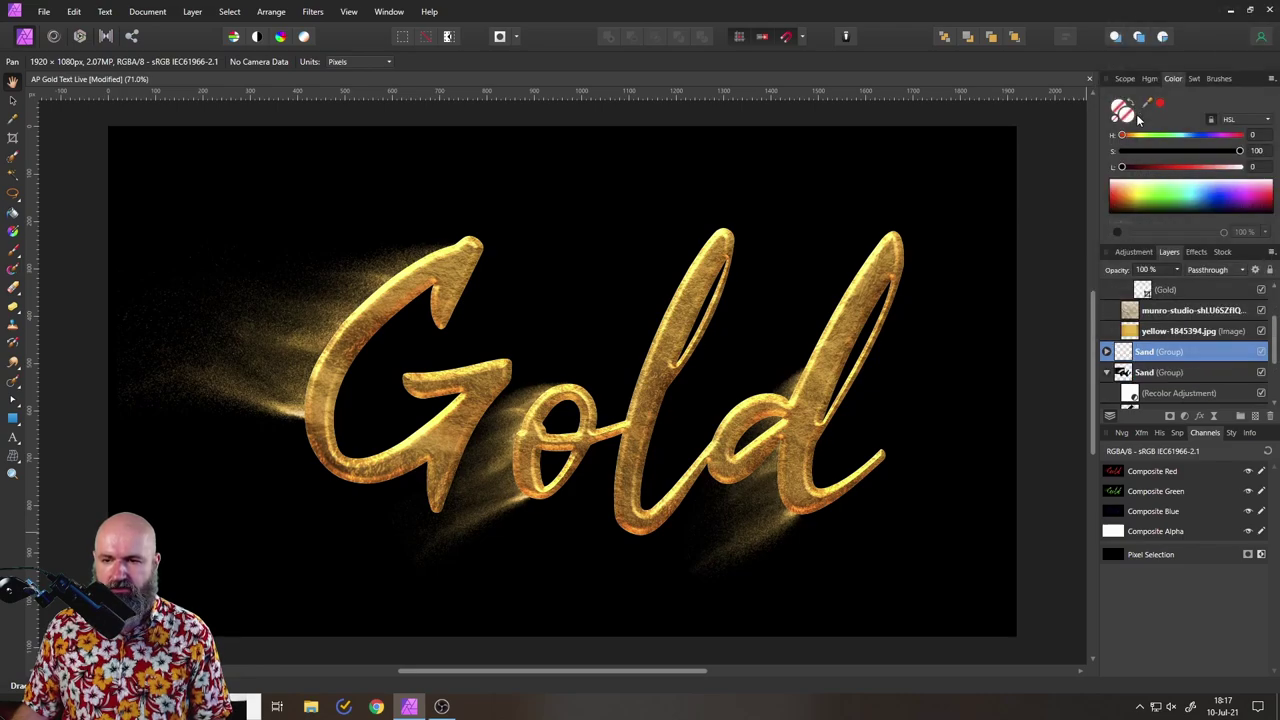
{"action": "right_click", "coordinate": [1130, 350]}
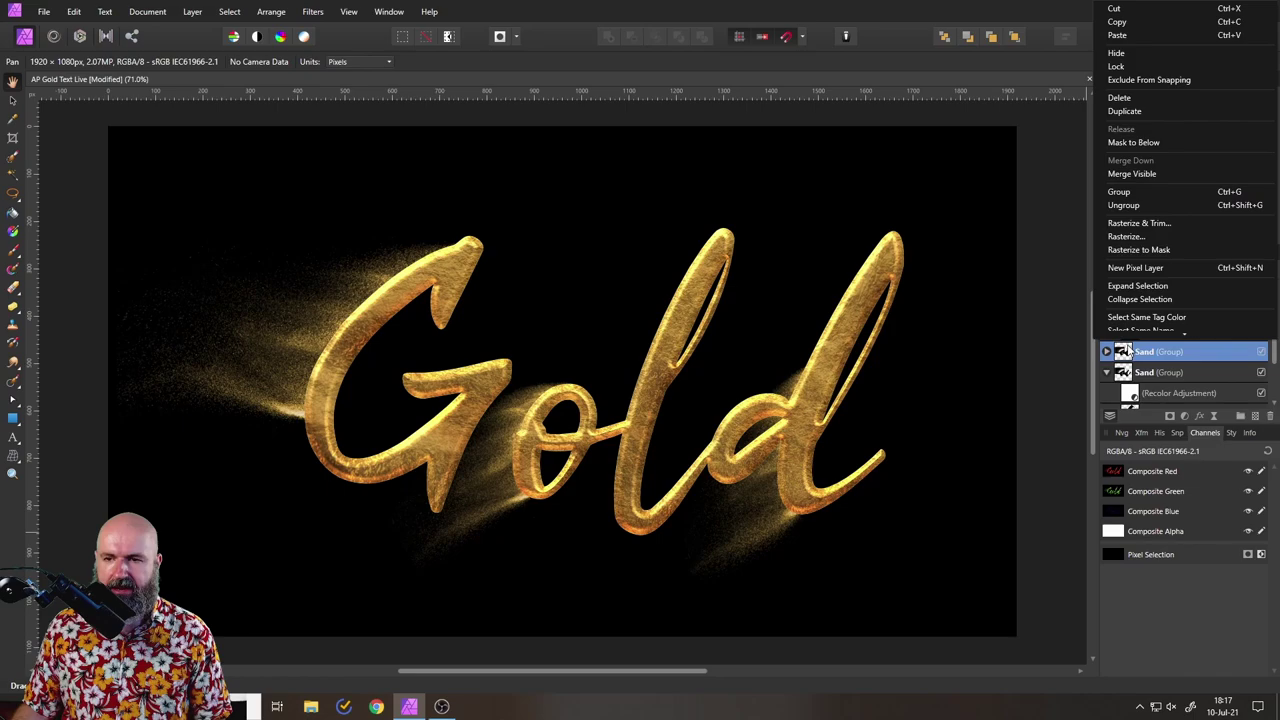
{"action": "left_click", "coordinate": [1132, 241]}
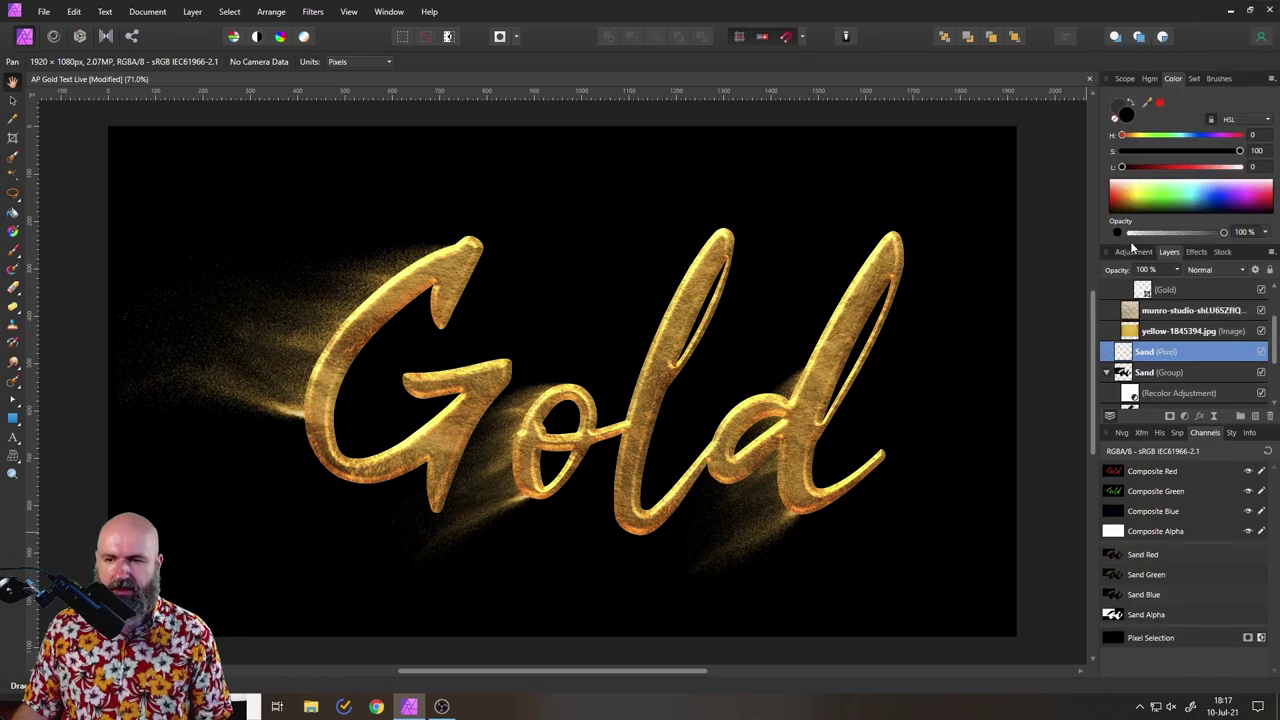
{"action": "left_click", "coordinate": [1201, 272]}
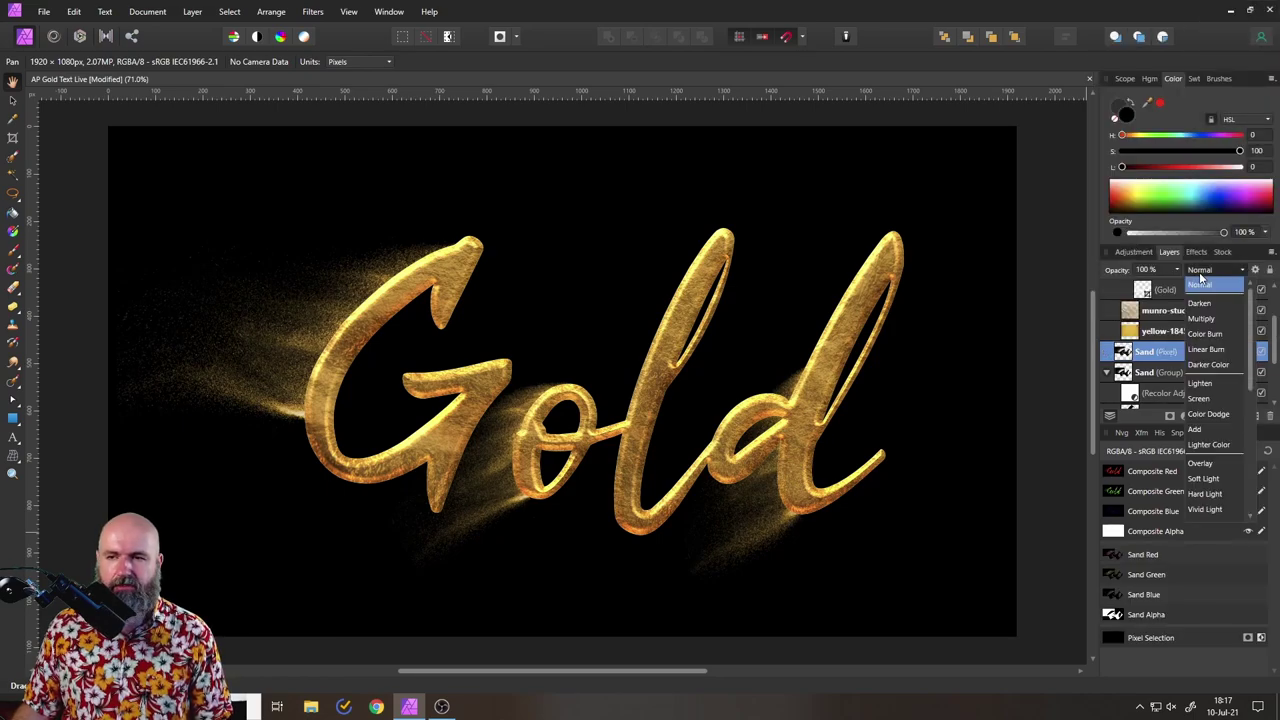
{"action": "left_click", "coordinate": [1204, 399]}
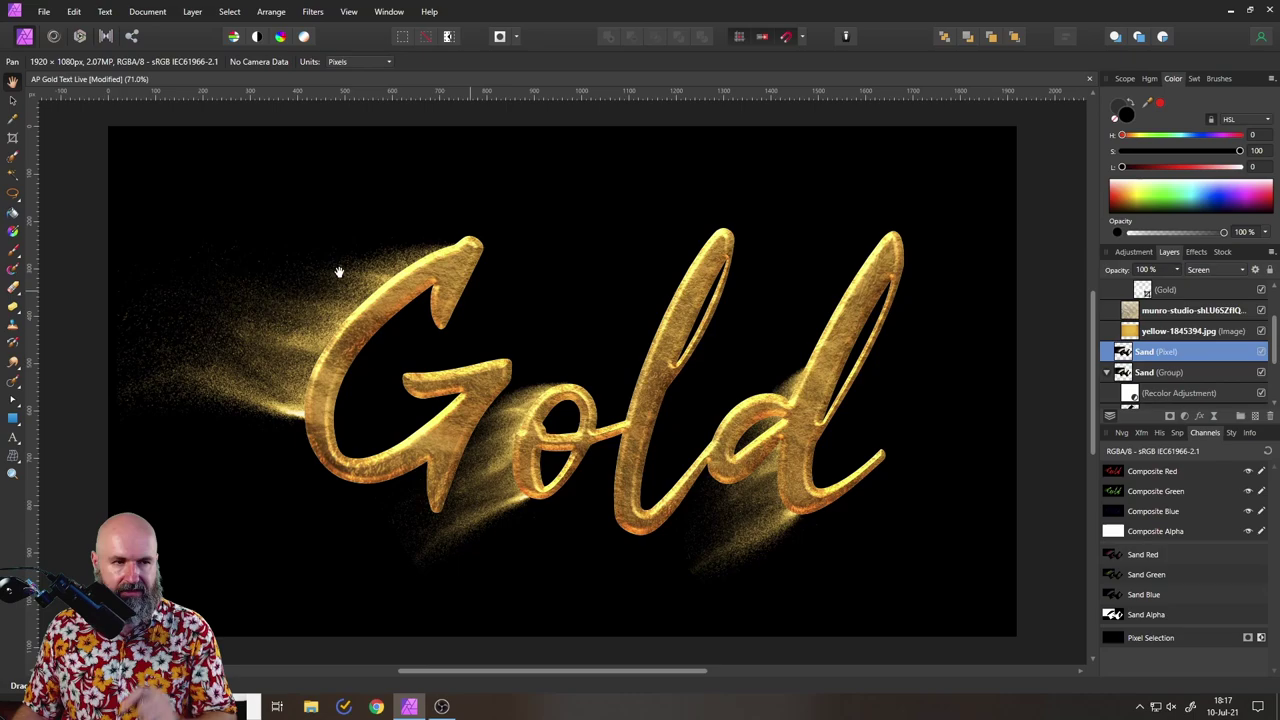
Set up the Erase Brush with Hardness 7%, Opacity 22% and Width 109 px.
{"action": "left_click", "coordinate": [12, 289]}
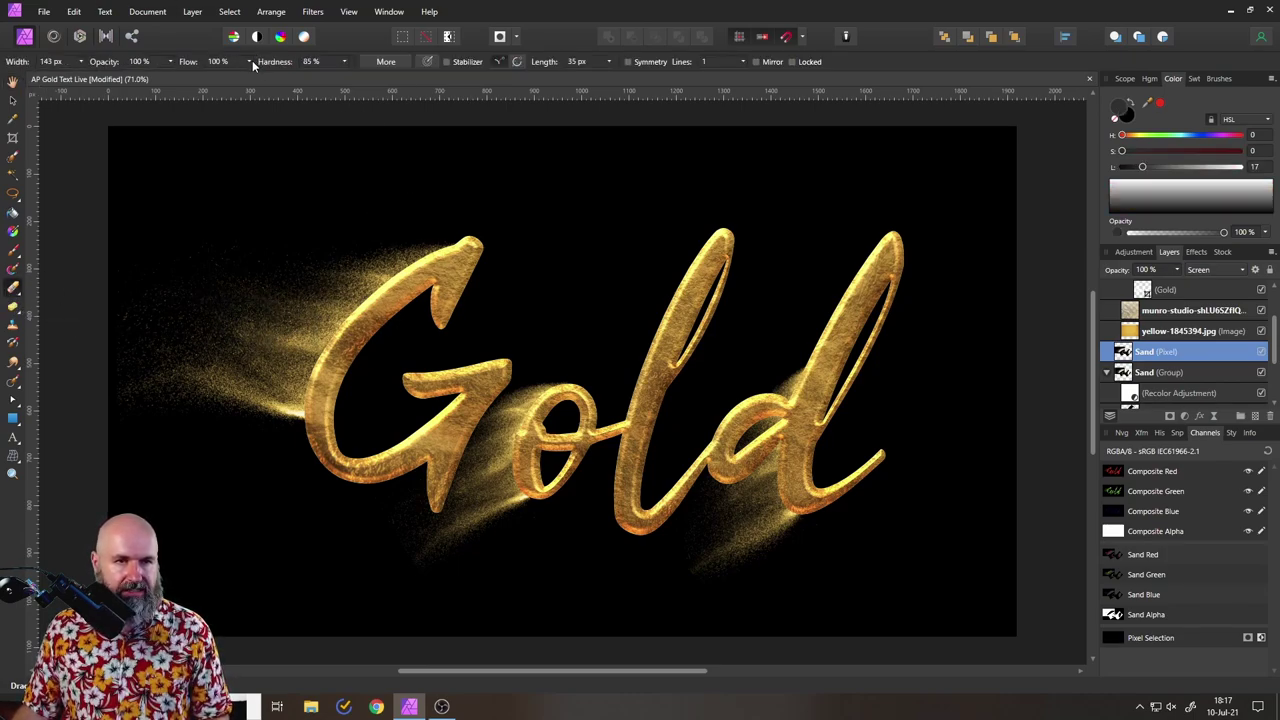
{"action": "left_click", "coordinate": [278, 75]}
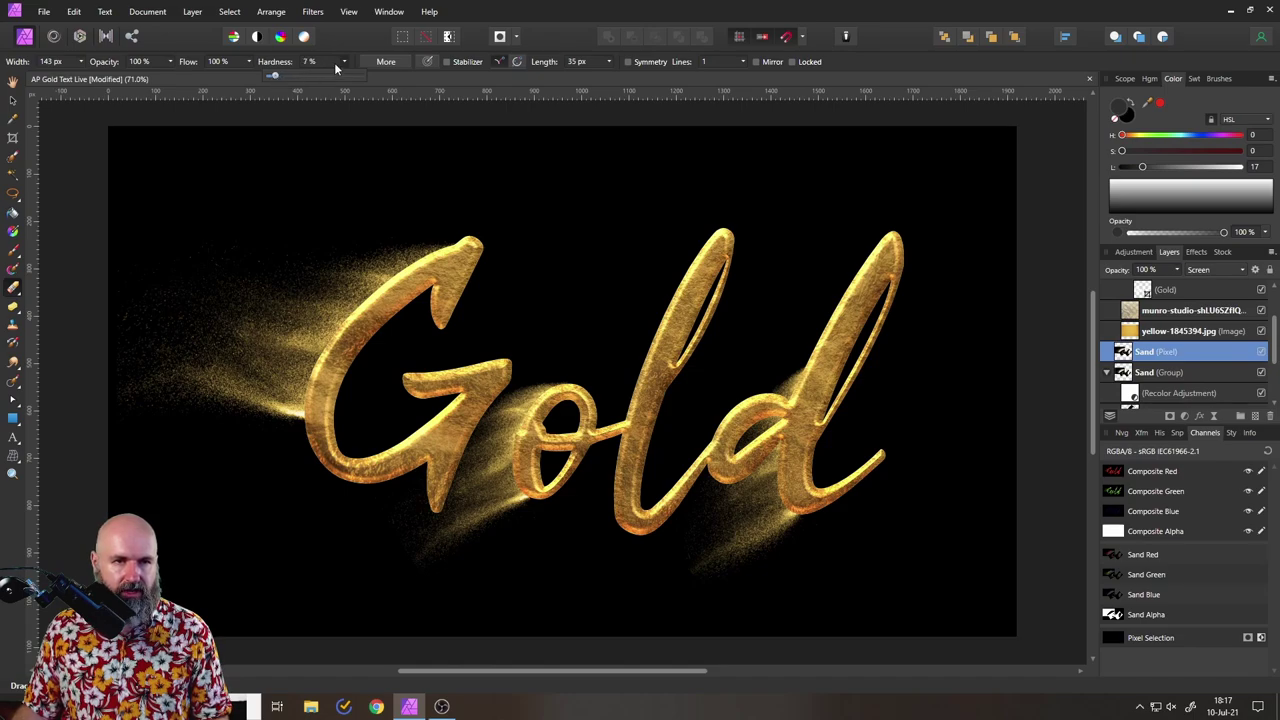
{"action": "left_click", "coordinate": [169, 62]}
{"action": "left_click", "coordinate": [95, 77]}
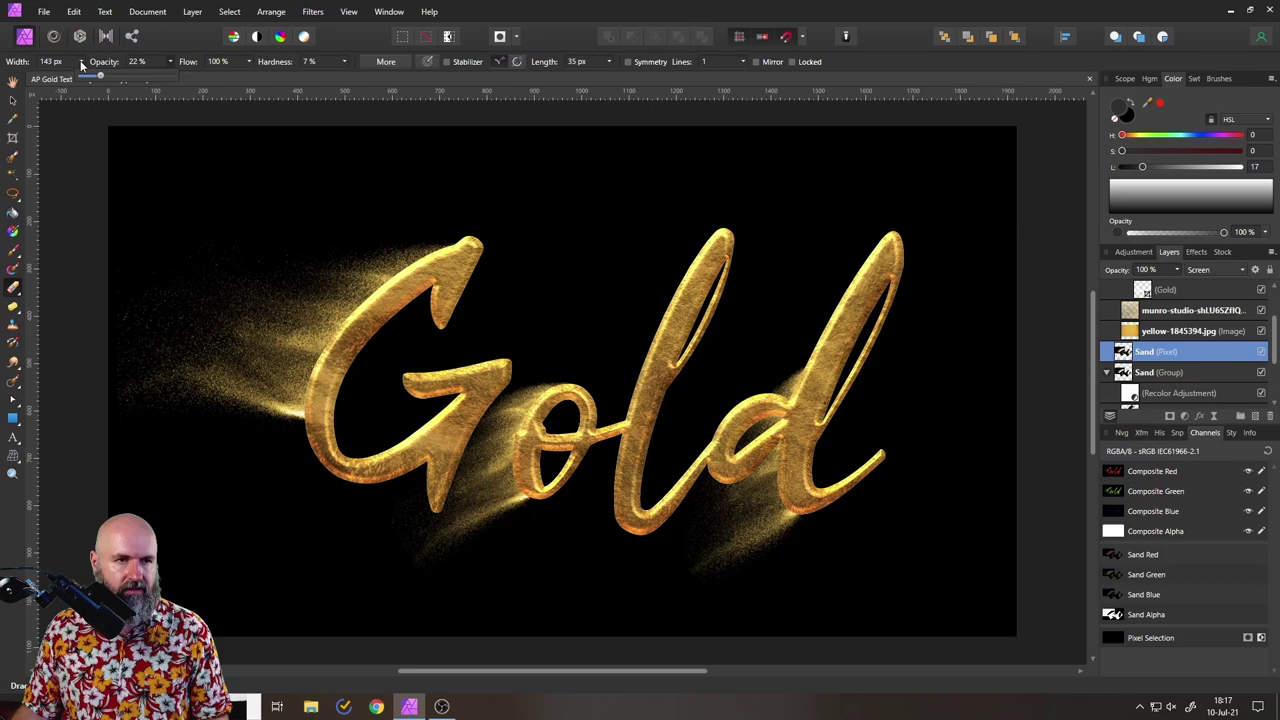
{"action": "left_click", "coordinate": [81, 62]}
{"action": "left_click_drag", "start_coordinate": [62, 77], "coordinate": [73, 77]}
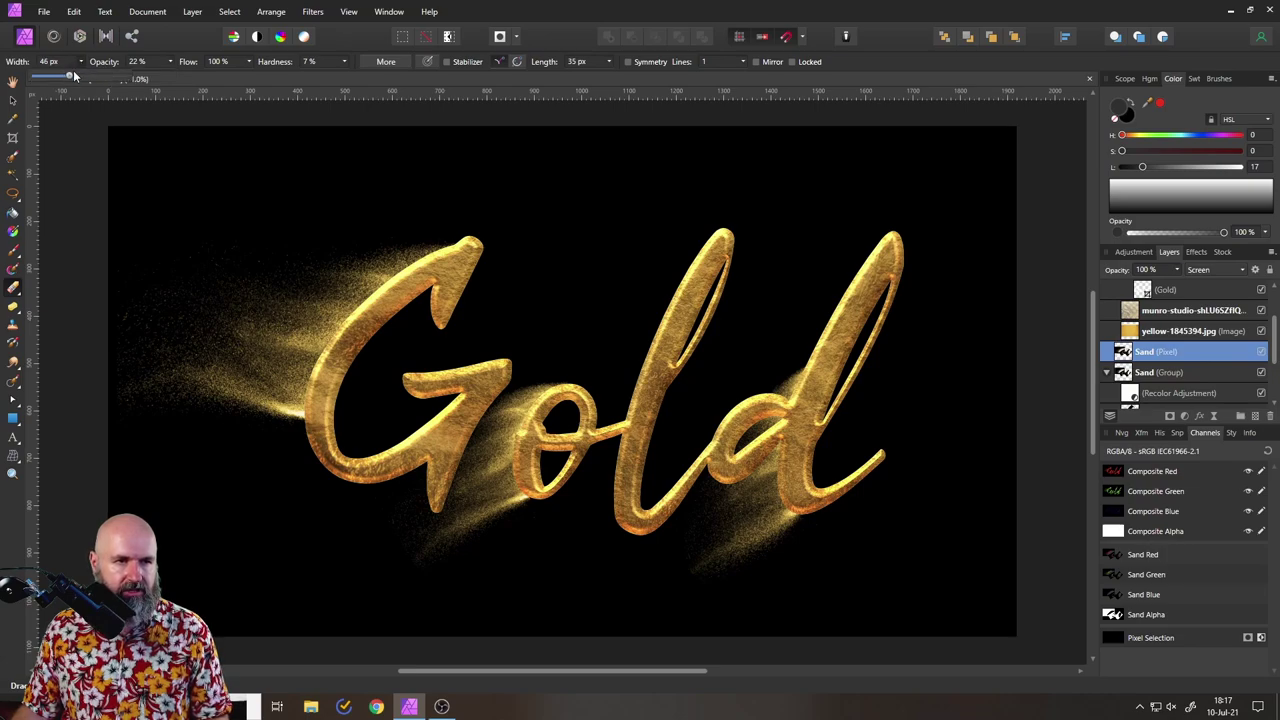
{"action": "left_click", "coordinate": [82, 62]}
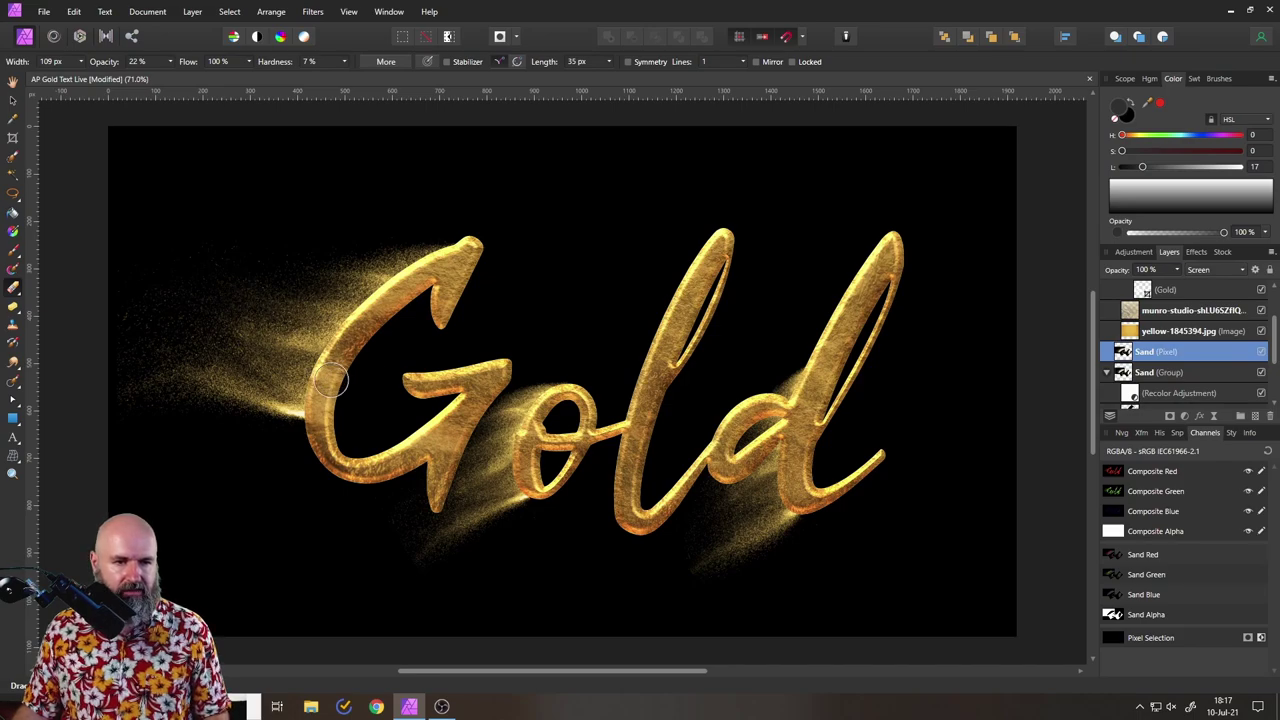
Softly erase the dust spilling over the o and d on the Sand pixel layer.
{"action": "scroll", "coordinate": [330, 374], "scroll_direction": "up", "scroll_amount": 5}
{"action": "left_click_drag", "start_coordinate": [333, 374], "coordinate": [545, 368]}
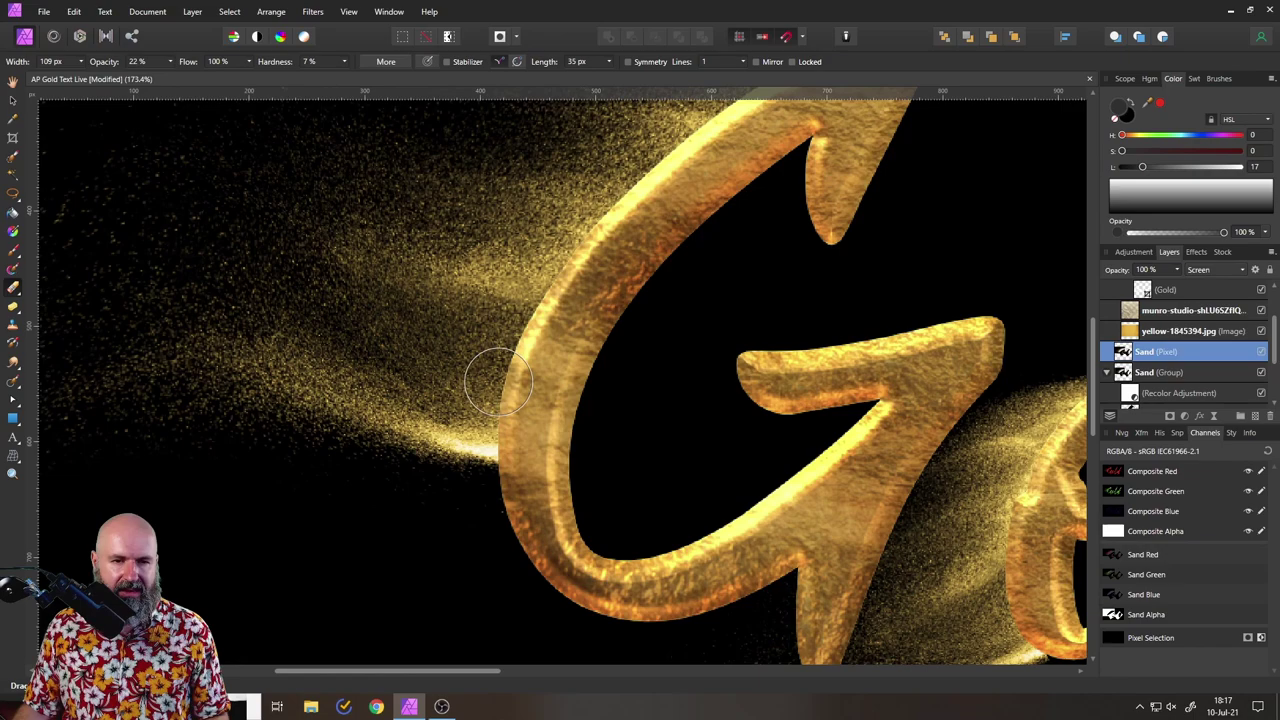
{"action": "scroll", "coordinate": [306, 271], "scroll_direction": "down", "scroll_amount": 3}
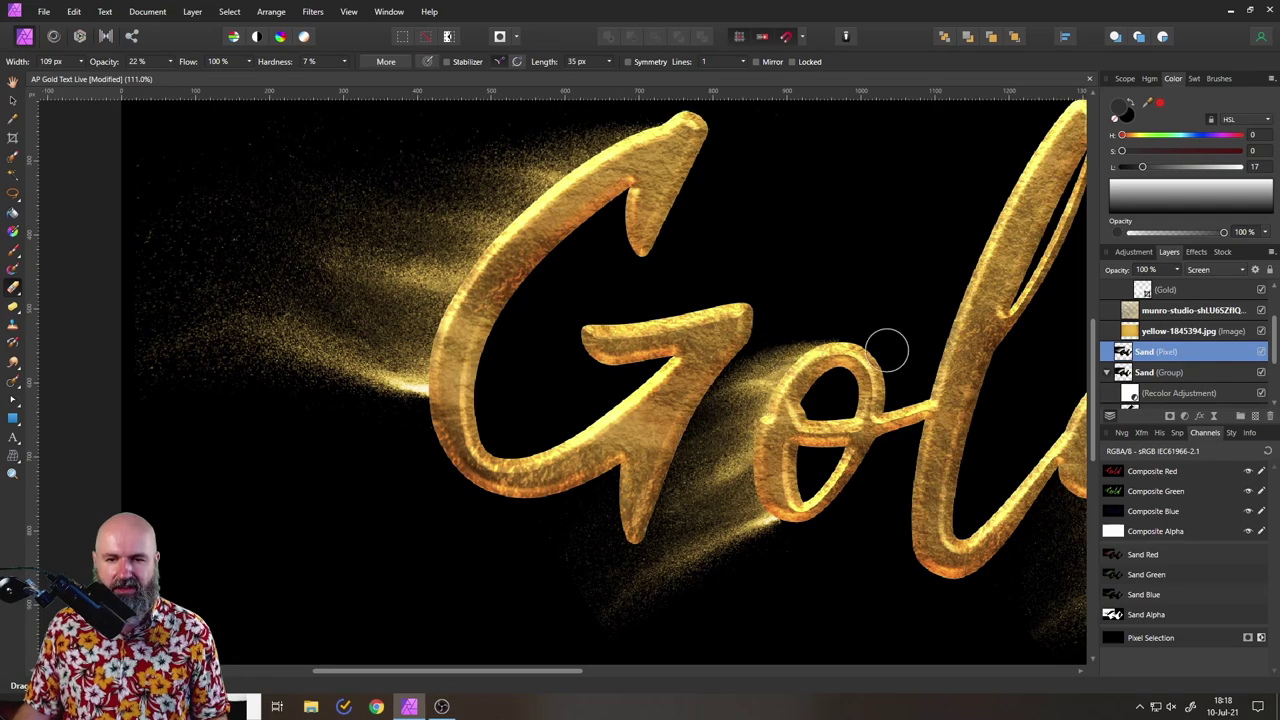
{"action": "scroll", "coordinate": [558, 447], "scroll_direction": "right", "scroll_amount": 8}
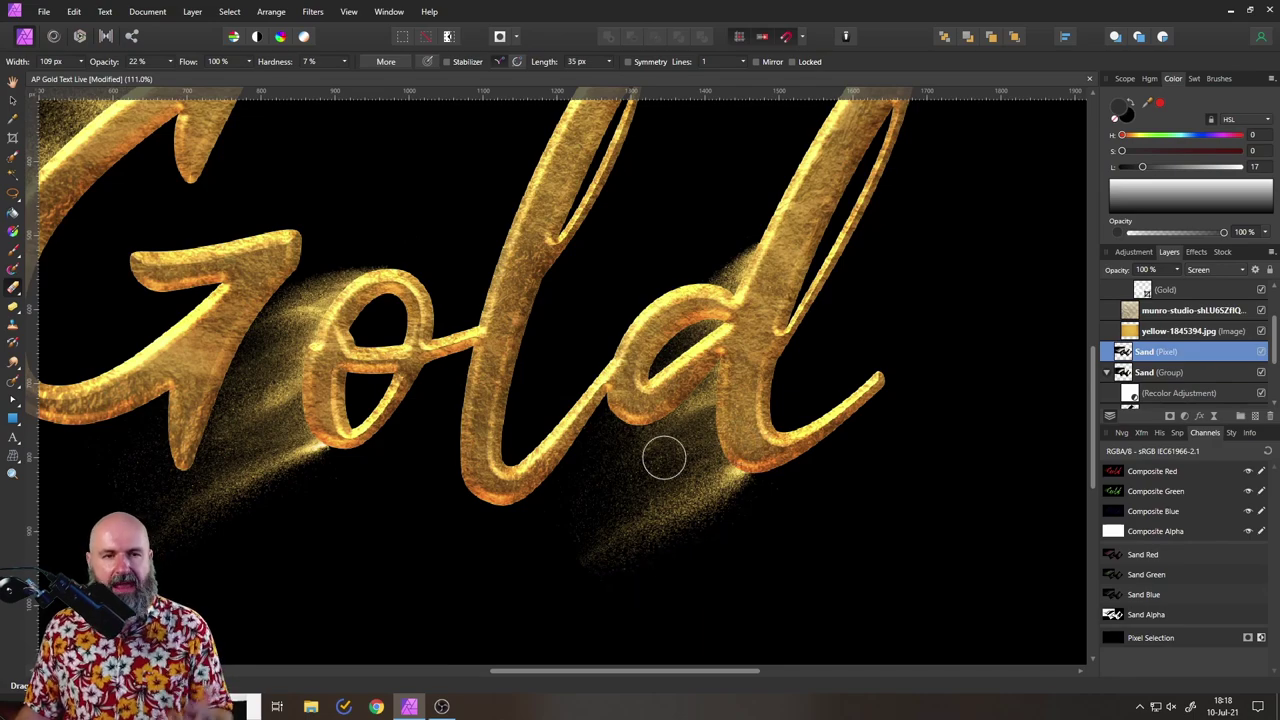
{"action": "scroll", "coordinate": [616, 455], "scroll_direction": "down", "scroll_amount": 2}
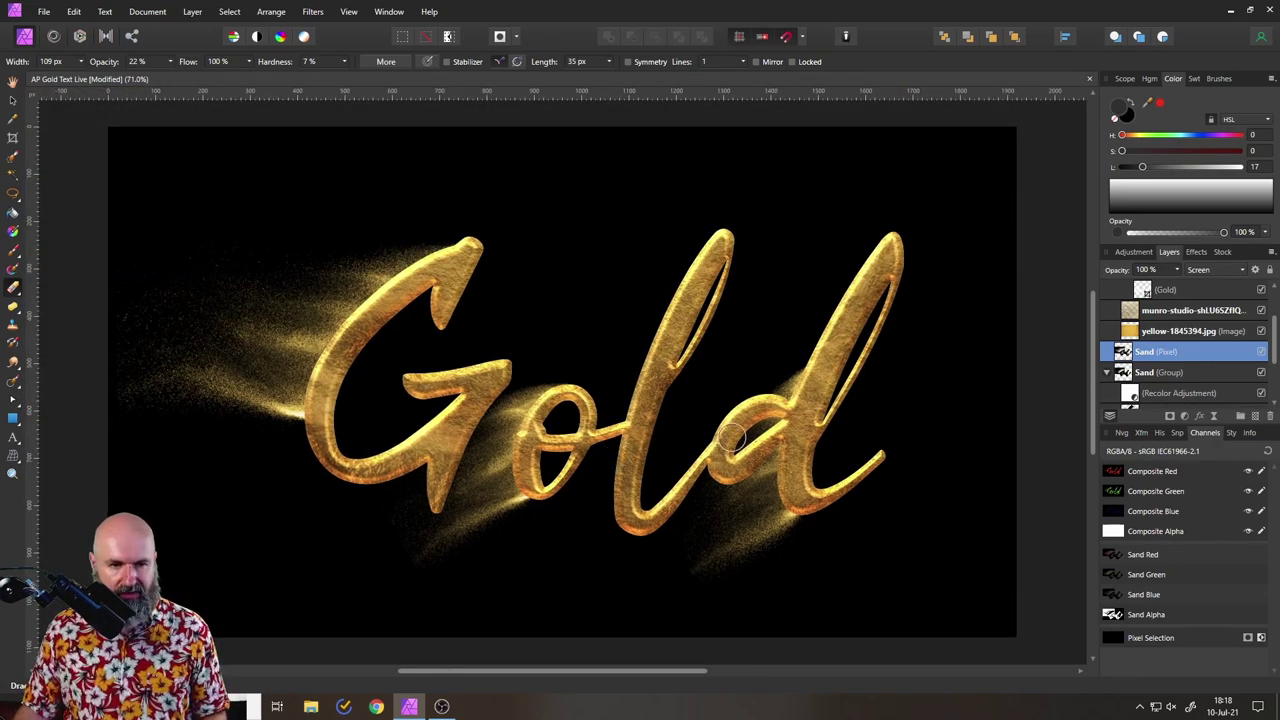
Toggle the Sand (Pixel) layer's visibility on and off to compare the dust with and without it.
{"action": "left_click", "coordinate": [13, 101]}
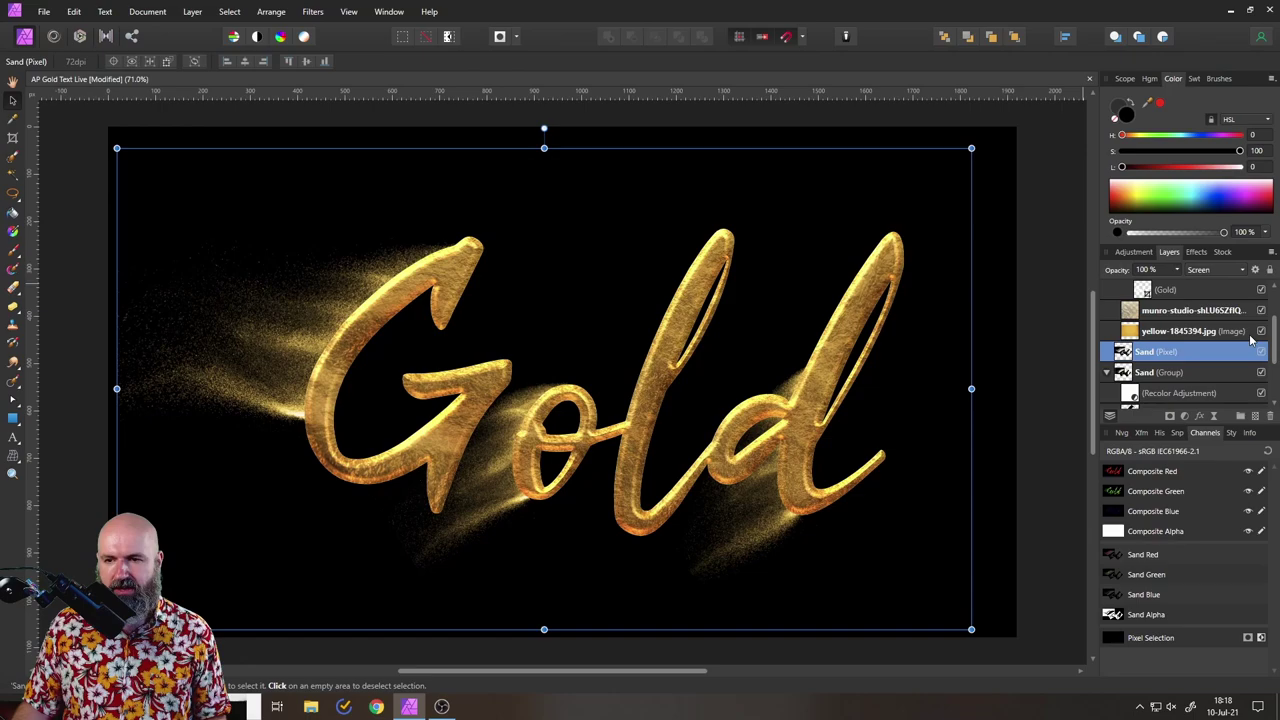
{"action": "left_click", "coordinate": [1261, 353]}
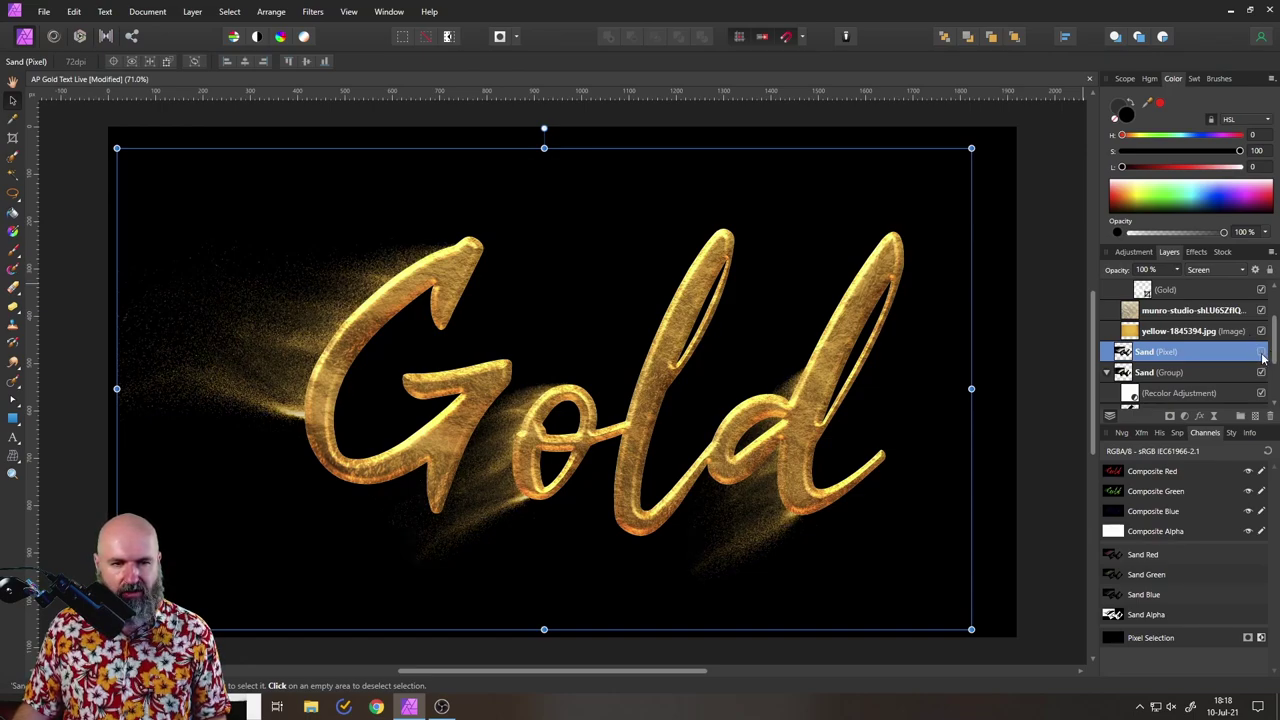
{"action": "left_click", "coordinate": [1262, 354]}
{"action": "left_click", "coordinate": [1262, 355]}
{"action": "left_click", "coordinate": [1262, 355]}
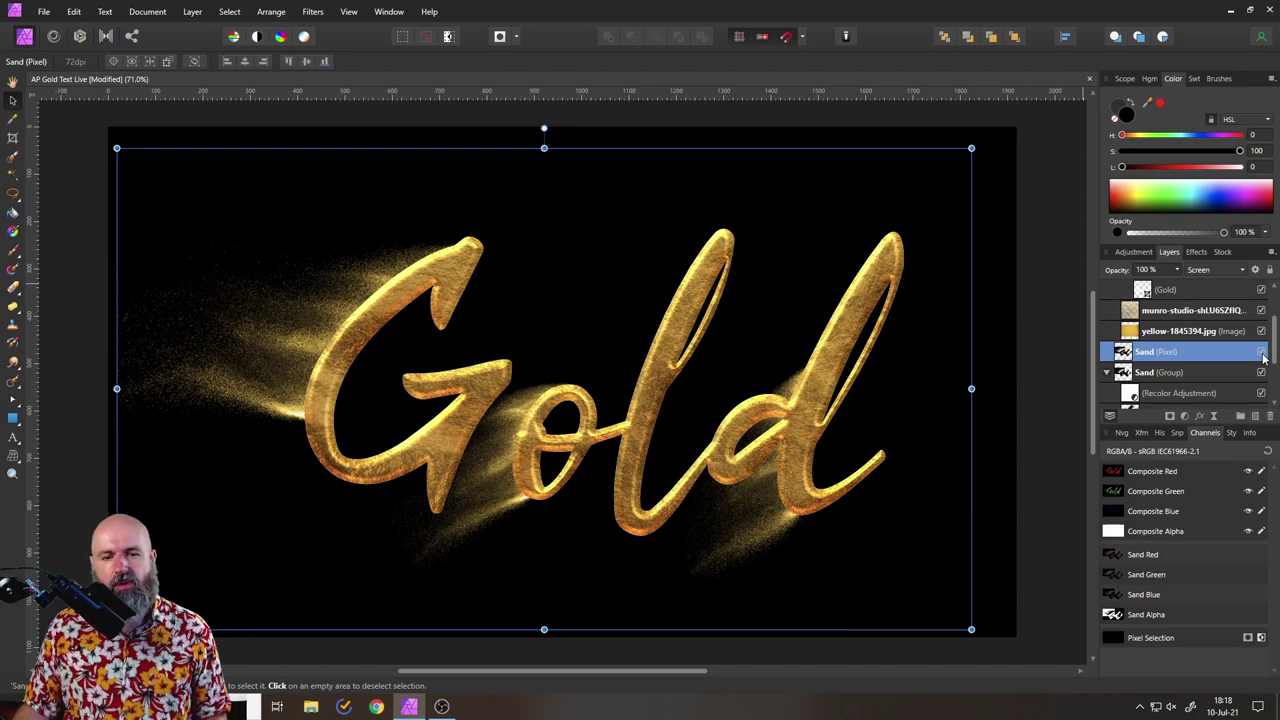
{"action": "left_click", "coordinate": [1262, 355]}
{"action": "left_click", "coordinate": [1262, 355]}
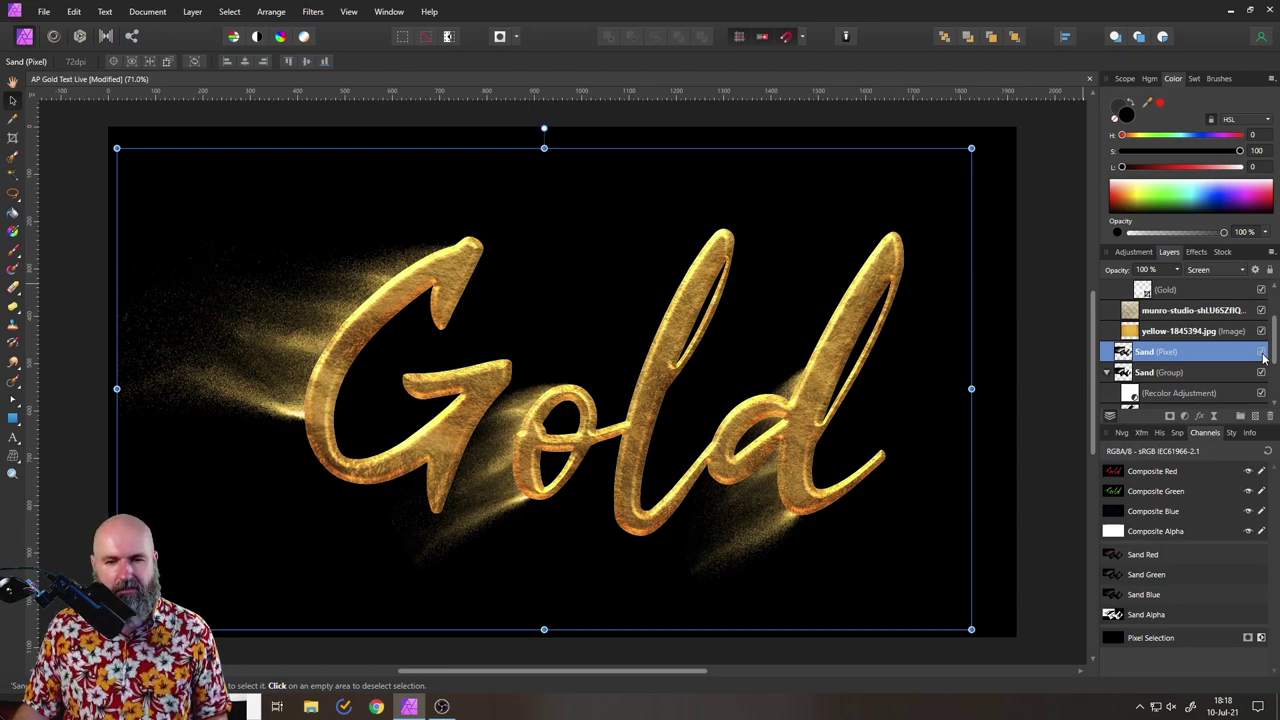
{"action": "left_click", "coordinate": [1262, 355]}
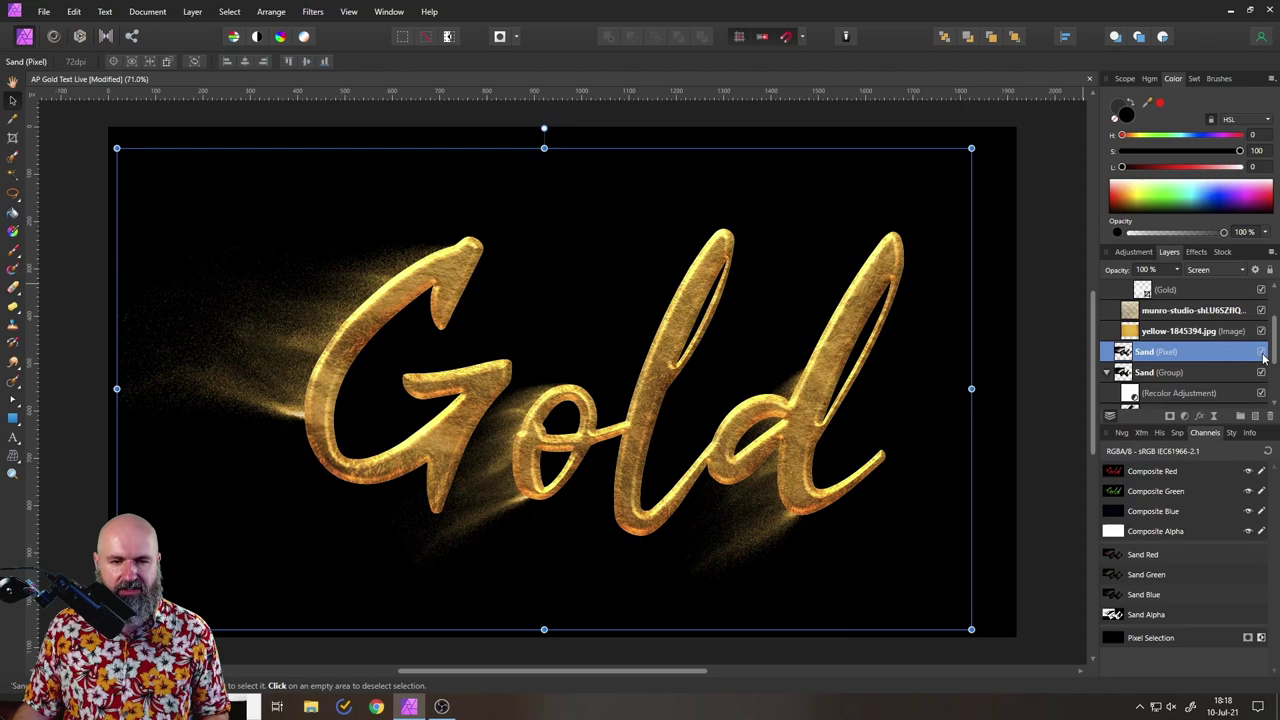
{"action": "left_click", "coordinate": [1262, 355]}
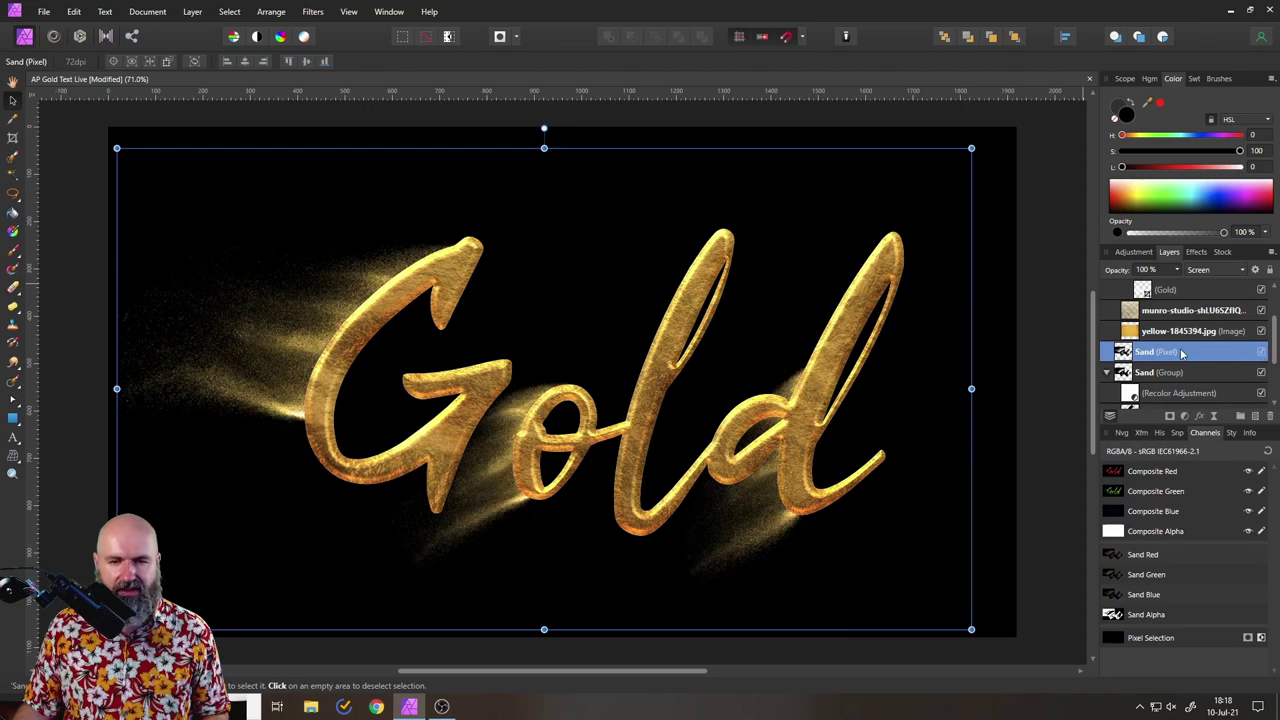
Erase a little more Screen-blended sand near the letters, then deselect the layer.
{"action": "left_click", "coordinate": [12, 289]}
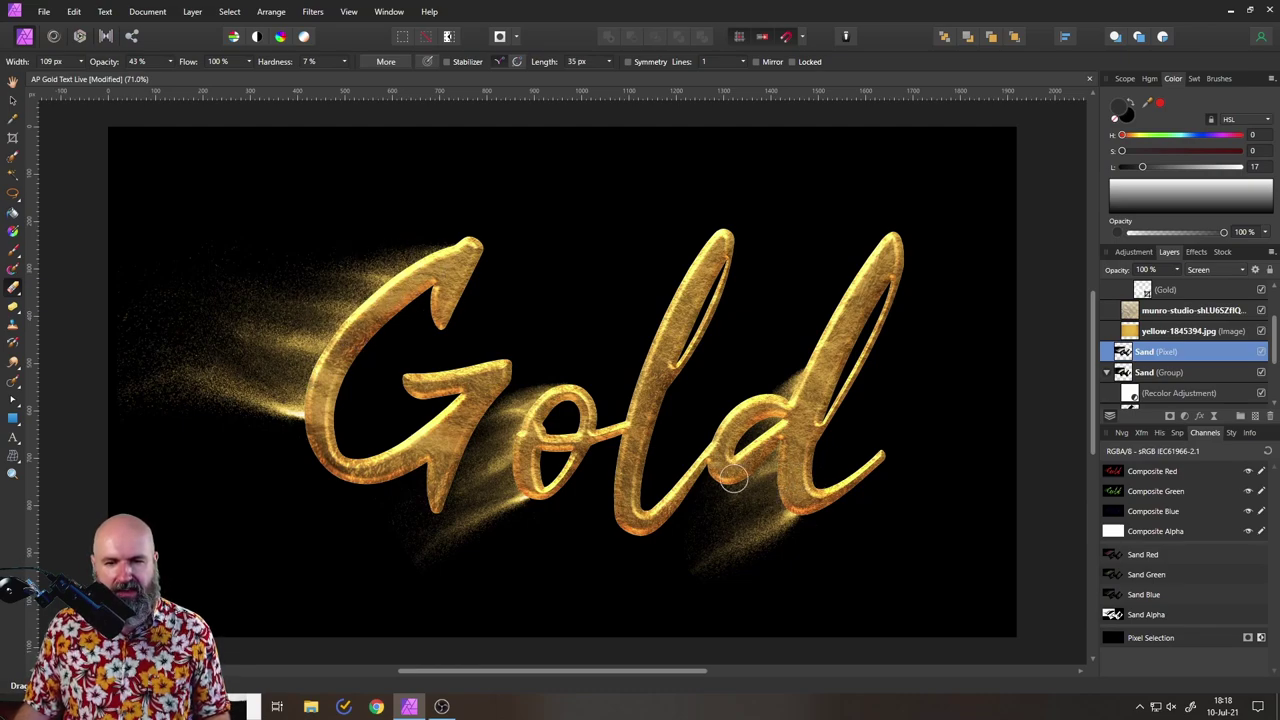
{"action": "left_click", "coordinate": [13, 101]}
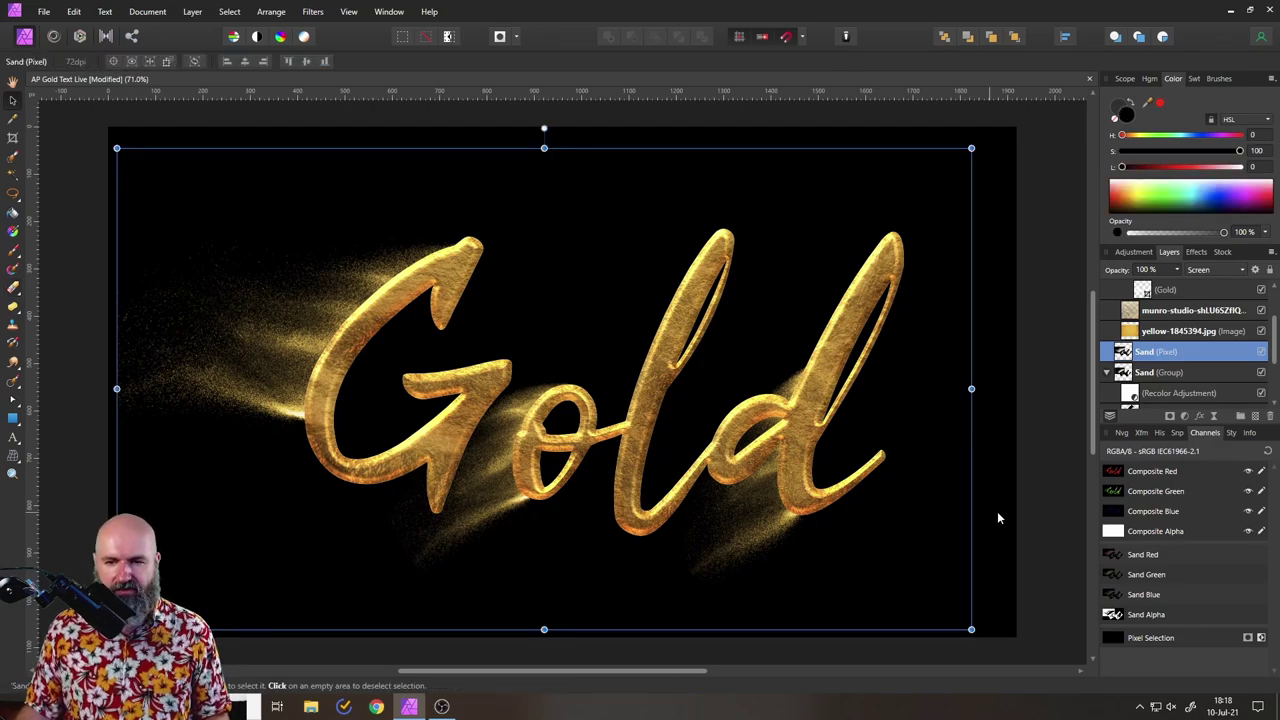
{"action": "left_click", "coordinate": [1046, 507]}
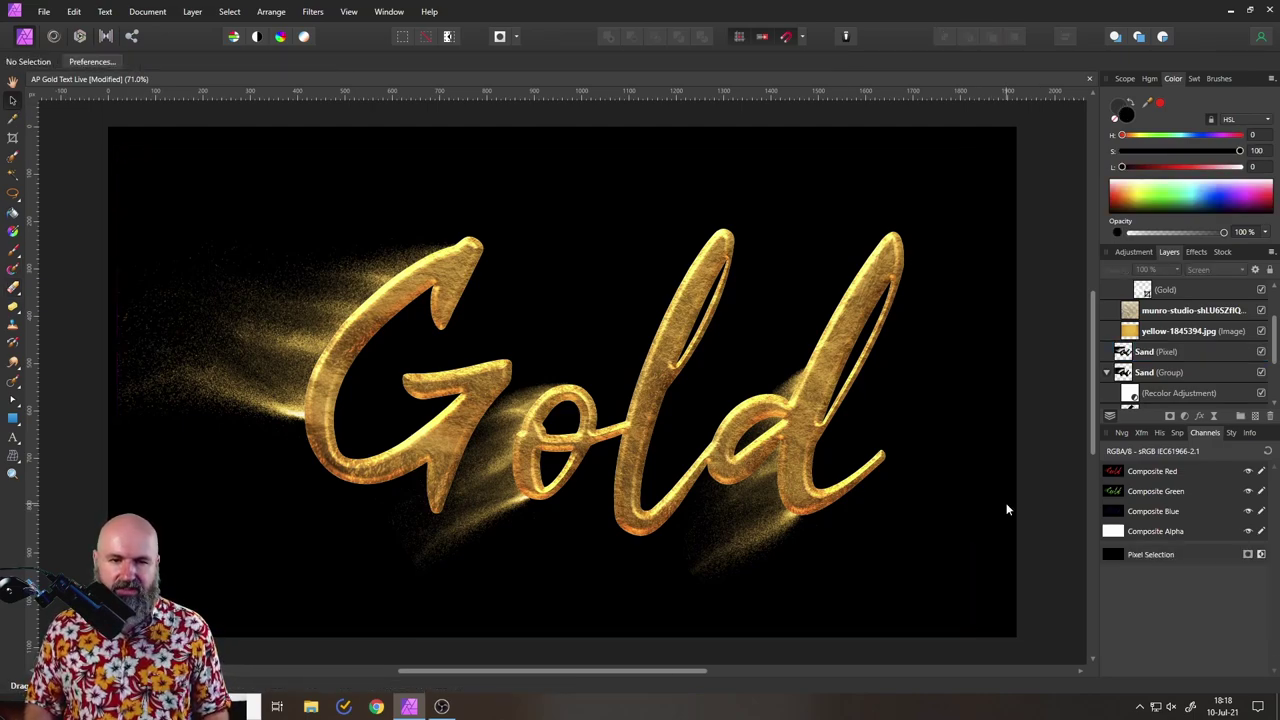